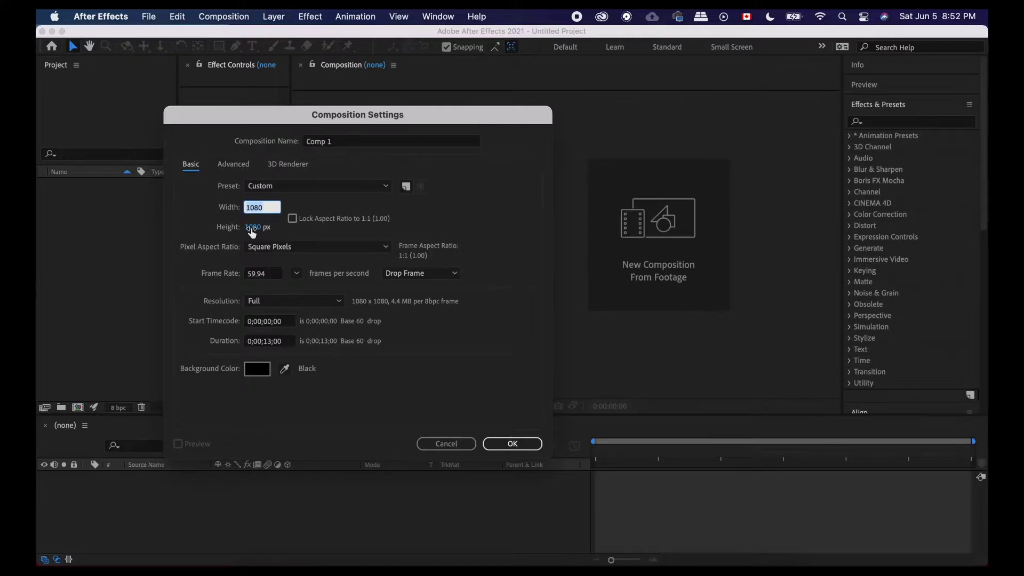
Step: Create a 1080 × 1080 px composition with a duration of 0;00;10;00
{"action": "left_click", "coordinate": [252, 228]}
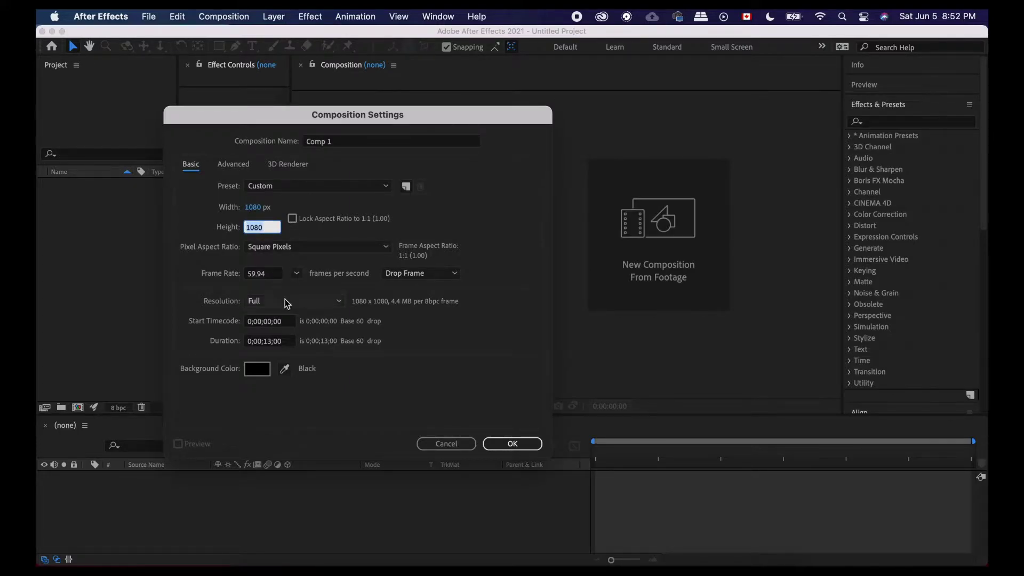
{"action": "left_click", "coordinate": [272, 344]}
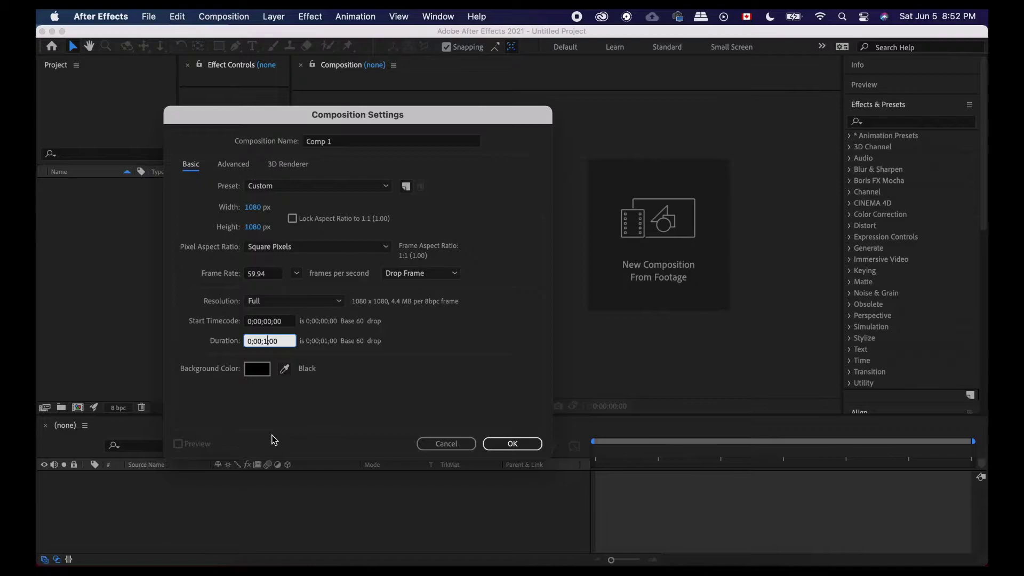
{"action": "type", "text": "0"}
{"action": "left_click", "coordinate": [513, 445]}
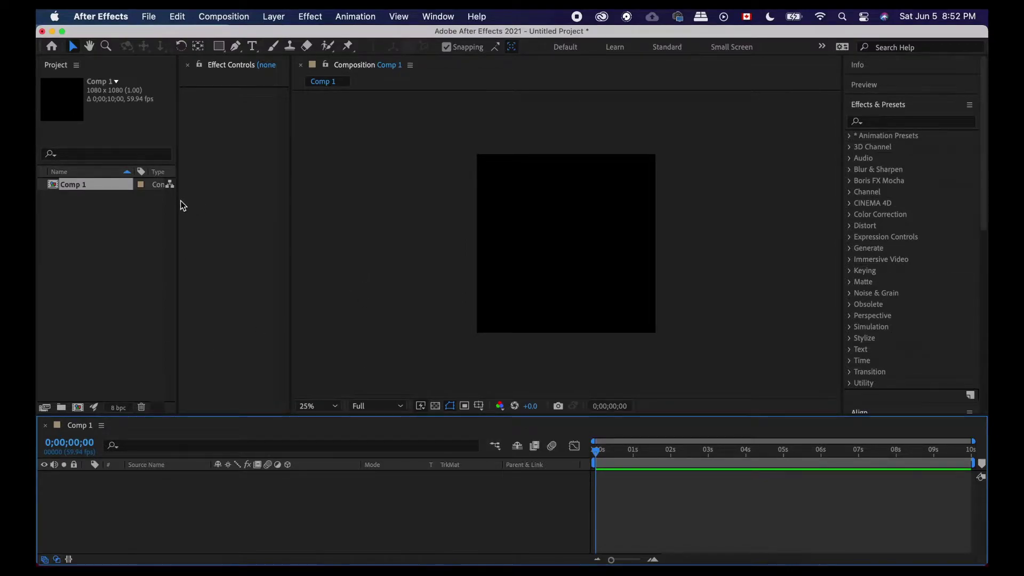
Step: Start a file import and browse to the Cool Poster/CD Cover Tutorial folder
{"action": "left_click", "coordinate": [150, 18]}
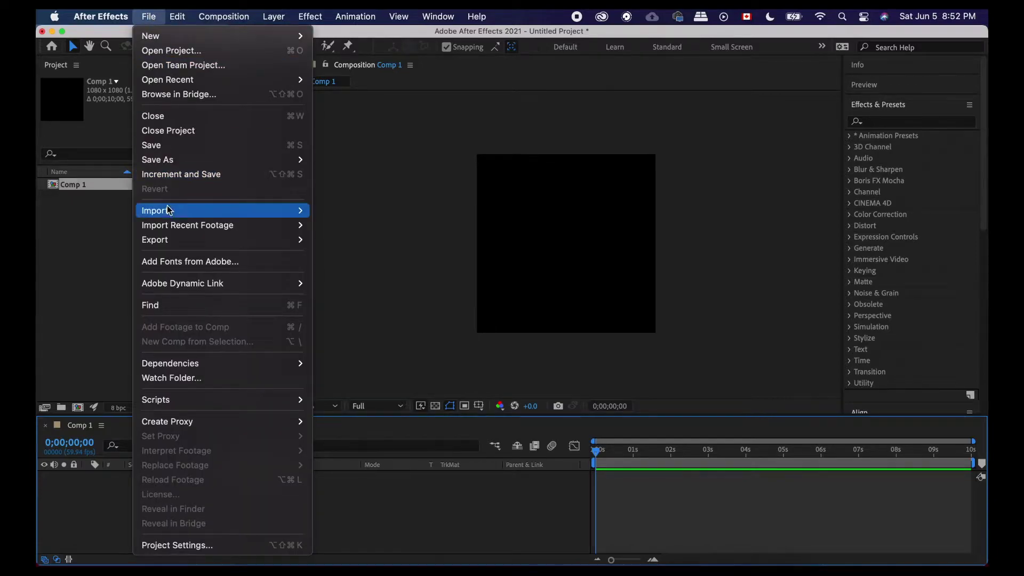
{"action": "mouse_move", "coordinate": [151, 211]}
{"action": "left_click", "coordinate": [351, 211]}
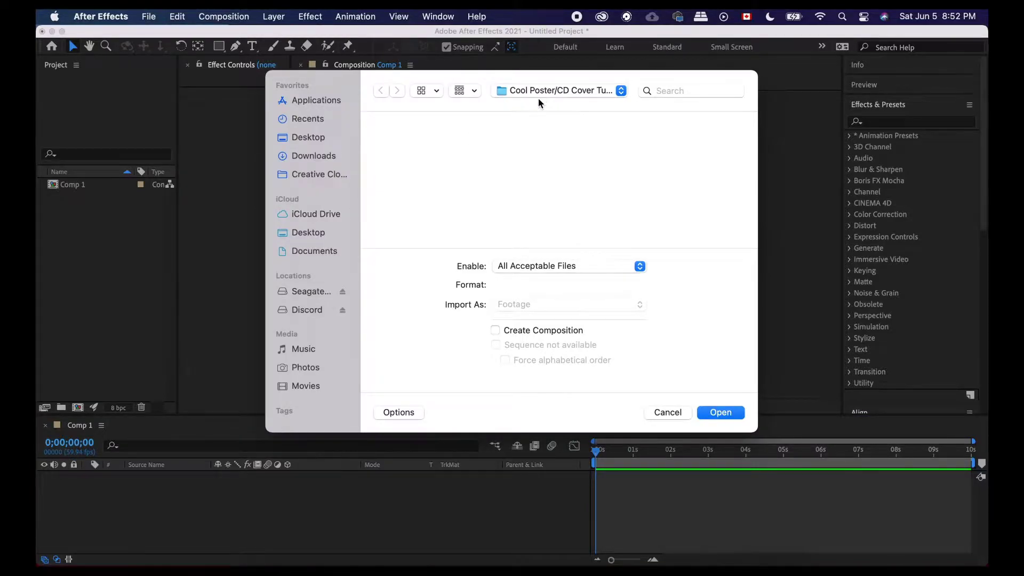
{"action": "left_click", "coordinate": [544, 94]}
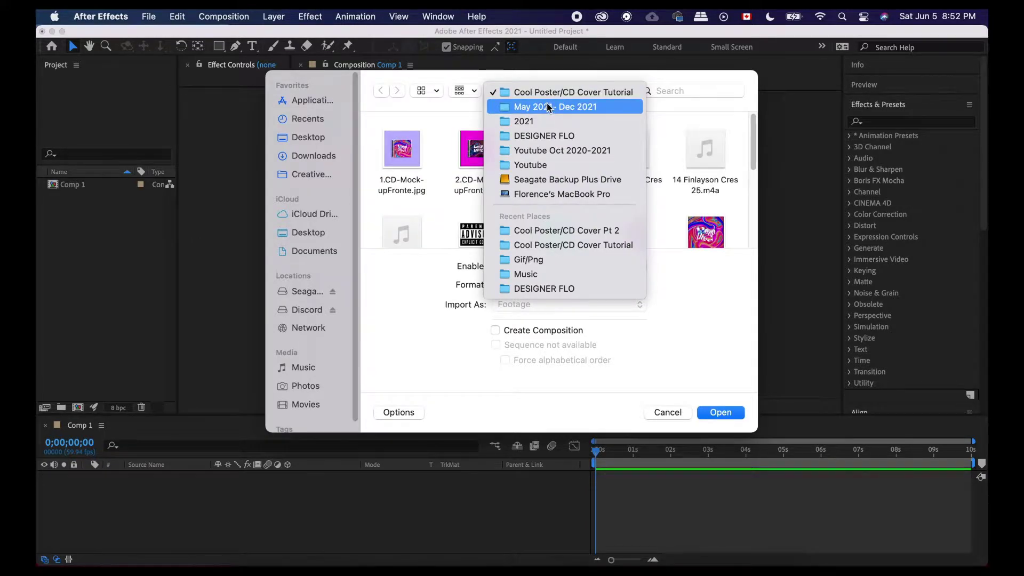
{"action": "left_click", "coordinate": [561, 91]}
Step: Import Artboard 1.jpg, Artboard 2.jpg and the two square Screen Shot artwork images into the project
{"action": "scroll", "coordinate": [660, 169], "scroll_direction": "down", "scroll_amount": 3}
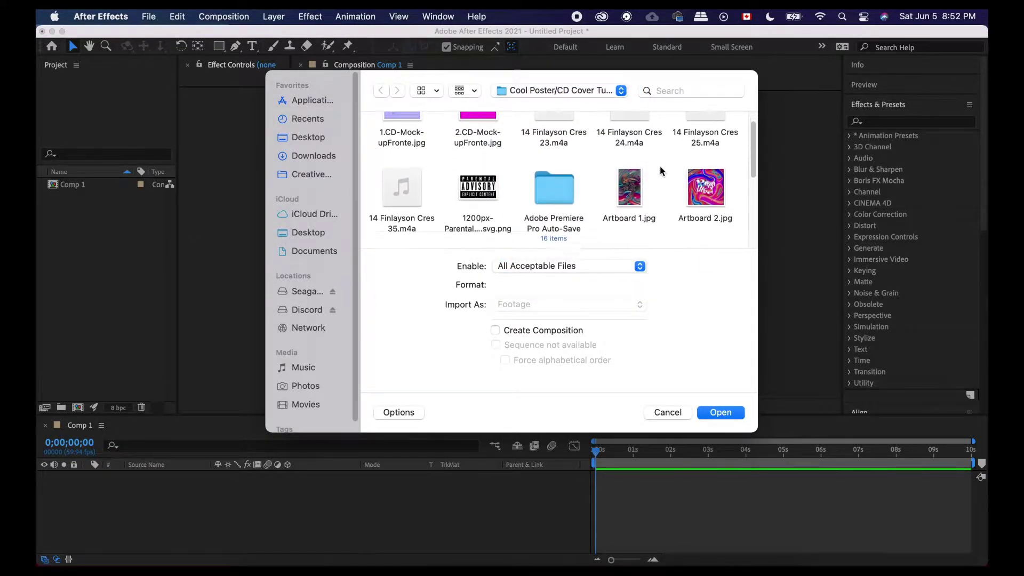
{"action": "left_click", "coordinate": [630, 180]}
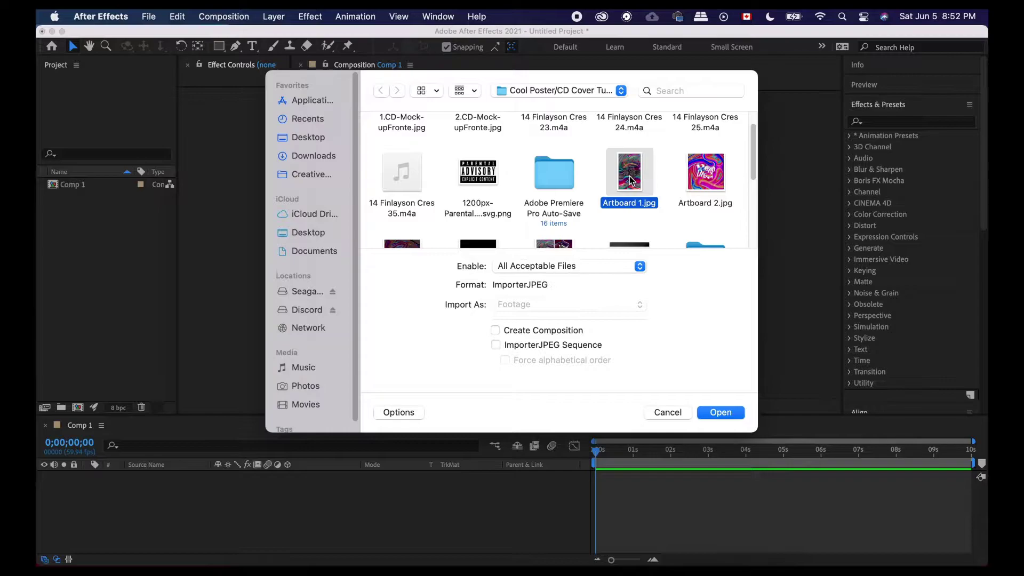
{"action": "left_click", "coordinate": [697, 184], "text": "shift"}
{"action": "scroll", "coordinate": [619, 202], "scroll_direction": "down", "scroll_amount": 3}
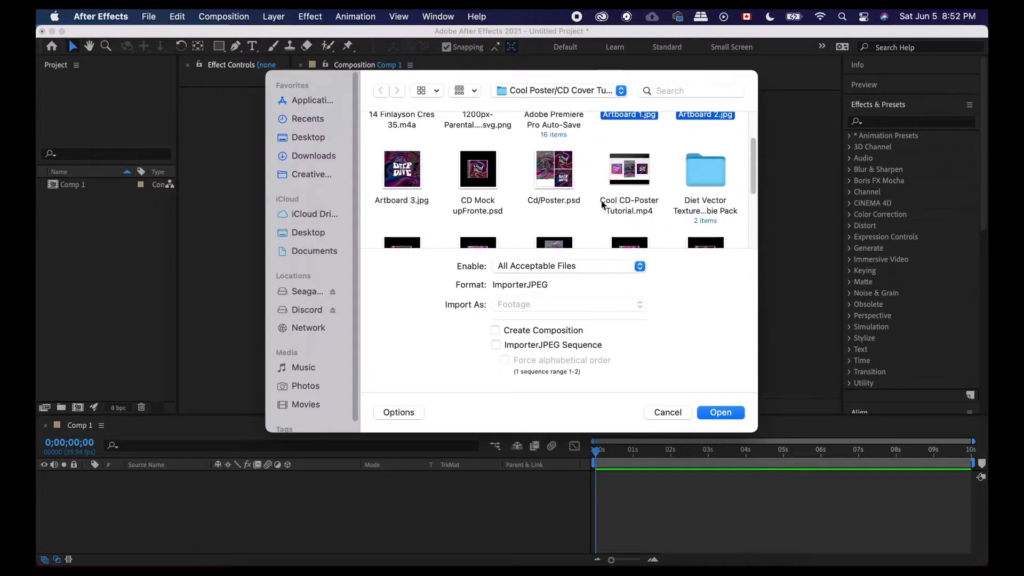
{"action": "scroll", "coordinate": [540, 202], "scroll_direction": "down", "scroll_amount": 5}
{"action": "scroll", "coordinate": [539, 202], "scroll_direction": "down", "scroll_amount": 5}
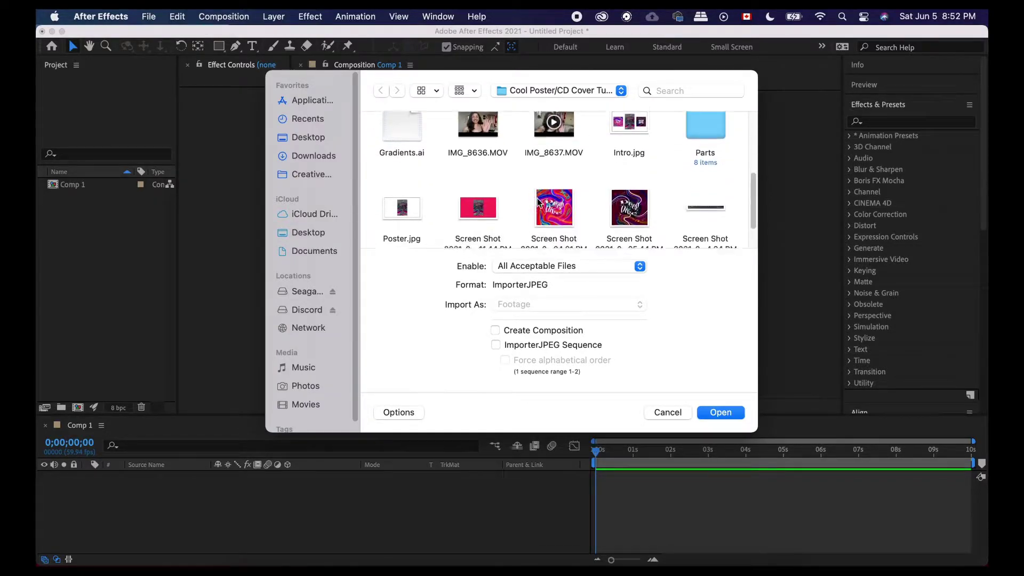
{"action": "left_click", "coordinate": [630, 155], "text": "super"}
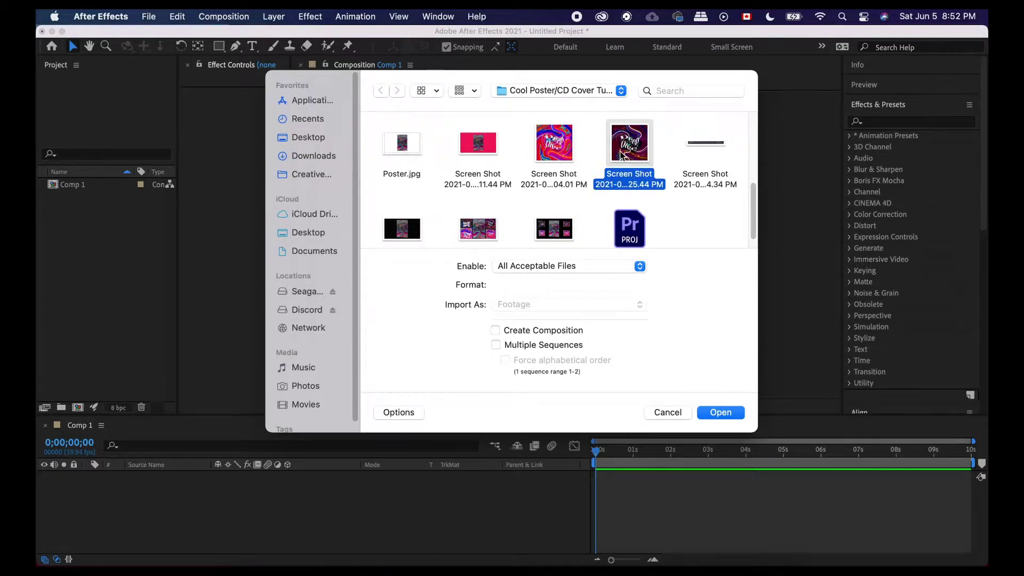
{"action": "left_click", "coordinate": [554, 154], "text": "super"}
{"action": "scroll", "coordinate": [587, 176], "scroll_direction": "down", "scroll_amount": 2}
{"action": "left_click", "coordinate": [721, 414]}
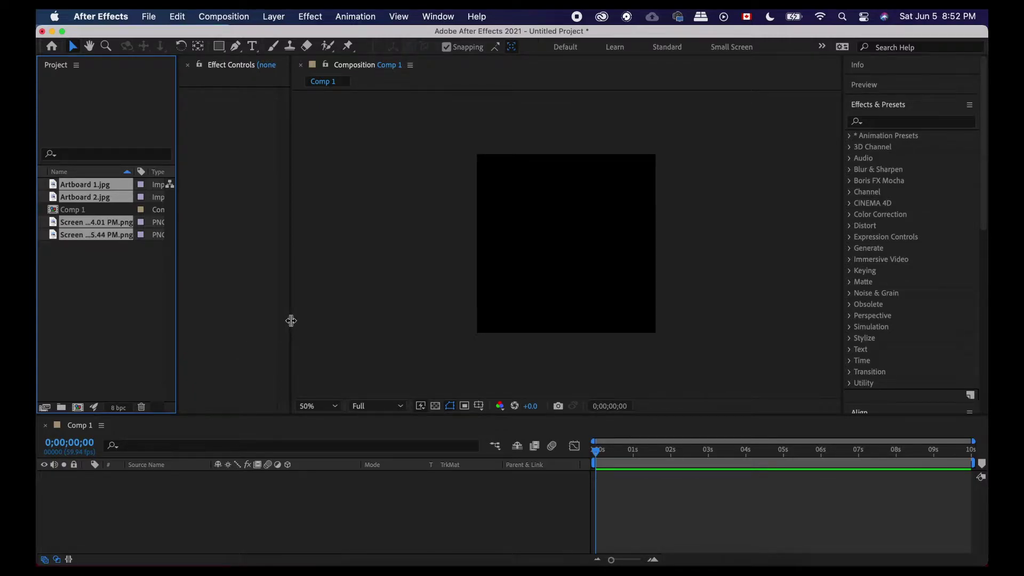
Step: Give the composition preview more room and set its magnification to Fit up to 200%
{"action": "left_click_drag", "start_coordinate": [291, 320], "coordinate": [253, 314]}
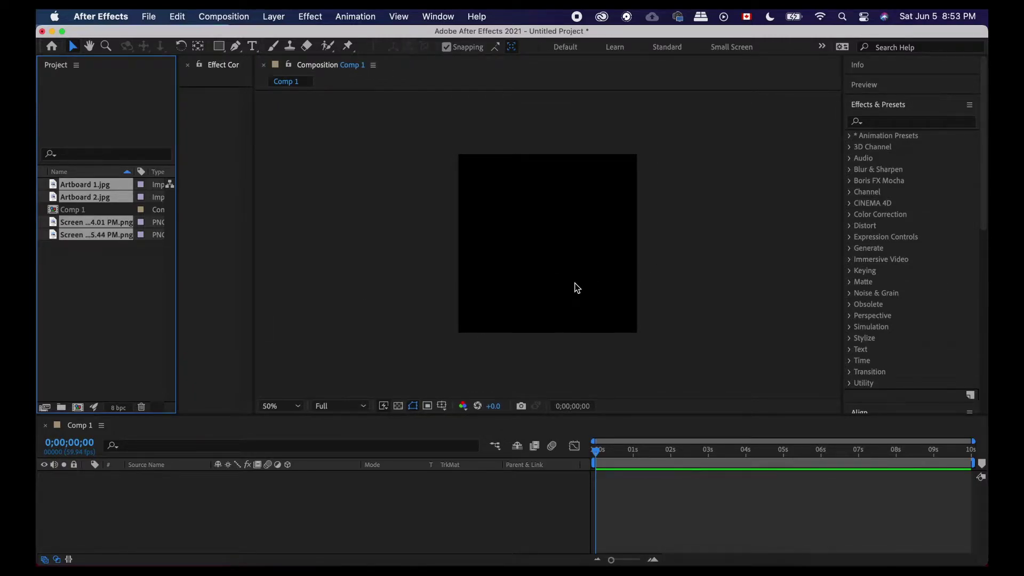
{"action": "left_click", "coordinate": [299, 406]}
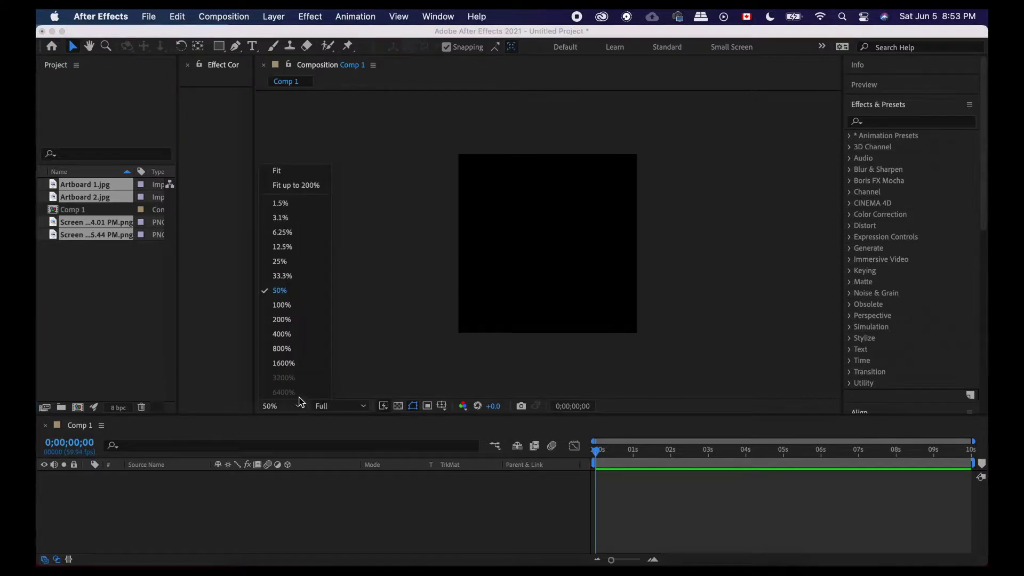
{"action": "left_click", "coordinate": [317, 188]}
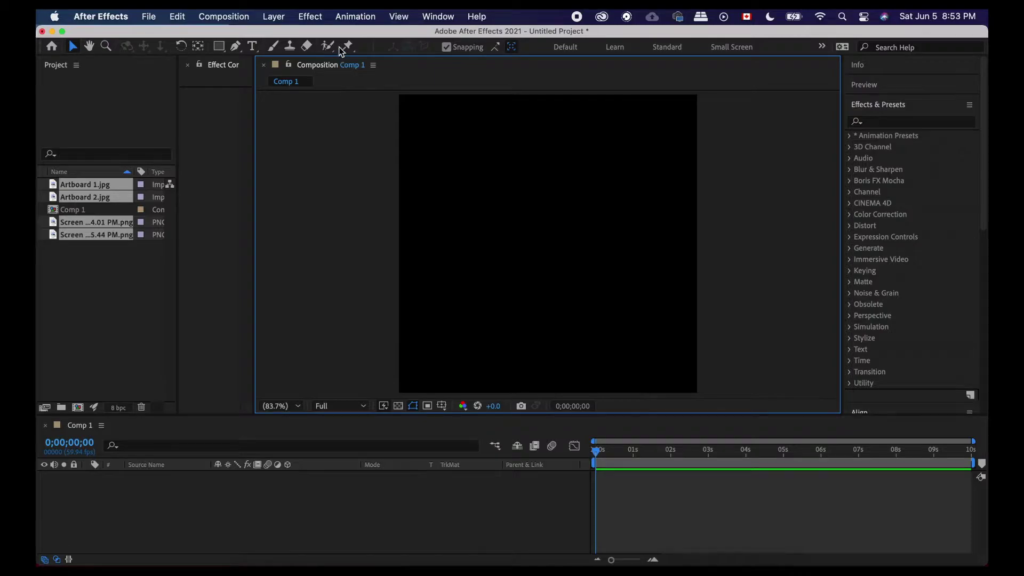
Step: Add the imported Artboard 1.jpg to the composition as a layer
{"action": "left_click", "coordinate": [222, 201]}
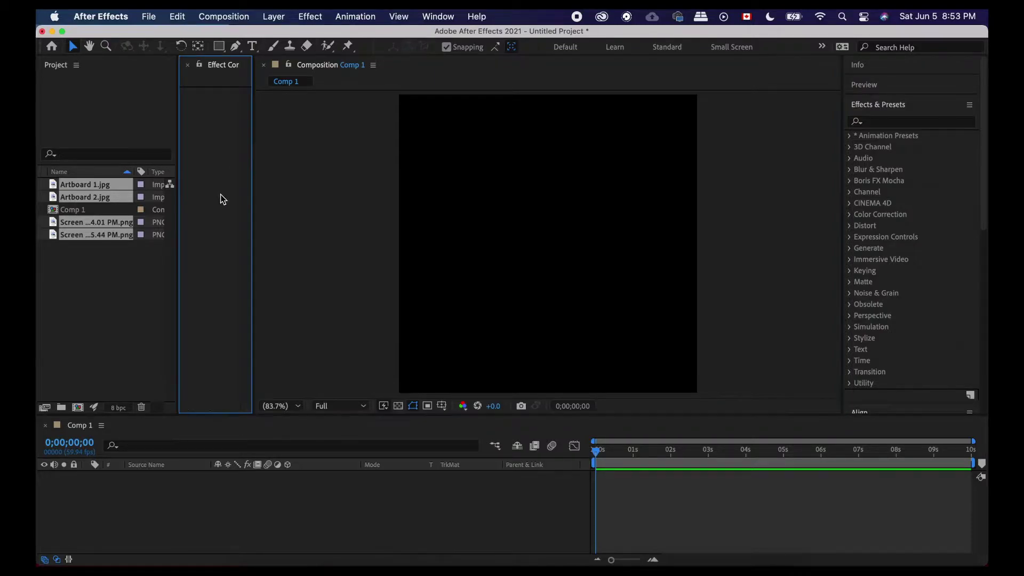
{"action": "left_click", "coordinate": [122, 275]}
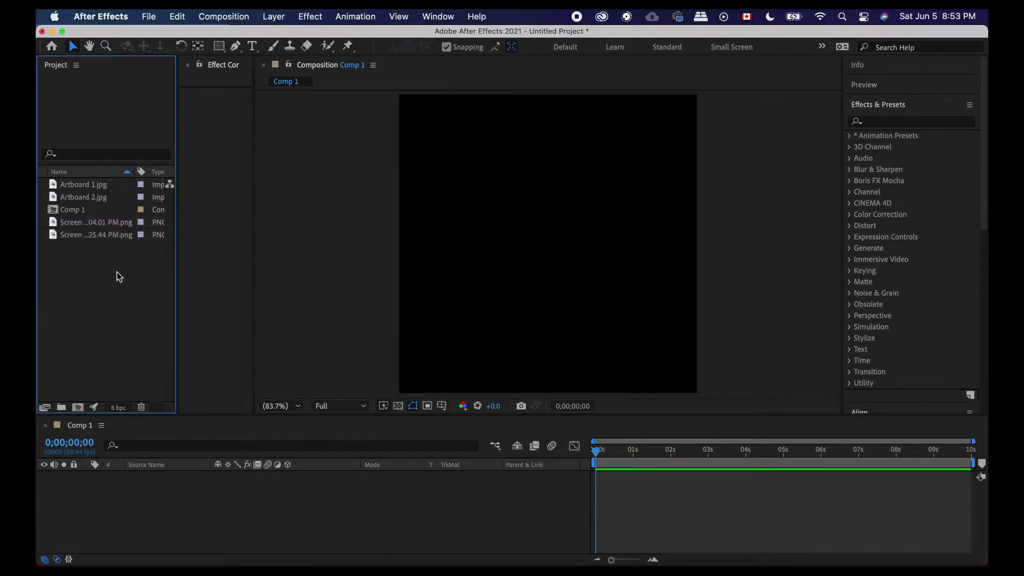
{"action": "left_click", "coordinate": [101, 186]}
{"action": "left_click", "coordinate": [102, 198]}
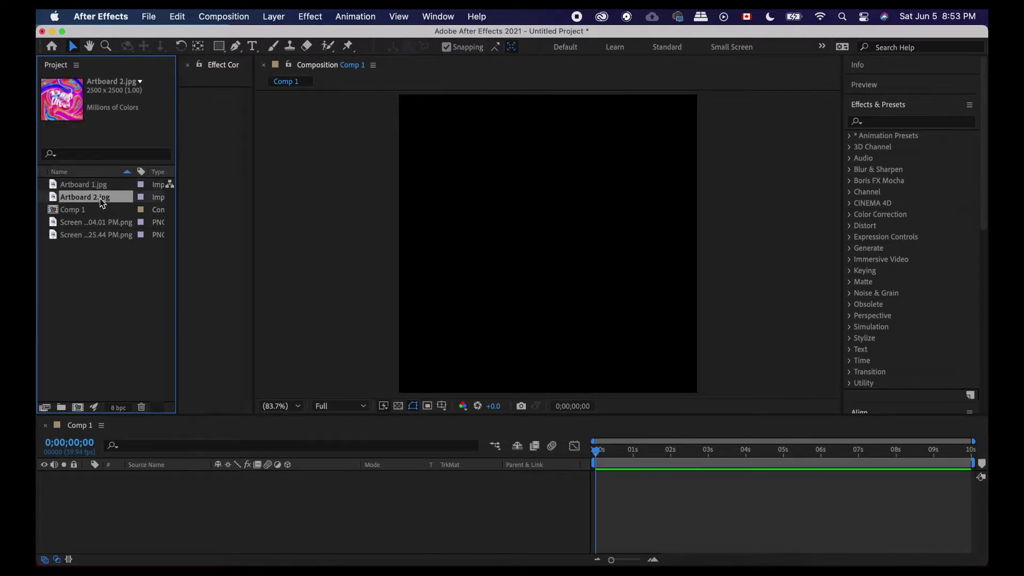
{"action": "left_click", "coordinate": [104, 186]}
{"action": "left_click_drag", "start_coordinate": [103, 186], "coordinate": [551, 174]}
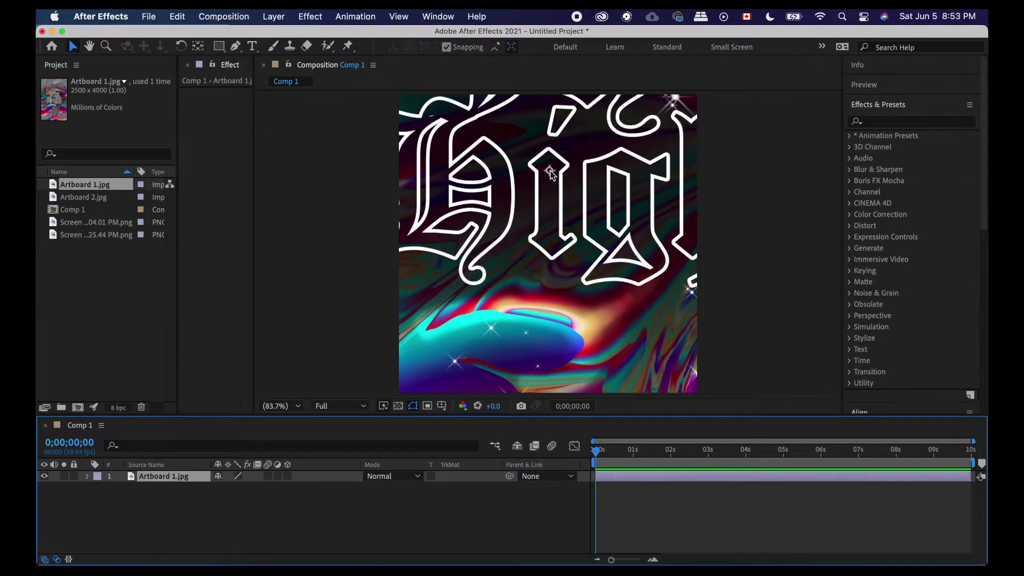
Step: Scale the Artboard 1.jpg layer to 45%
{"action": "left_click", "coordinate": [87, 476]}
{"action": "key", "text": "s"}
{"action": "left_click_drag", "start_coordinate": [236, 494], "coordinate": [203, 495]}
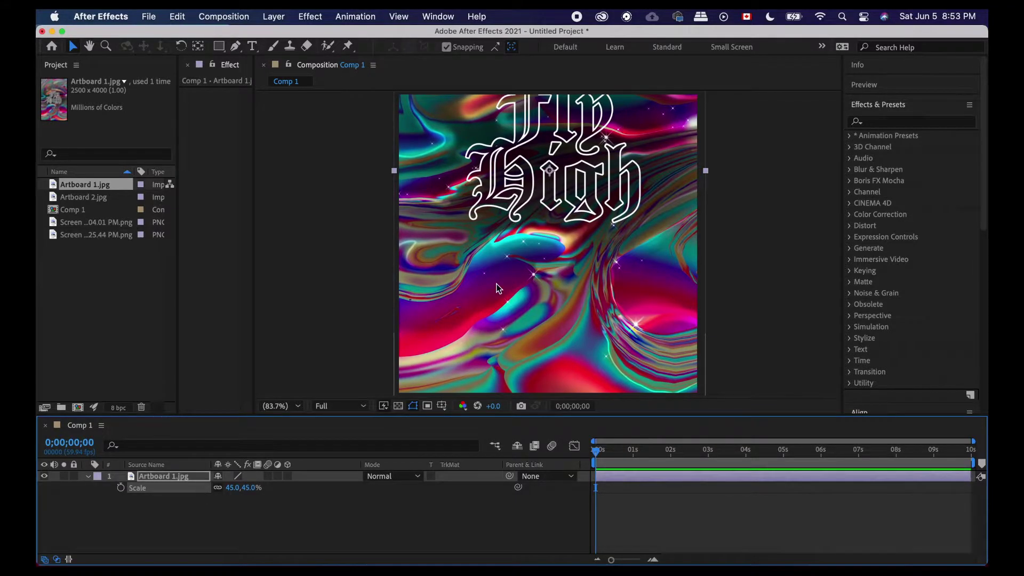
Step: Move the Artboard 1.jpg layer down so the halo and the whole Fly High lettering sit within the frame, and deselect it
{"action": "left_click", "coordinate": [522, 258]}
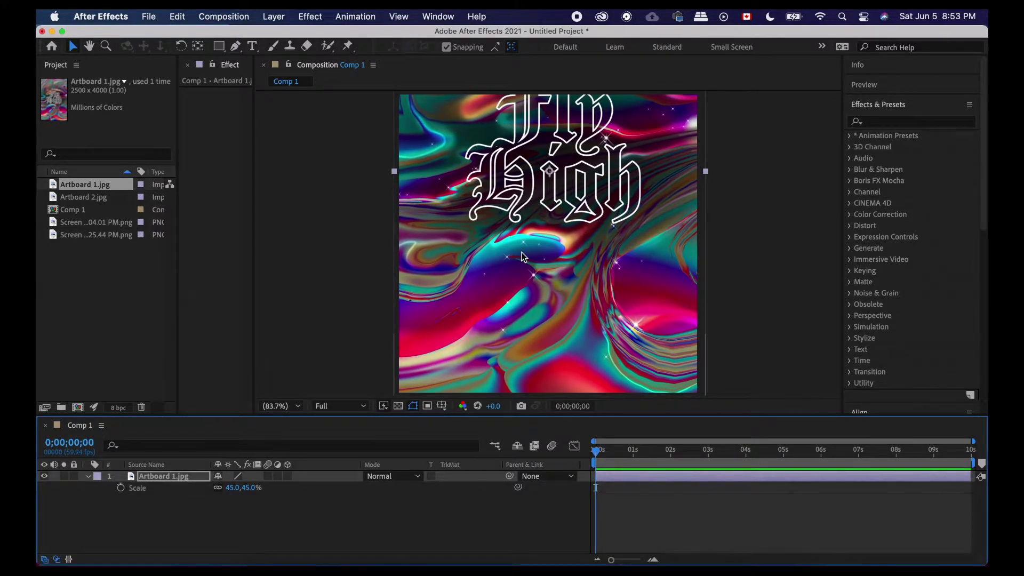
{"action": "left_click_drag", "start_coordinate": [522, 257], "coordinate": [456, 349]}
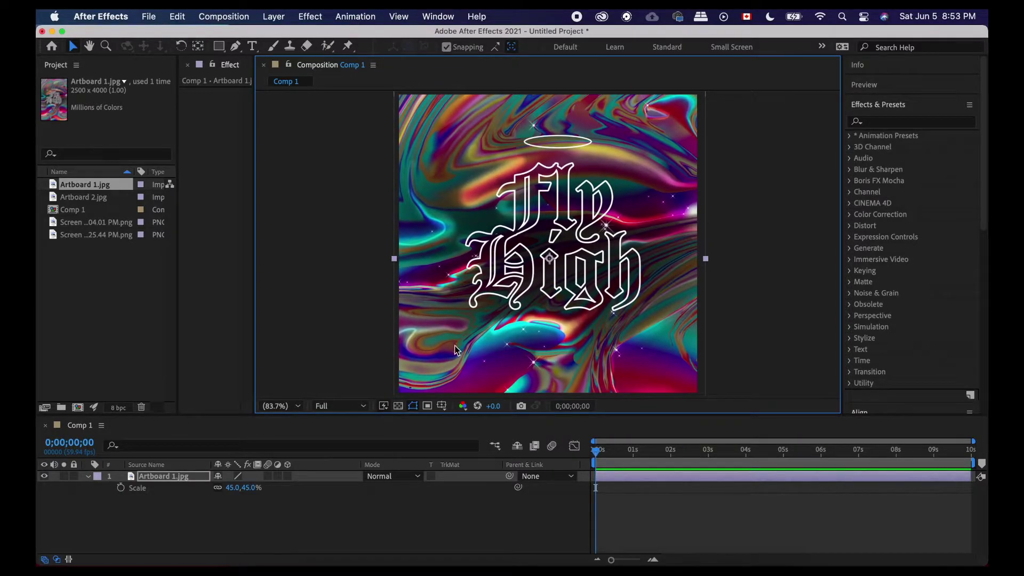
{"action": "left_click_drag", "start_coordinate": [650, 271], "coordinate": [653, 277]}
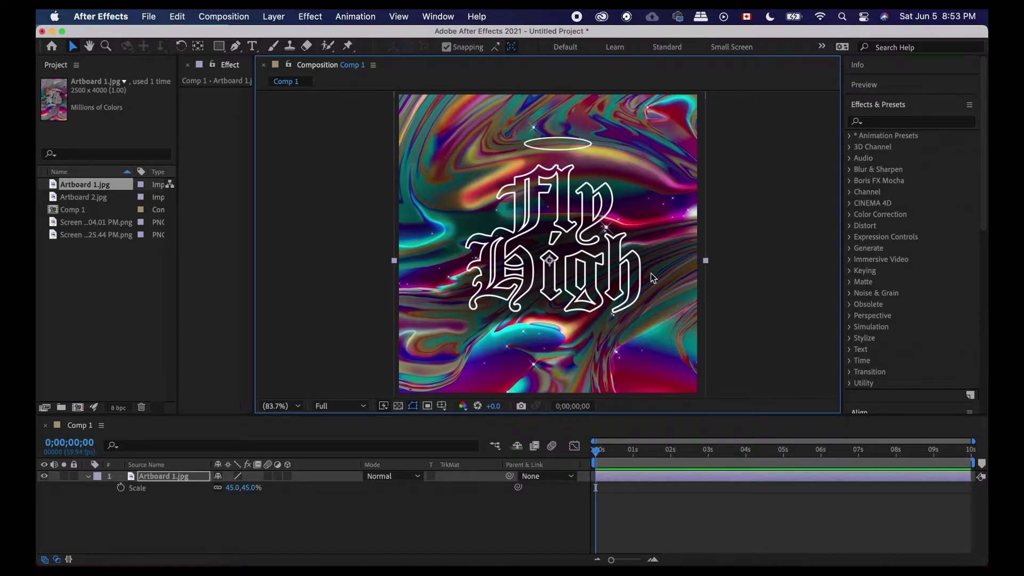
{"action": "left_click", "coordinate": [777, 270]}
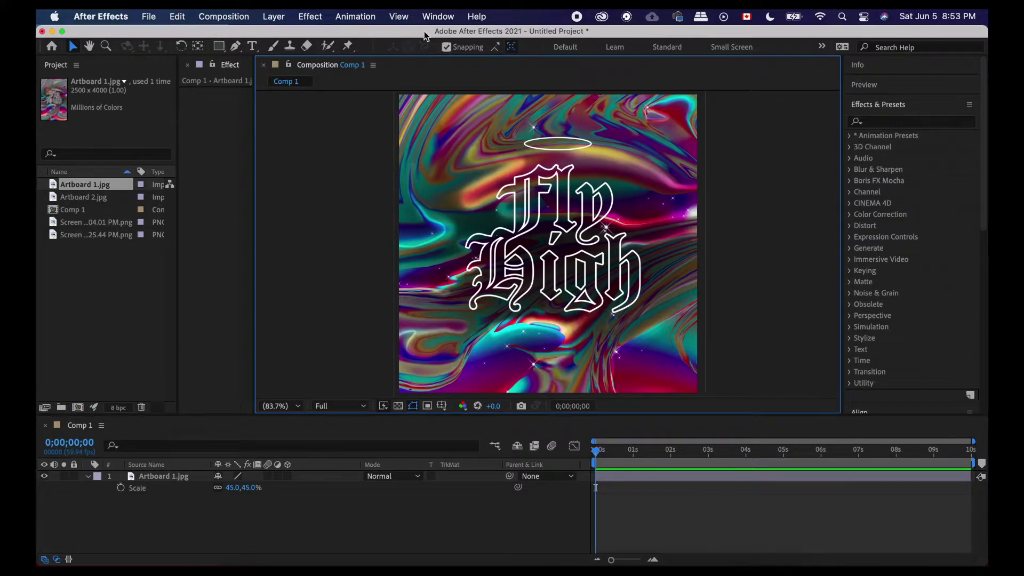
Step: Create a new adjustment layer above Artboard 1.jpg
{"action": "left_click", "coordinate": [273, 17]}
{"action": "mouse_move", "coordinate": [278, 39]}
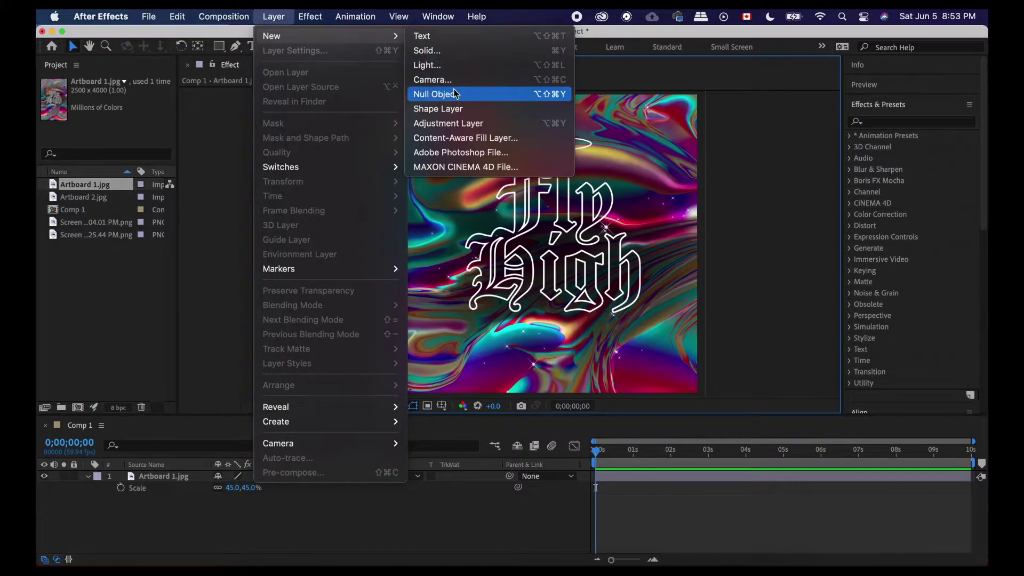
{"action": "left_click", "coordinate": [455, 125]}
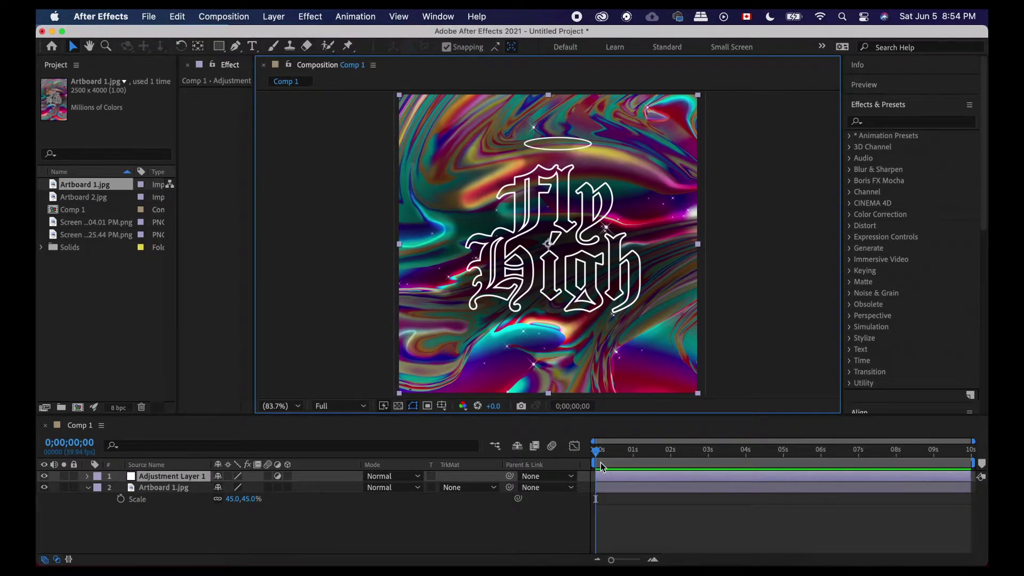
Step: Apply the Hue/Saturation effect to the adjustment layer and widen its effect settings so they are fully readable
{"action": "left_click", "coordinate": [608, 474]}
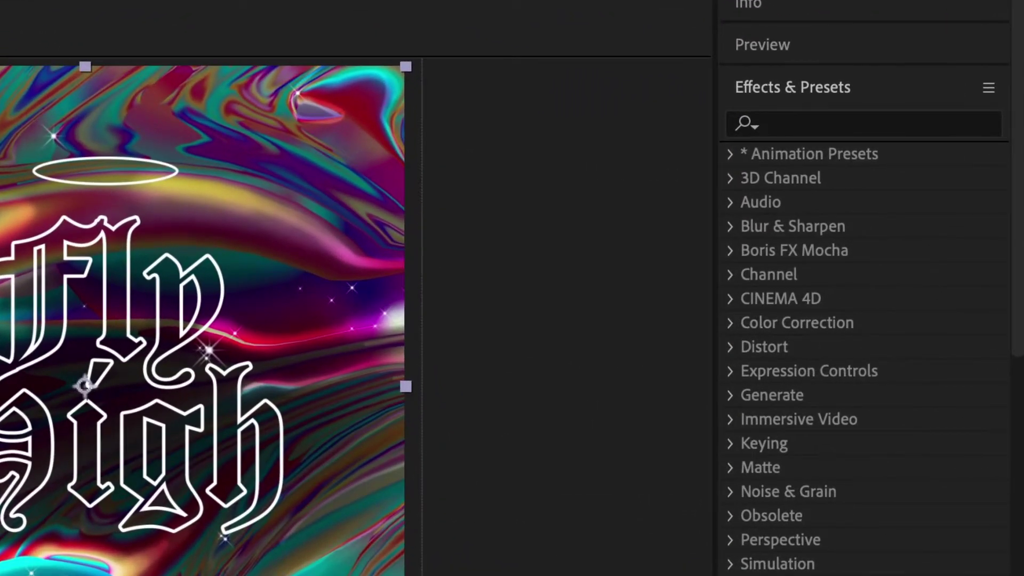
{"action": "type", "text": "hue"}
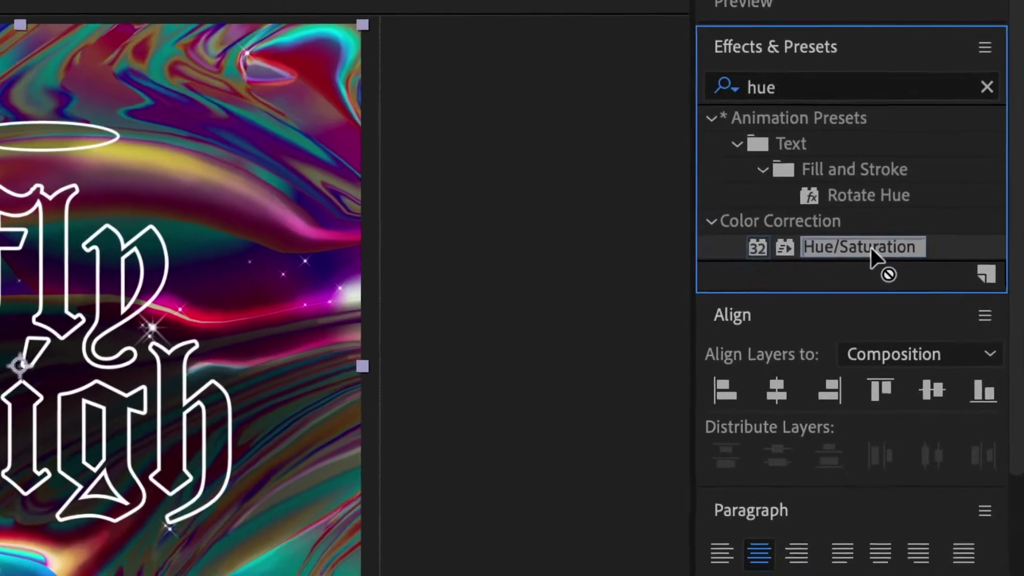
{"action": "left_click_drag", "start_coordinate": [879, 256], "coordinate": [729, 475]}
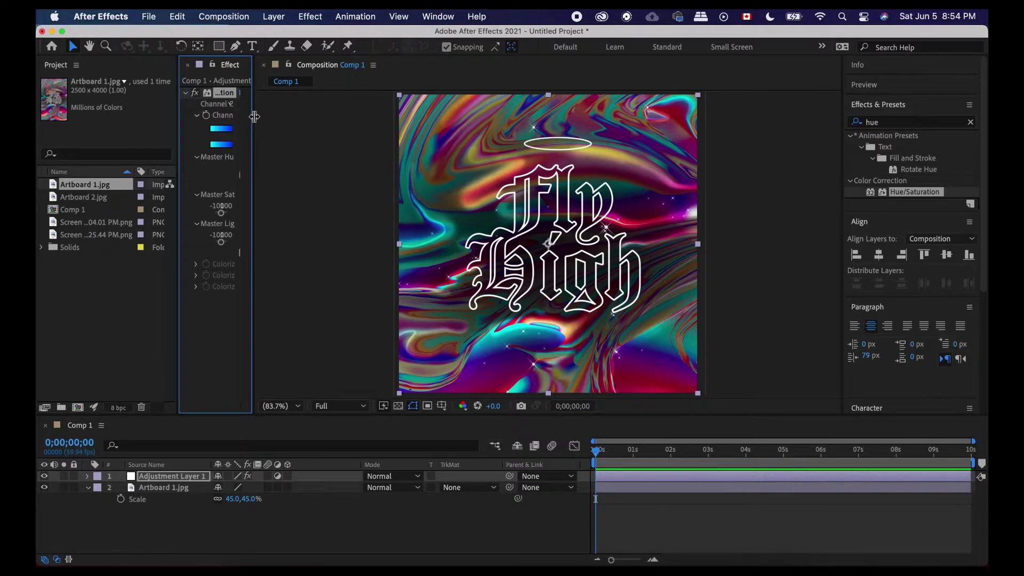
{"action": "left_click_drag", "start_coordinate": [255, 116], "coordinate": [401, 110]}
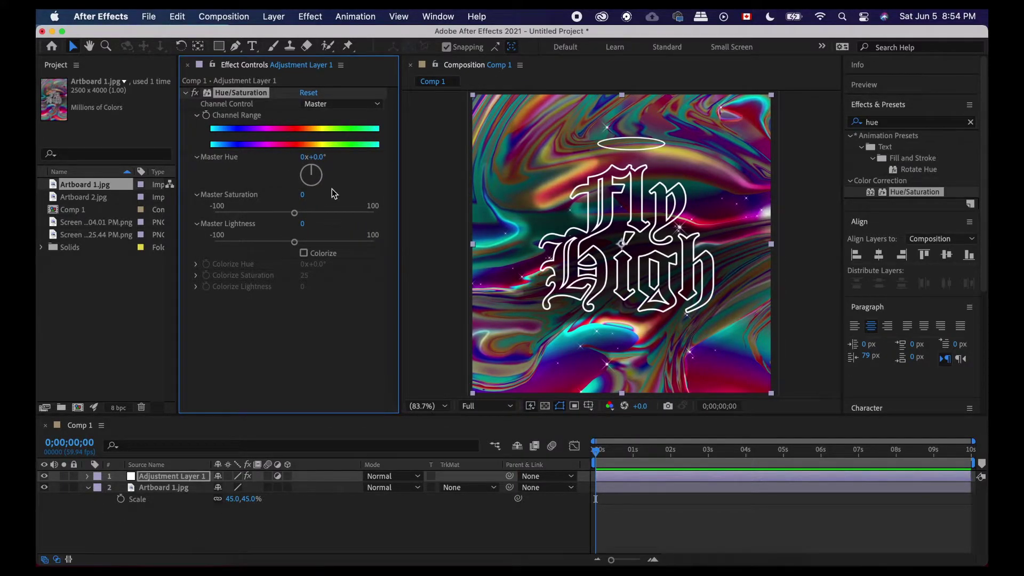
Step: Try out the Master Hue, Master Saturation and Master Lightness adjustments of Hue/Saturation, returning each to 0
{"action": "mouse_move", "coordinate": [316, 174]}
{"action": "left_mouse_down"}
{"action": "mouse_move", "coordinate": [326, 177]}
{"action": "mouse_move", "coordinate": [313, 184]}
{"action": "mouse_move", "coordinate": [303, 172]}
{"action": "mouse_move", "coordinate": [327, 167]}
{"action": "mouse_move", "coordinate": [331, 183]}
{"action": "mouse_move", "coordinate": [315, 190]}
{"action": "mouse_move", "coordinate": [313, 157]}
{"action": "mouse_move", "coordinate": [313, 174]}
{"action": "mouse_move", "coordinate": [322, 170]}
{"action": "left_mouse_up"}
{"action": "mouse_move", "coordinate": [294, 213]}
{"action": "left_mouse_down"}
{"action": "mouse_move", "coordinate": [380, 214]}
{"action": "mouse_move", "coordinate": [190, 216]}
{"action": "mouse_move", "coordinate": [388, 217]}
{"action": "mouse_move", "coordinate": [297, 216]}
{"action": "left_mouse_up"}
{"action": "left_click", "coordinate": [303, 194]}
{"action": "mouse_move", "coordinate": [295, 243]}
{"action": "left_mouse_down"}
{"action": "mouse_move", "coordinate": [386, 250]}
{"action": "mouse_move", "coordinate": [214, 239]}
{"action": "mouse_move", "coordinate": [283, 242]}
{"action": "left_mouse_up"}
{"action": "left_click", "coordinate": [305, 224]}
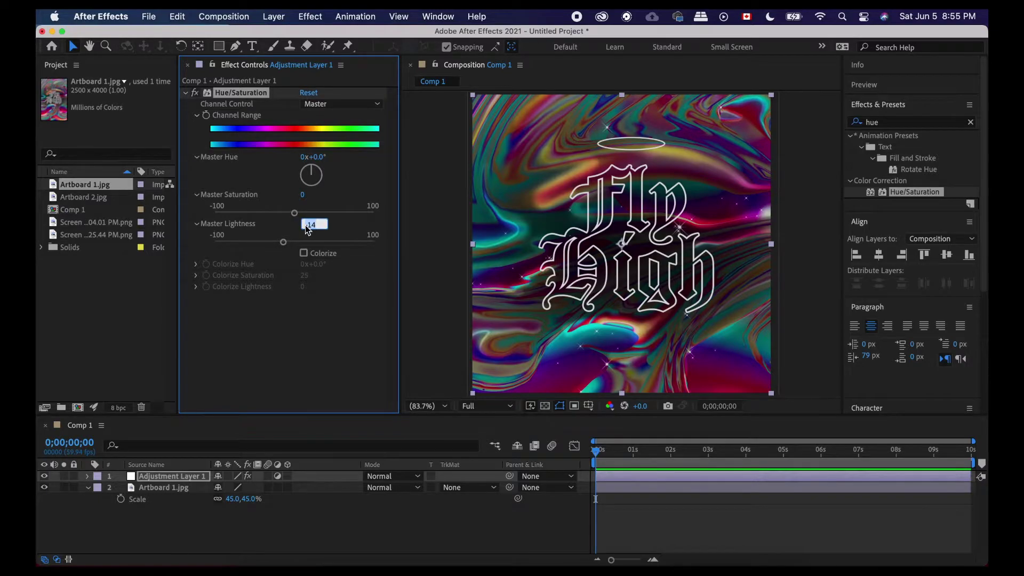
{"action": "type", "text": "0"}
{"action": "key", "text": "Return"}
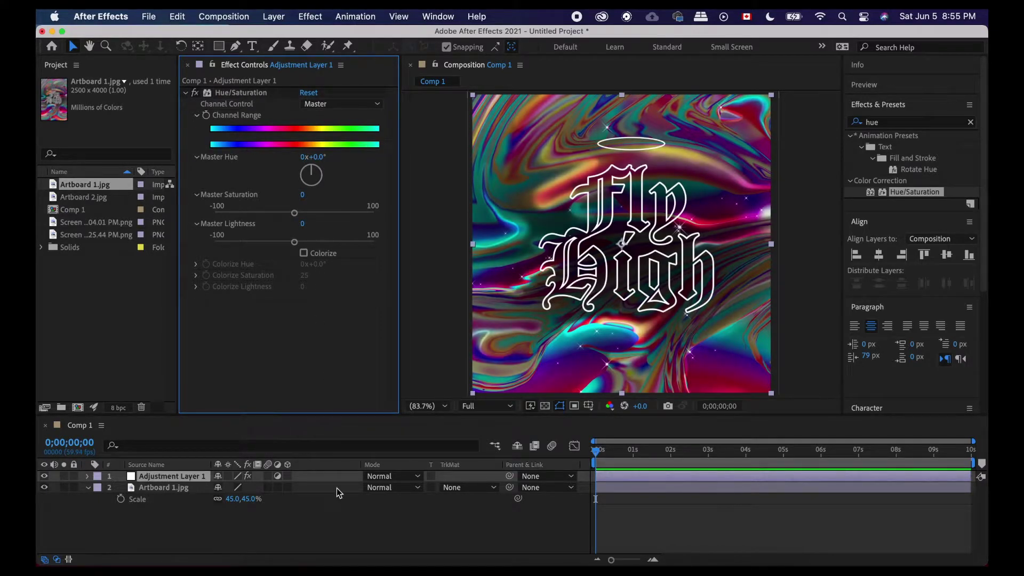
Step: Keyframe the adjustment layer's Hue/Saturation Channel Range at 0;00;00;00 and move the current time to 0;00;02;04
{"action": "left_click", "coordinate": [87, 476]}
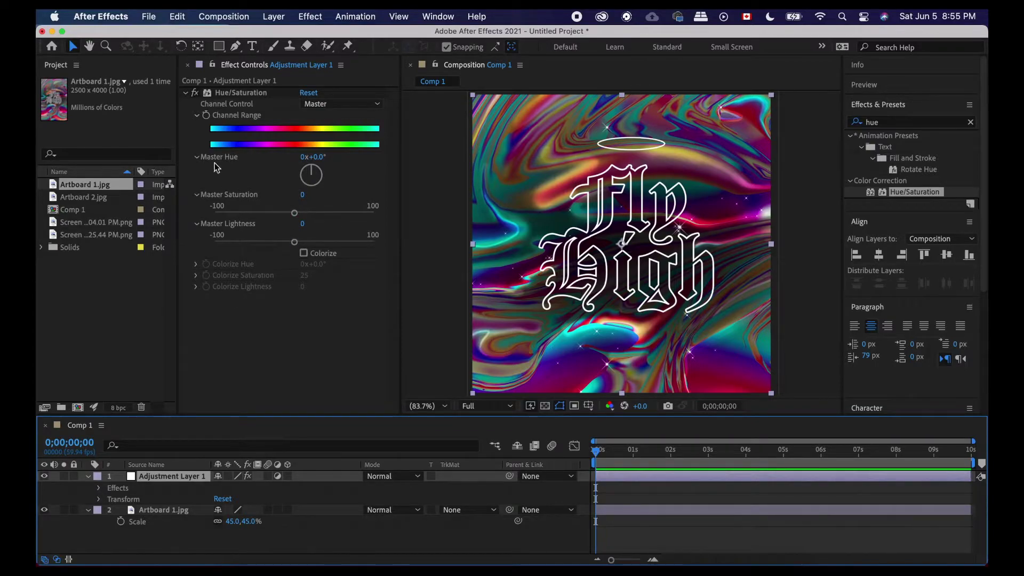
{"action": "left_click", "coordinate": [207, 119]}
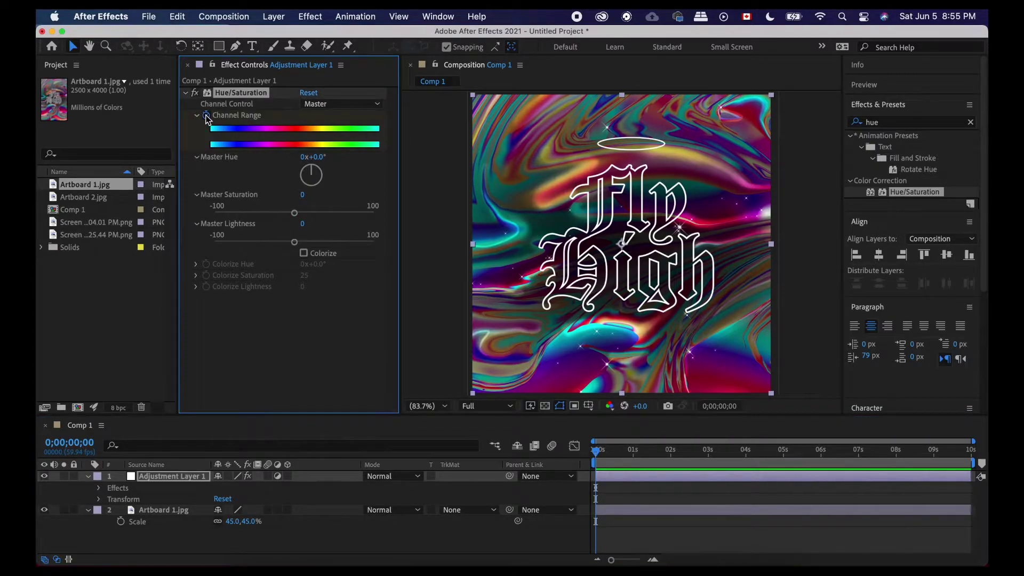
{"action": "left_click_drag", "start_coordinate": [596, 451], "coordinate": [673, 458]}
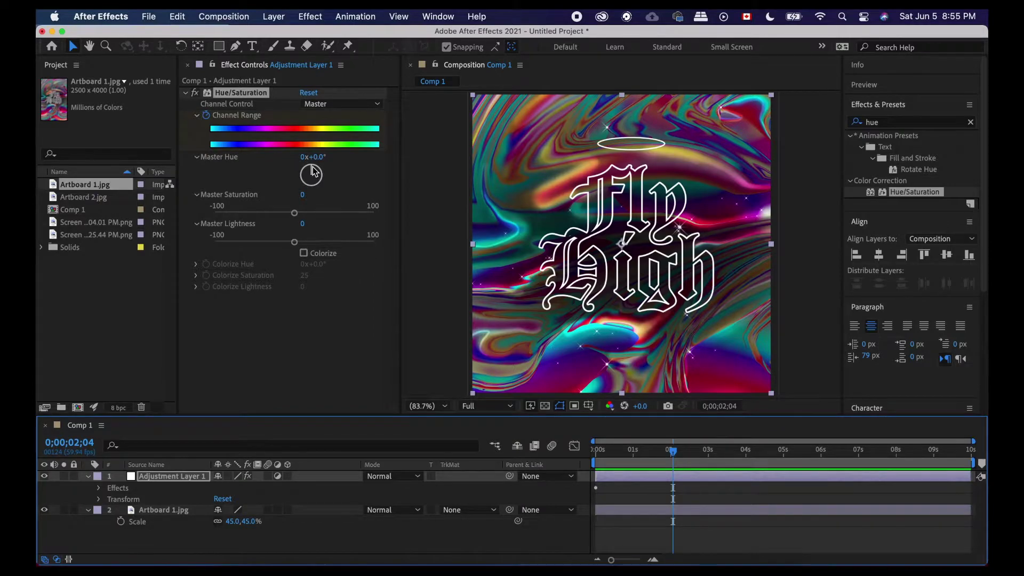
Step: Set the adjustment layer's Master Hue to 1x+0.0° at 0;00;02;04, undoing a trial turn of the hue dial first
{"action": "left_click_drag", "start_coordinate": [314, 171], "coordinate": [313, 172]}
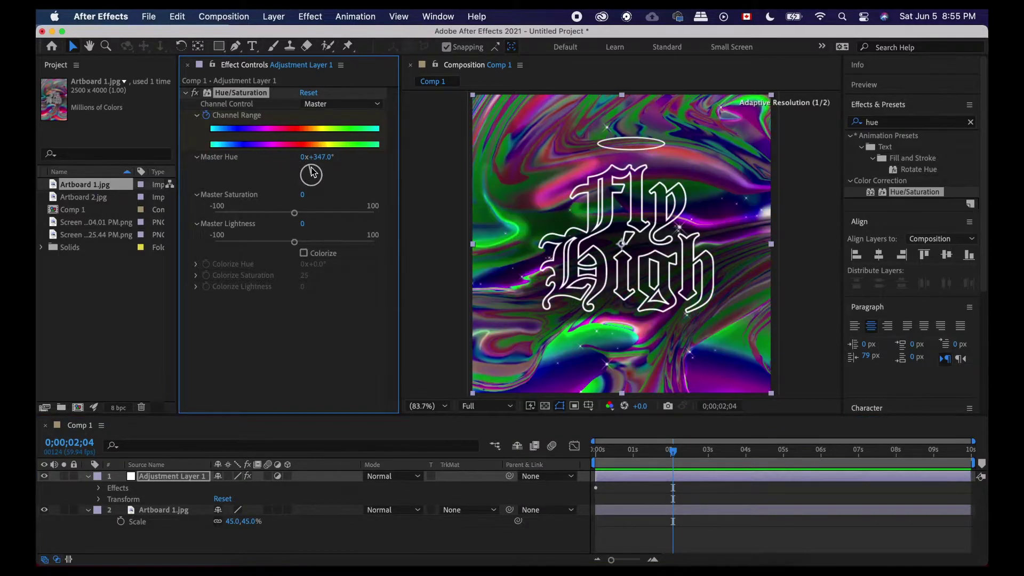
{"action": "key", "text": "super+z"}
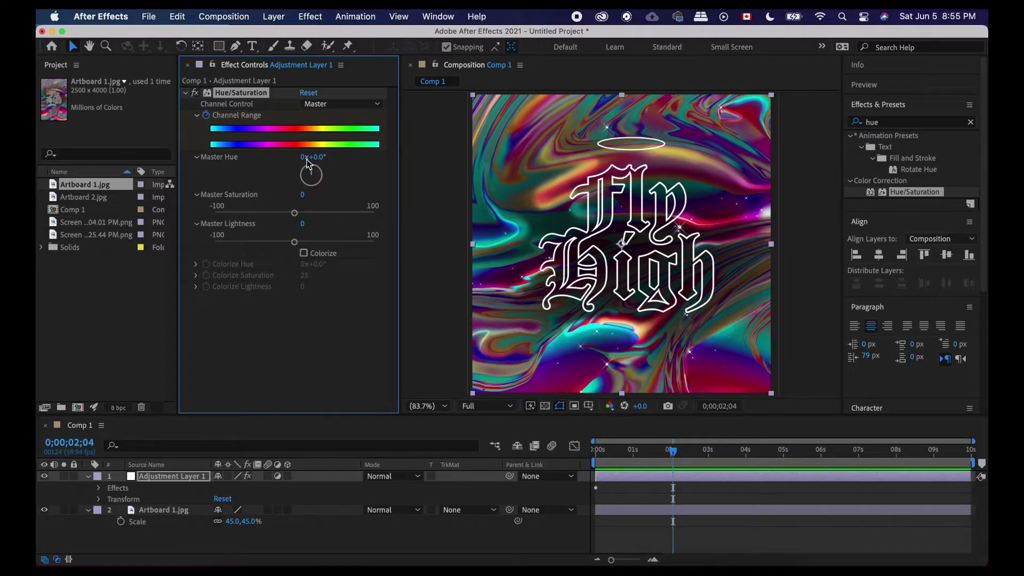
{"action": "left_click", "coordinate": [307, 159]}
{"action": "type", "text": "1"}
{"action": "key", "text": "Return"}
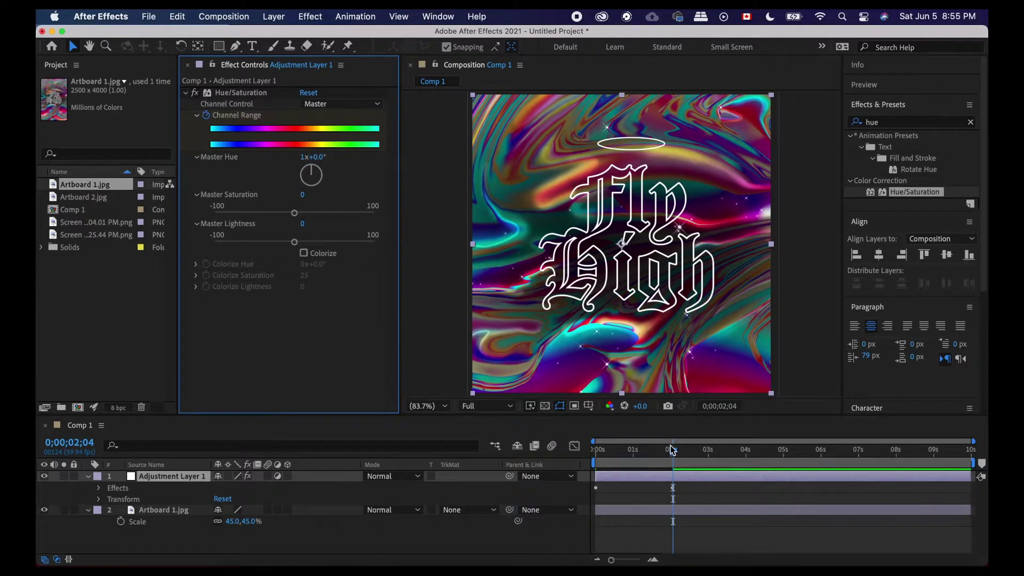
Step: Preview the hue animation from 0;00;00;00 and move the current time to 0;00;00;35
{"action": "left_click_drag", "start_coordinate": [672, 450], "coordinate": [592, 451]}
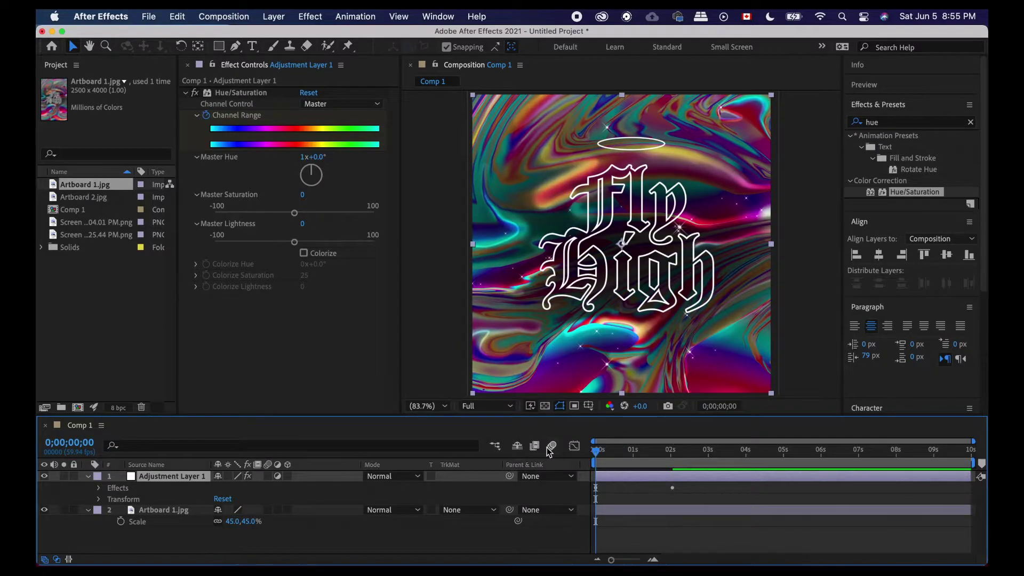
{"action": "key", "text": "space"}
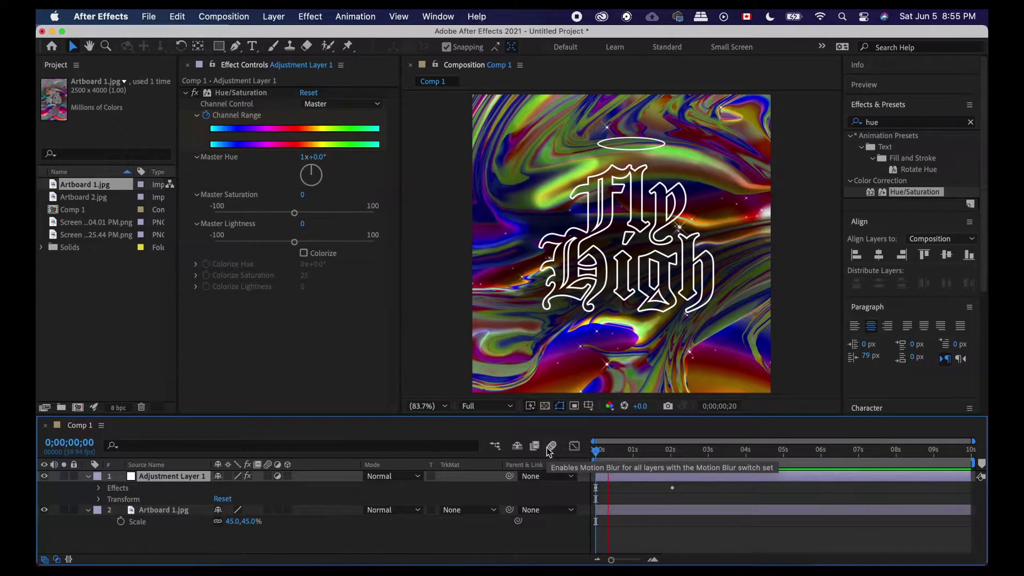
{"action": "key", "text": "space"}
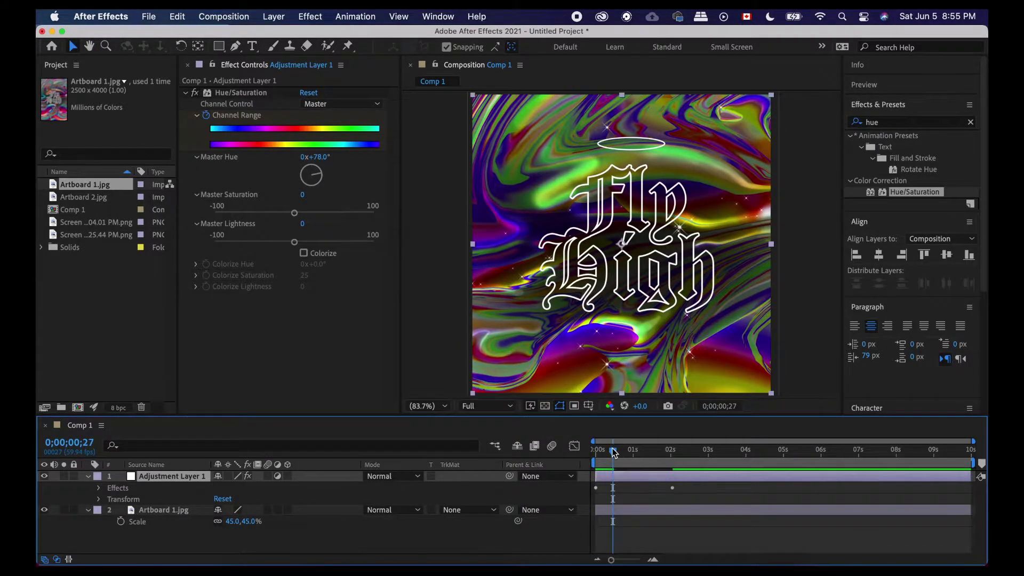
{"action": "left_click_drag", "start_coordinate": [613, 452], "coordinate": [618, 450]}
Step: Set the composition's preview resolution to Third and replay the hue animation from the start
{"action": "left_click", "coordinate": [506, 411]}
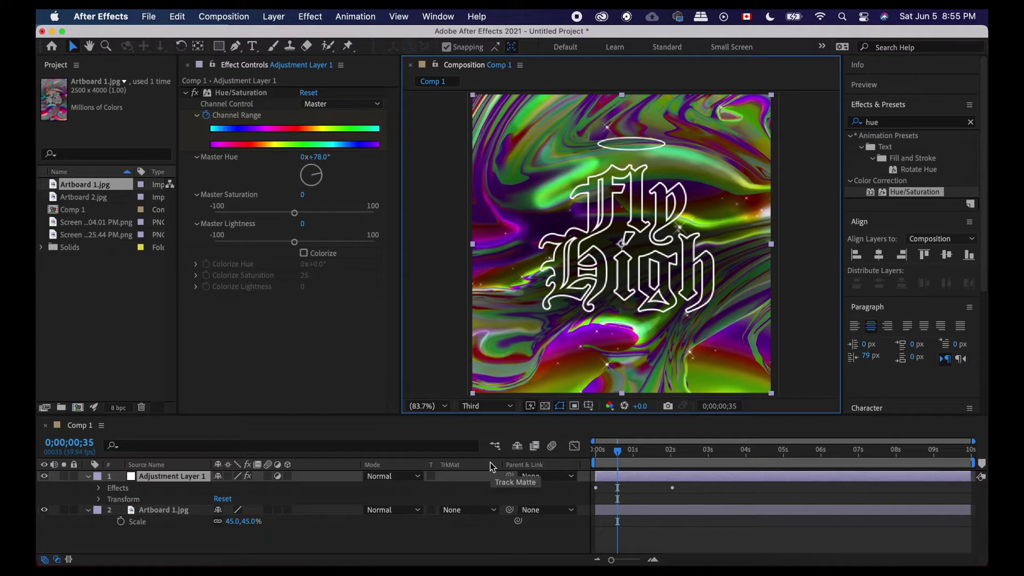
{"action": "left_click", "coordinate": [611, 451]}
{"action": "left_click_drag", "start_coordinate": [611, 454], "coordinate": [581, 457]}
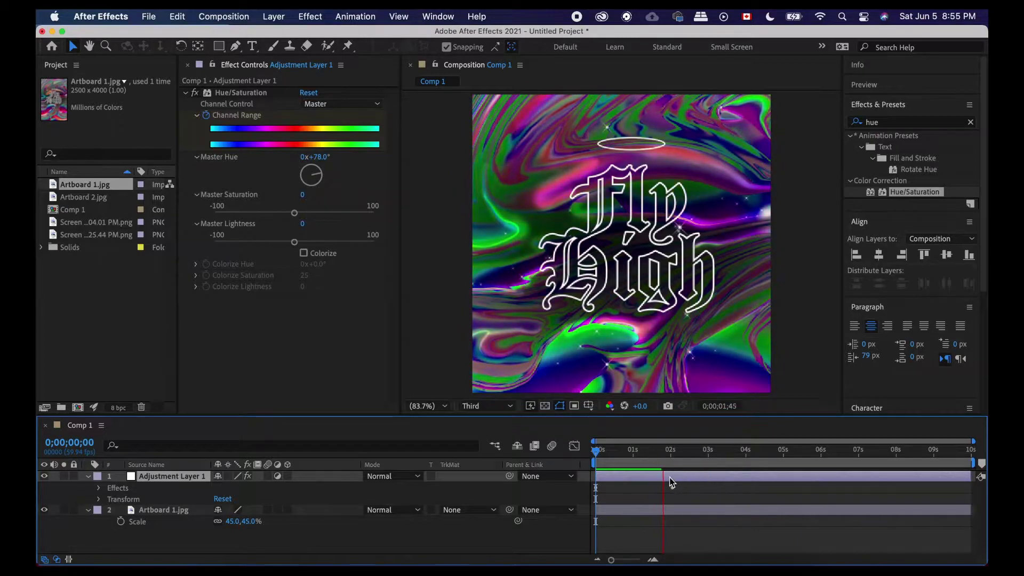
{"action": "key", "text": "space"}
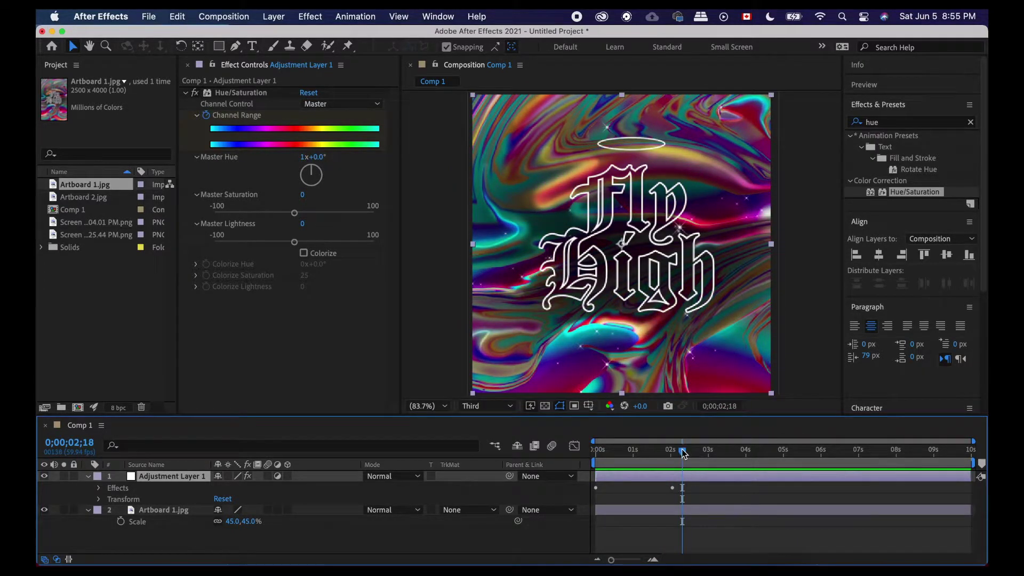
{"action": "key", "text": "space"}
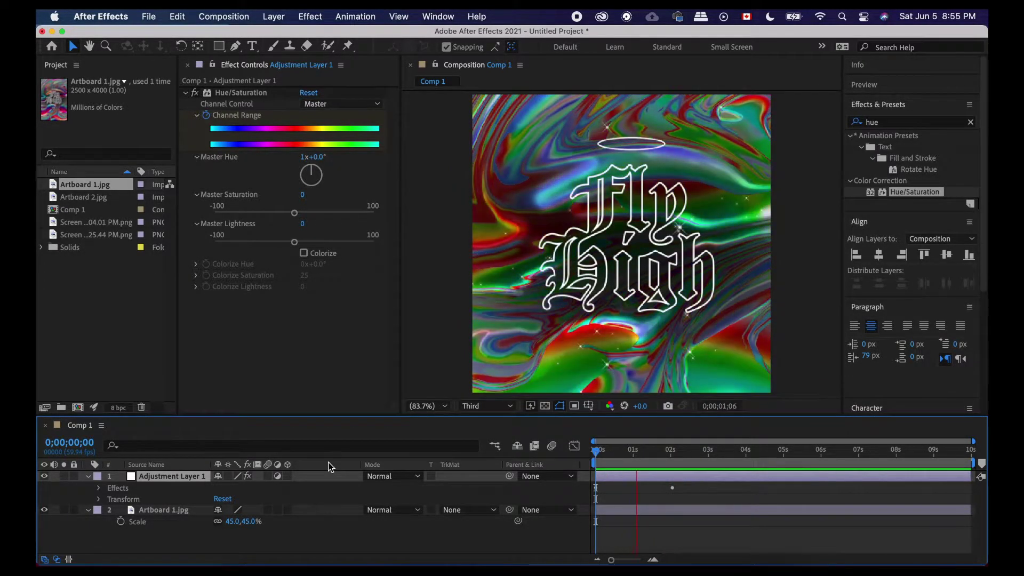
{"action": "key", "text": "space"}
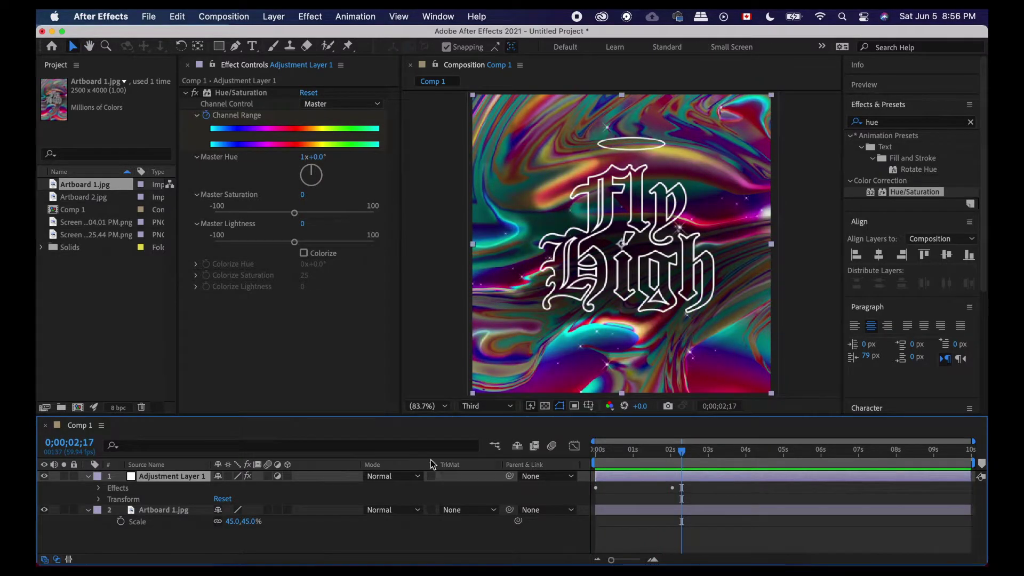
Step: Delete the second Channel Range keyframe and set Master Hue to 3x+0.0° at 0;00;02;01 in its place
{"action": "left_click_drag", "start_coordinate": [683, 452], "coordinate": [672, 452]}
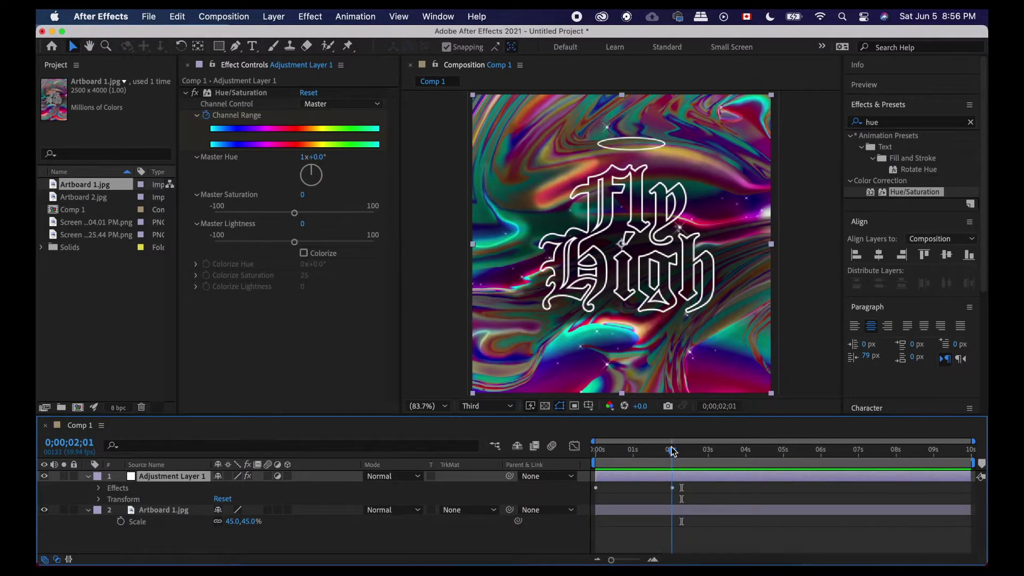
{"action": "left_click", "coordinate": [100, 488]}
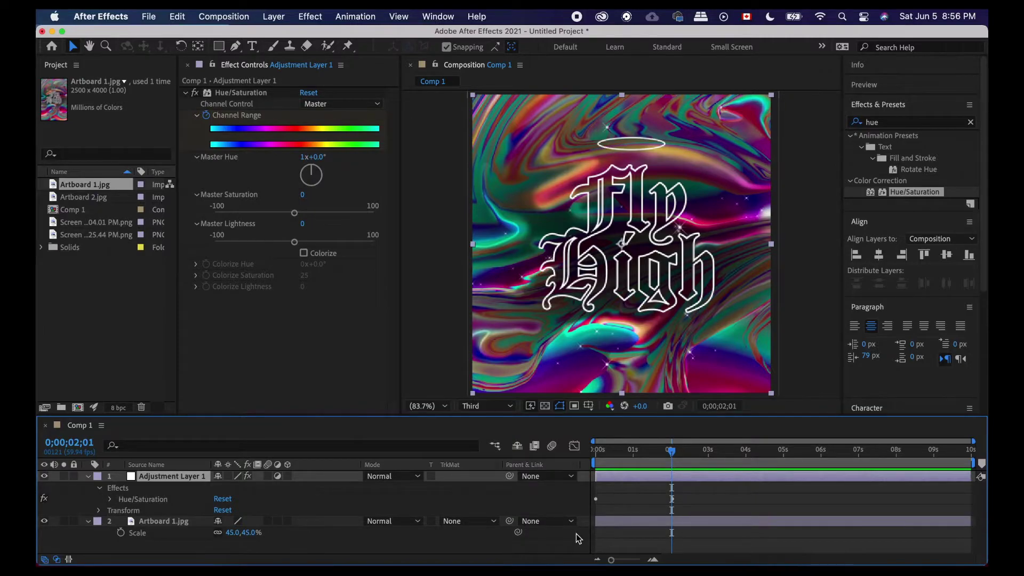
{"action": "left_click", "coordinate": [718, 511]}
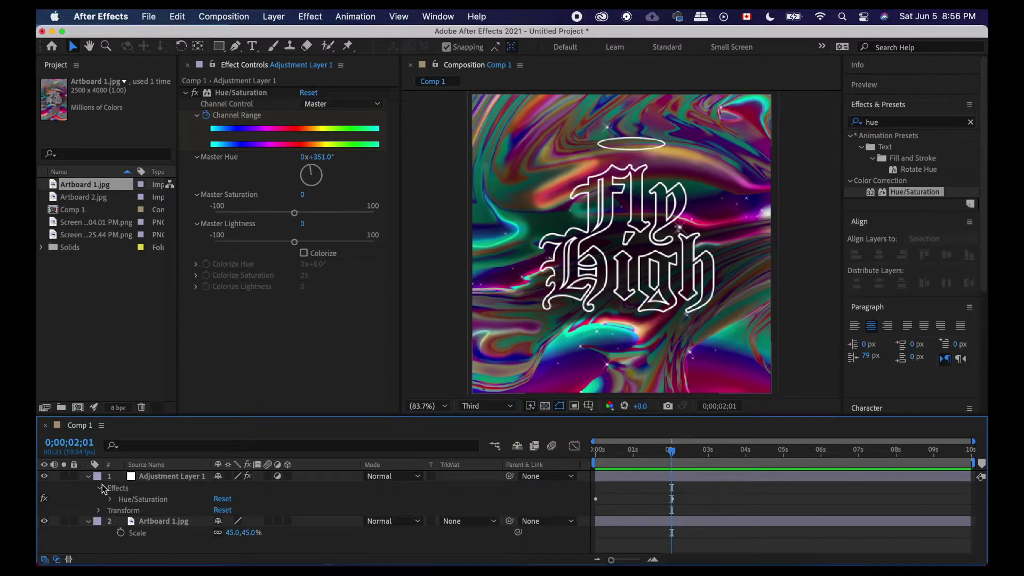
{"action": "left_click", "coordinate": [112, 500]}
{"action": "scroll", "coordinate": [665, 498], "scroll_direction": "down", "scroll_amount": 2}
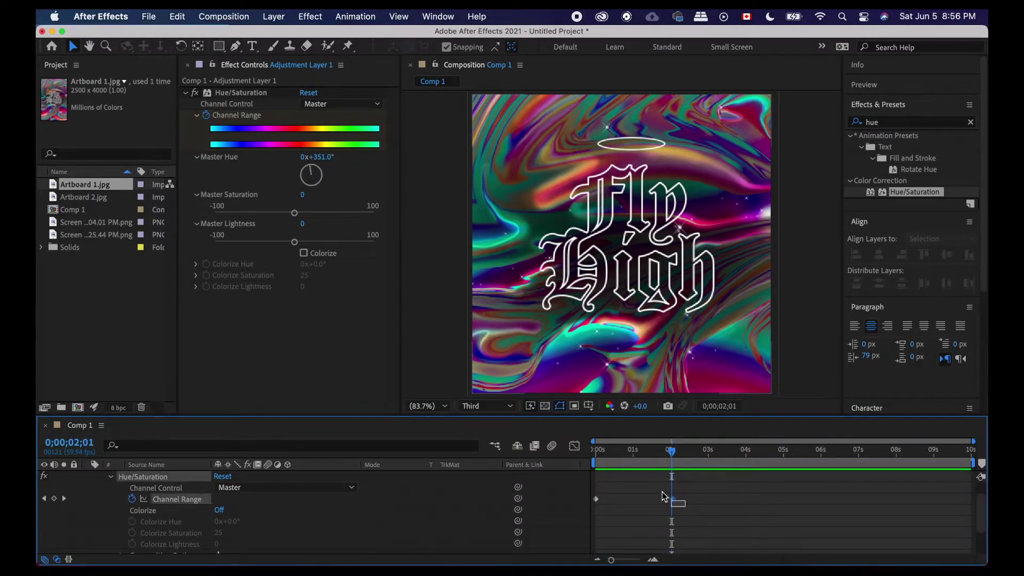
{"action": "left_click", "coordinate": [673, 499]}
{"action": "key", "text": "Delete"}
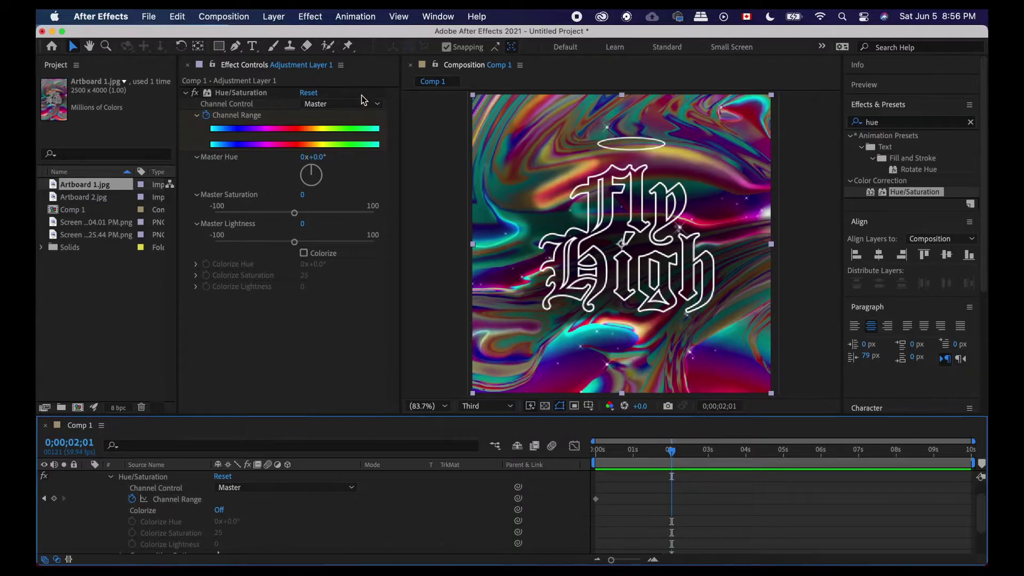
{"action": "left_click", "coordinate": [303, 158]}
{"action": "key", "text": "Return"}
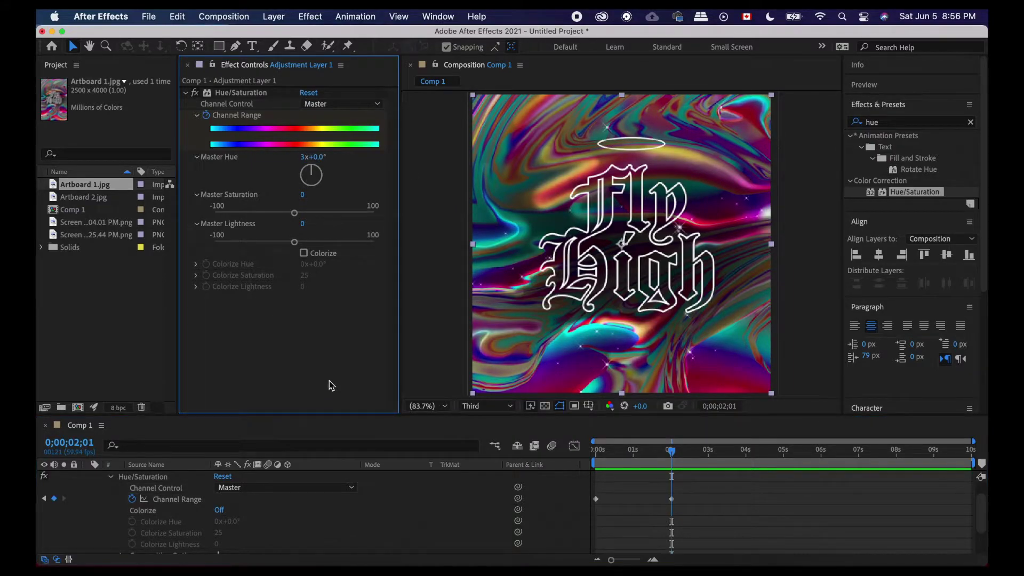
Step: Play back the three-rotation hue animation from the start of the composition
{"action": "left_click_drag", "start_coordinate": [674, 454], "coordinate": [601, 460]}
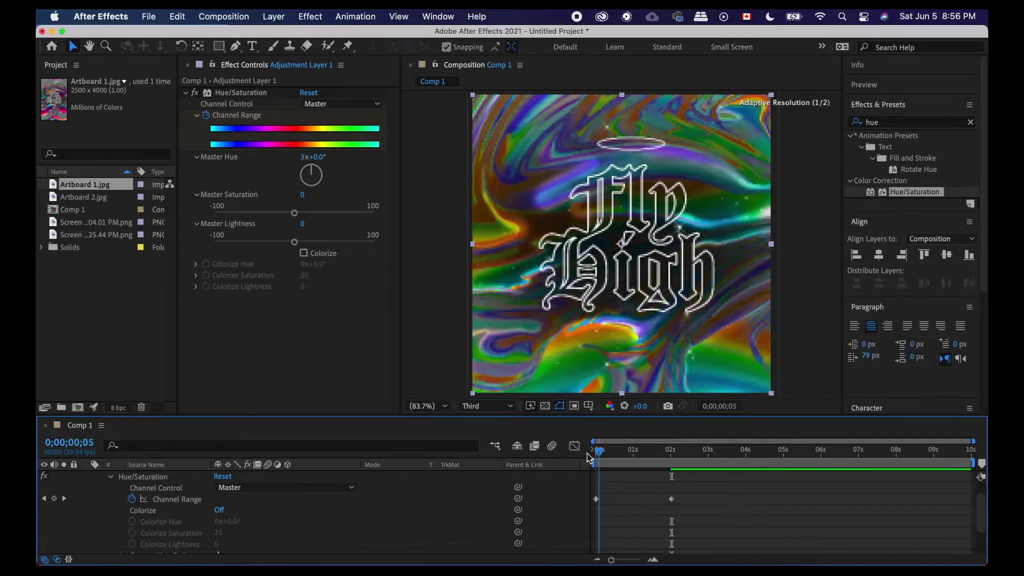
{"action": "key", "text": "space"}
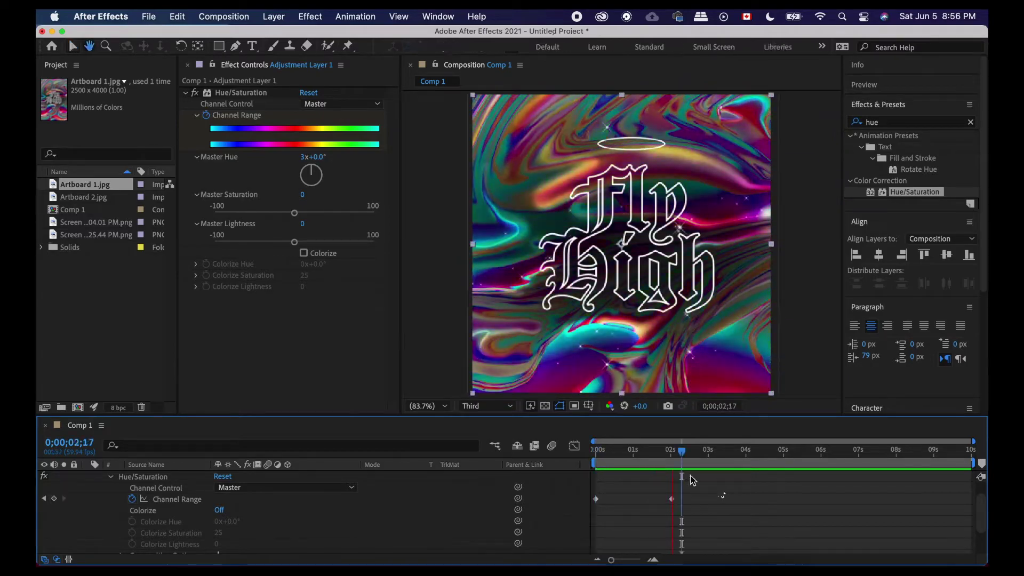
{"action": "key", "text": "k"}
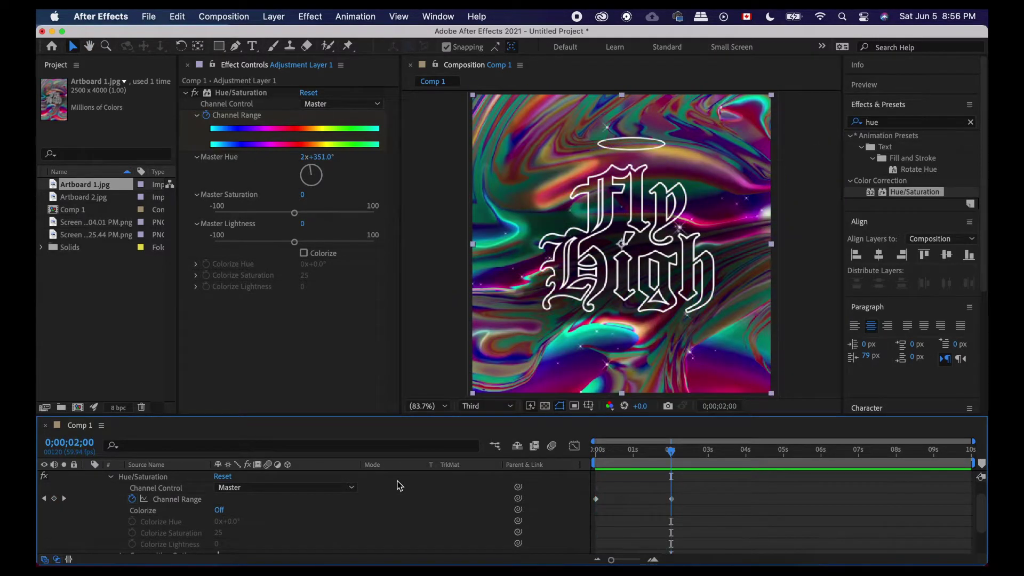
Step: Set Master Lightness to -70 and Master Saturation to -29 at the first keyframe, and Master Lightness to 44 at the second
{"action": "key", "text": "j"}
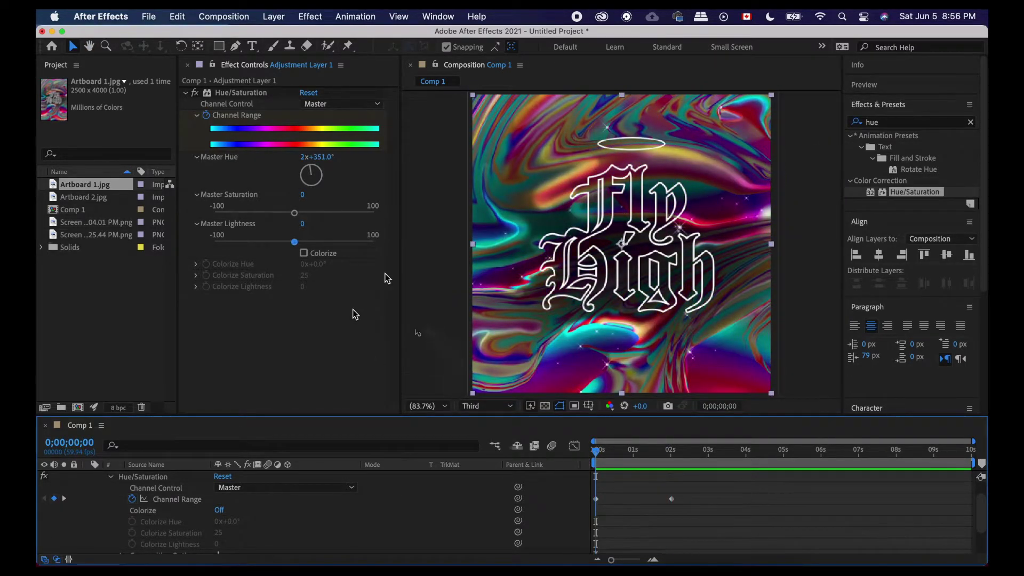
{"action": "left_click", "coordinate": [239, 243]}
{"action": "left_click_drag", "start_coordinate": [596, 451], "coordinate": [431, 454]}
{"action": "left_click", "coordinate": [329, 243]}
{"action": "left_click", "coordinate": [278, 213]}
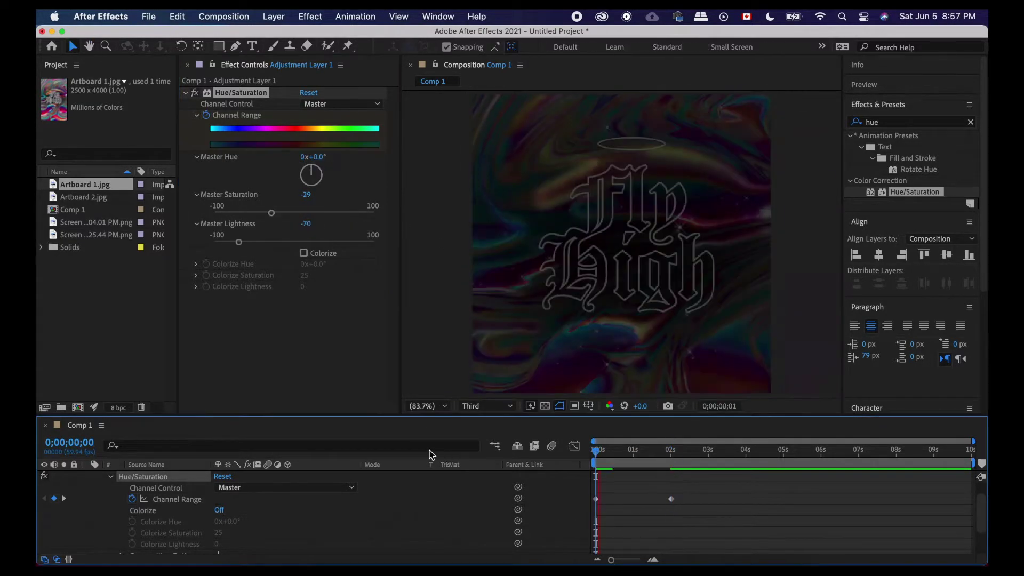
Step: Preview the combined hue, saturation and lightness animation over its two keyframes
{"action": "key", "text": "space"}
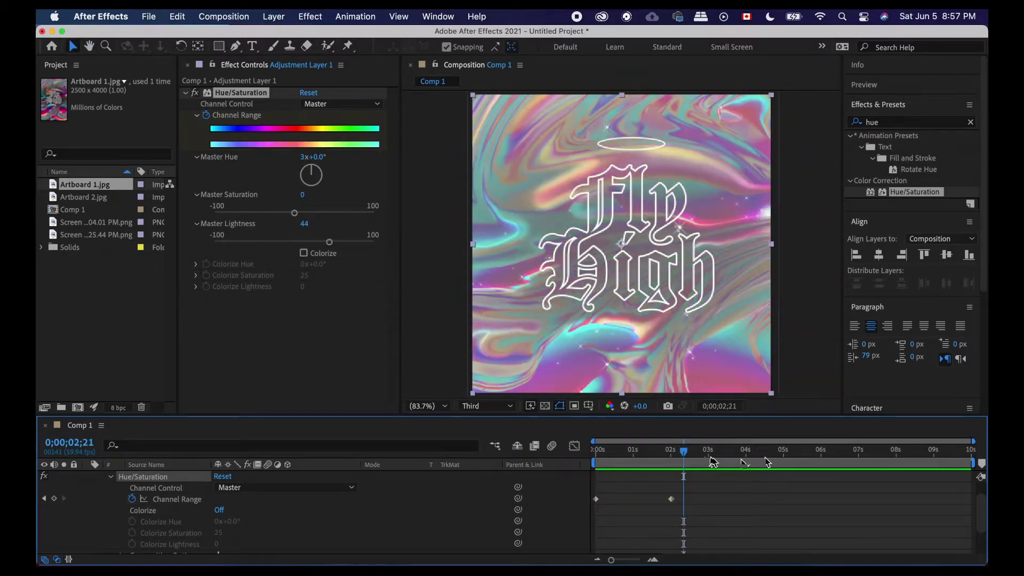
{"action": "key", "text": "space"}
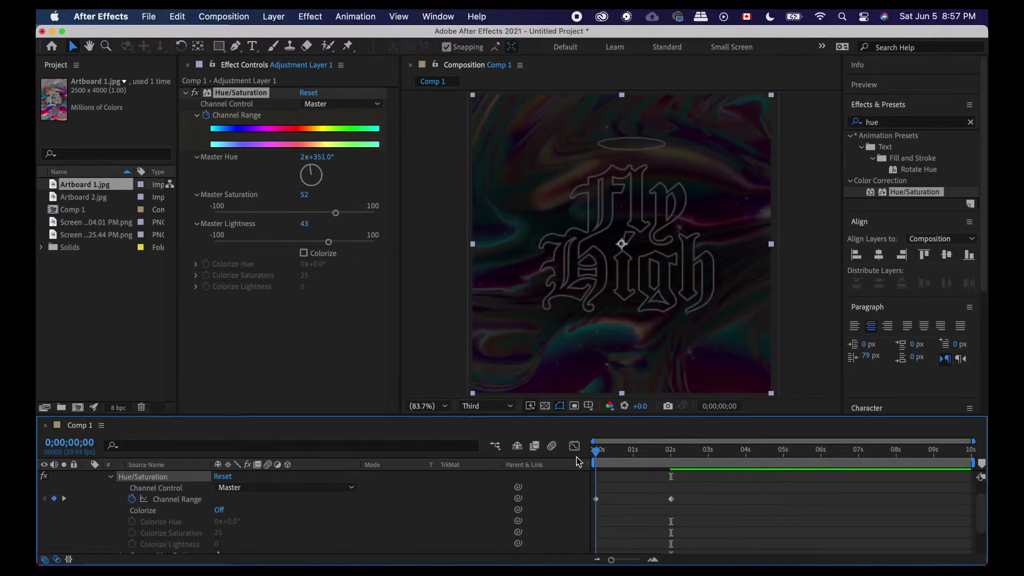
{"action": "key", "text": "space"}
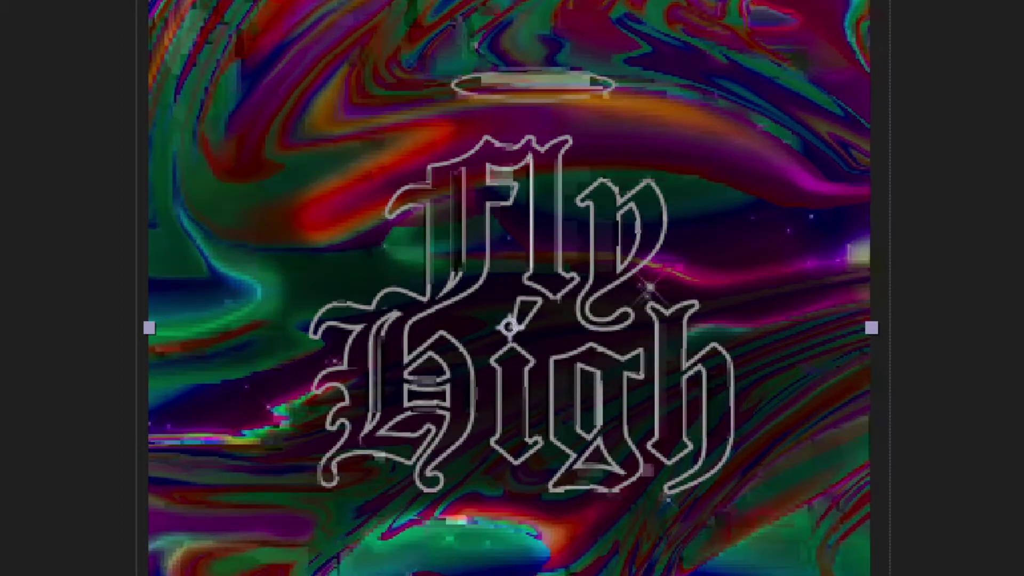
{"action": "key", "text": "space"}
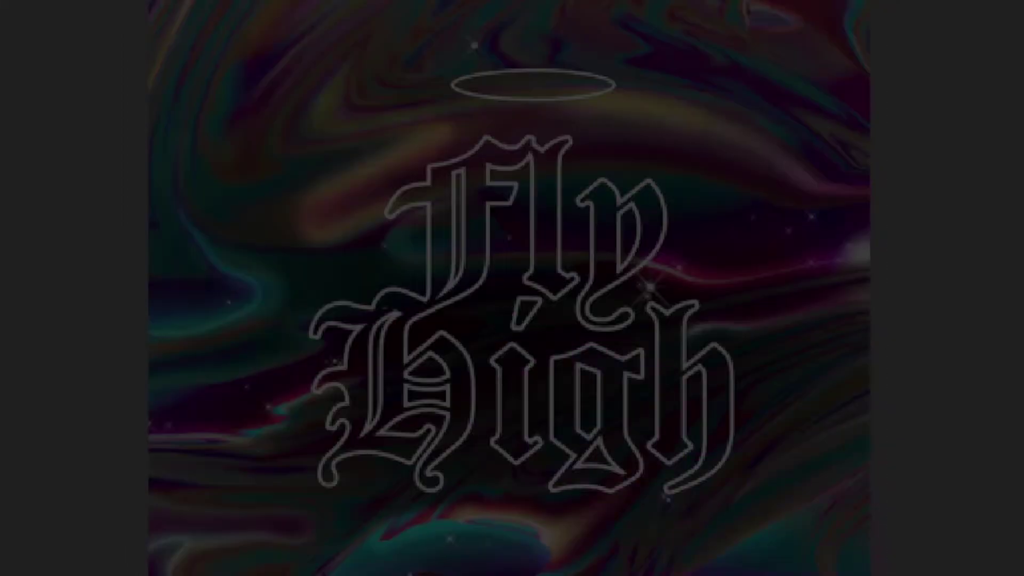
{"action": "key", "text": "space"}
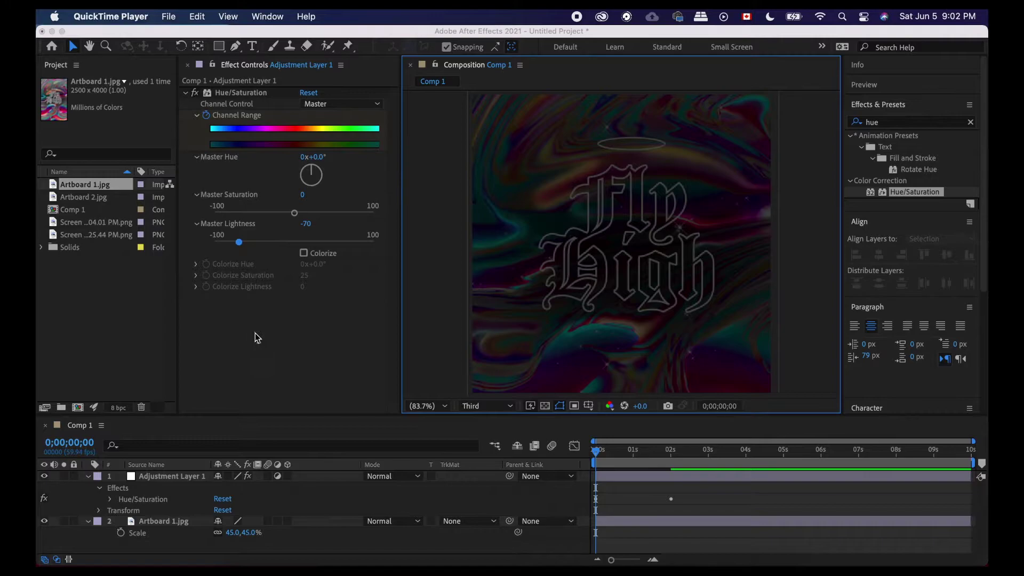
Step: Toggle the adjustment layer's visibility to compare the artwork, then delete its Hue/Saturation effect
{"action": "left_click", "coordinate": [283, 372]}
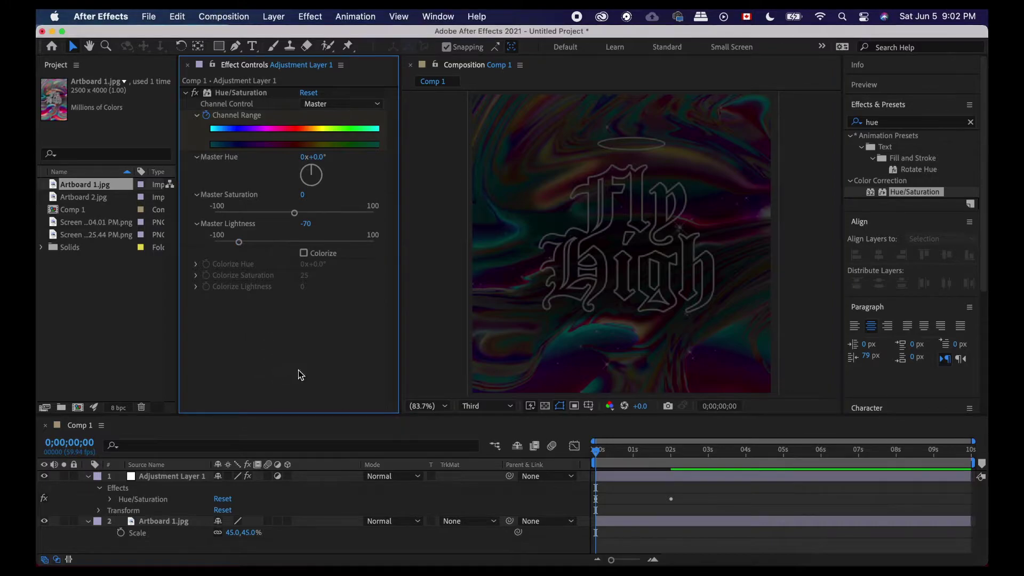
{"action": "left_click", "coordinate": [632, 481]}
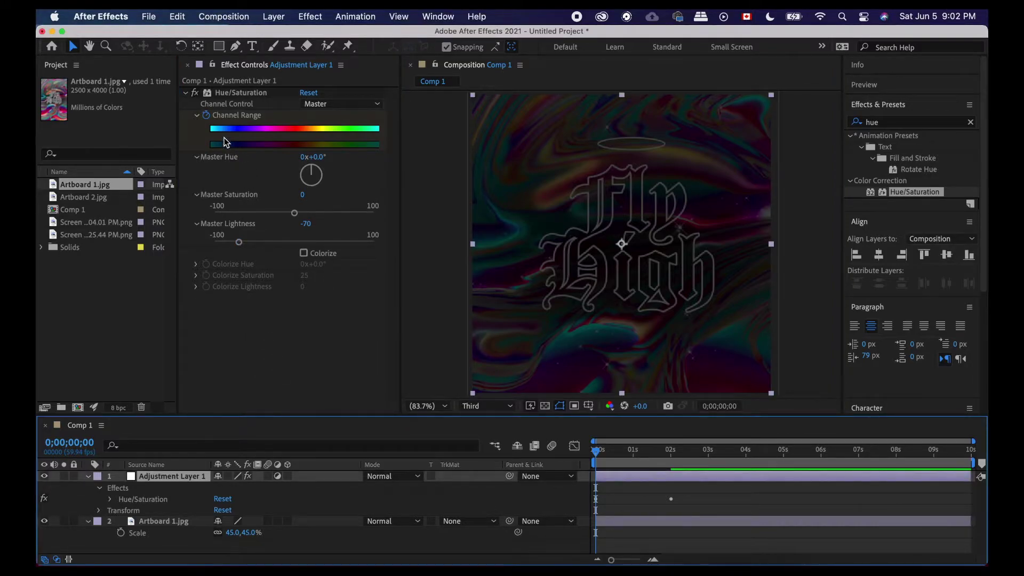
{"action": "left_click", "coordinate": [44, 477]}
{"action": "left_click", "coordinate": [45, 476]}
{"action": "left_click", "coordinate": [240, 104]}
{"action": "left_click", "coordinate": [240, 96]}
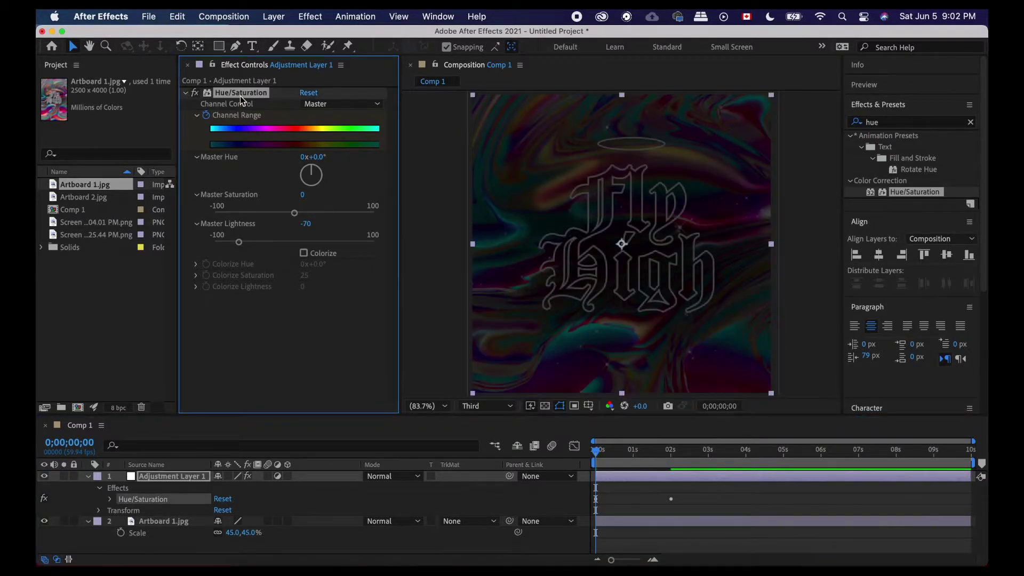
{"action": "key", "text": "Delete"}
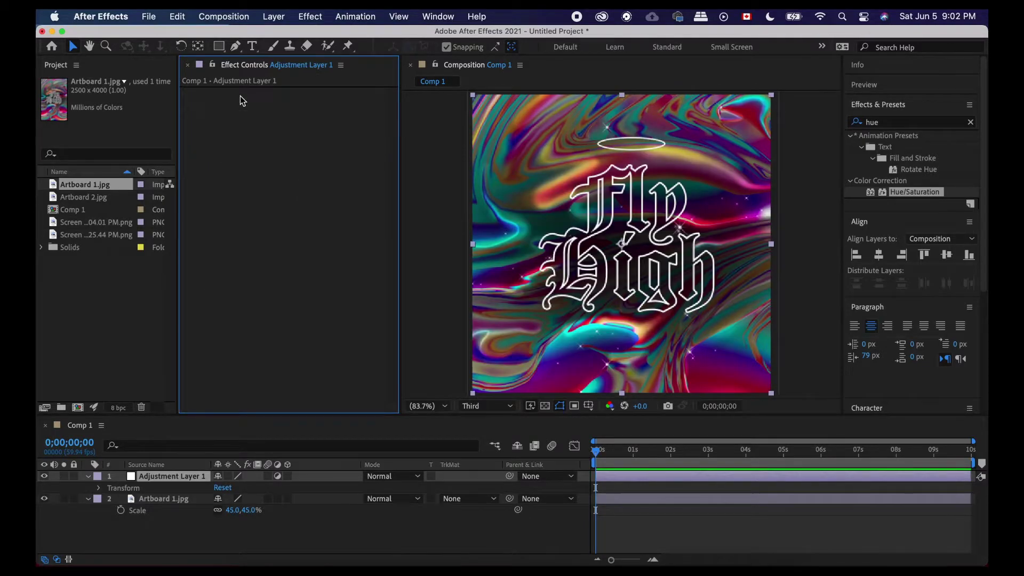
Step: Search the effects for "displ" and apply Displacement Map to Adjustment Layer 1
{"action": "left_click", "coordinate": [969, 122]}
{"action": "left_click", "coordinate": [956, 123]}
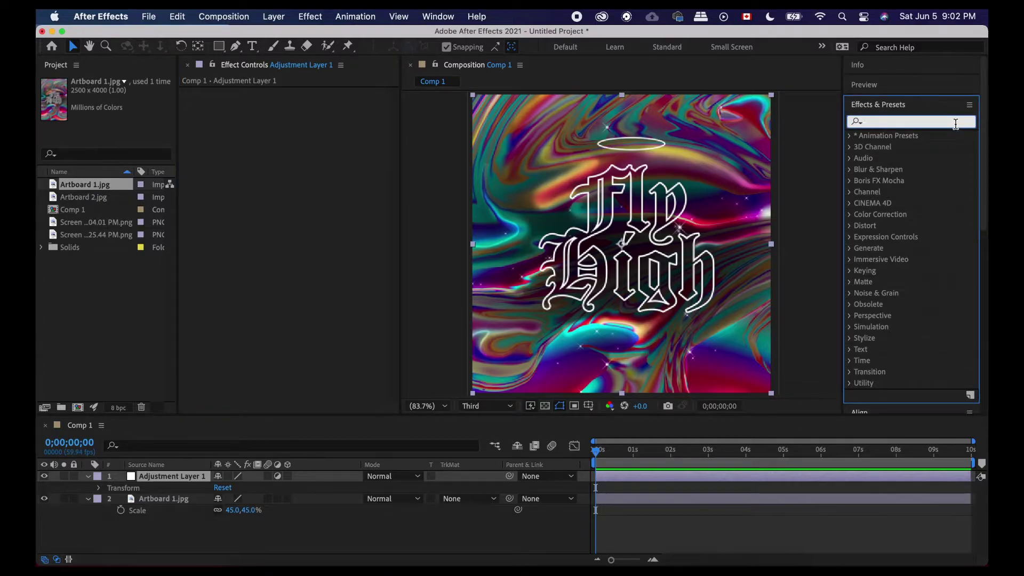
{"action": "type", "text": "displ"}
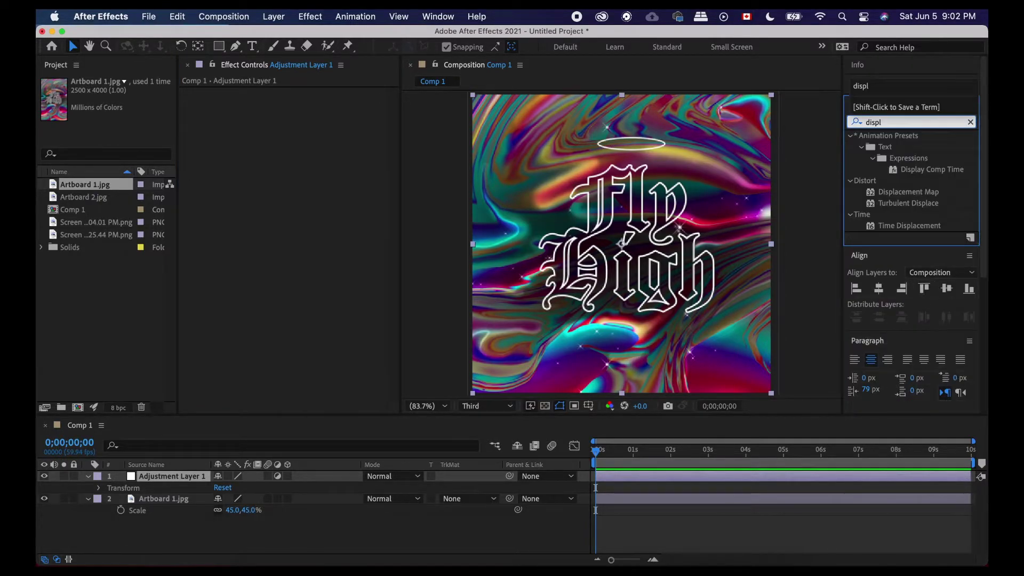
{"action": "left_click", "coordinate": [921, 194]}
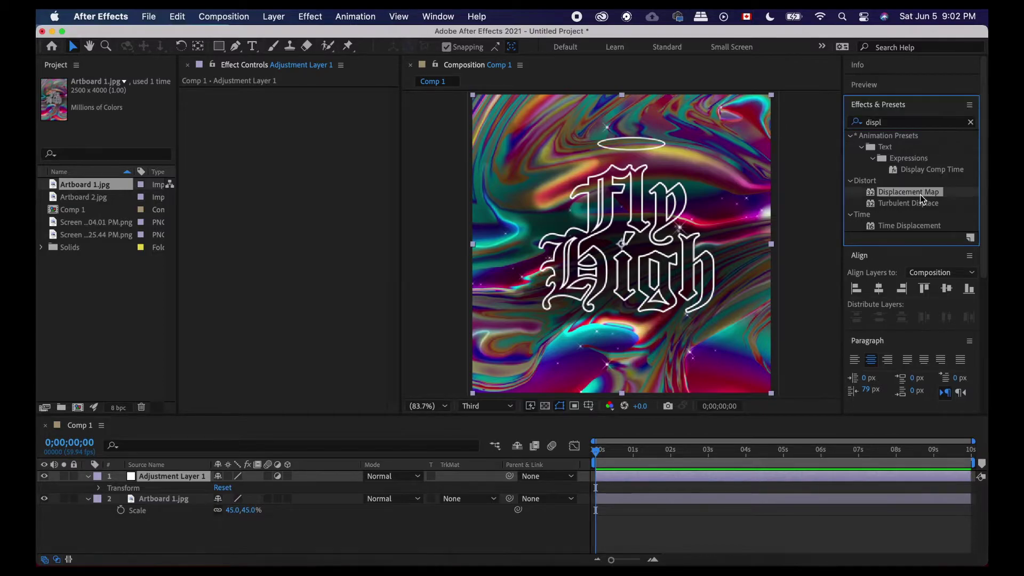
{"action": "left_click_drag", "start_coordinate": [920, 194], "coordinate": [744, 475]}
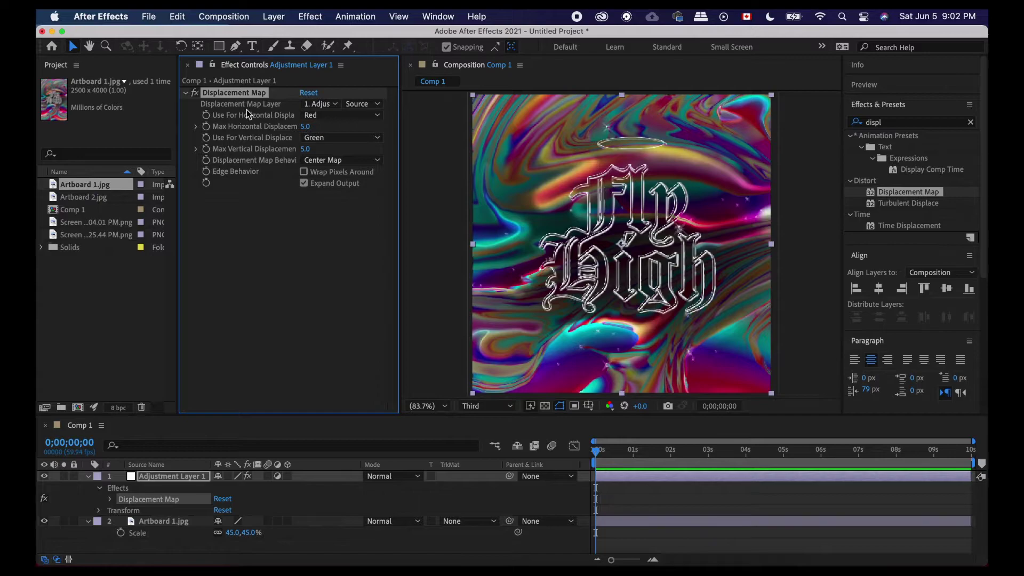
Step: Set the Displacement Map's Max Horizontal Displacement and Max Vertical Displacement to 0
{"action": "left_click", "coordinate": [306, 126]}
{"action": "type", "text": "0"}
{"action": "left_click", "coordinate": [307, 150]}
{"action": "left_click", "coordinate": [325, 228]}
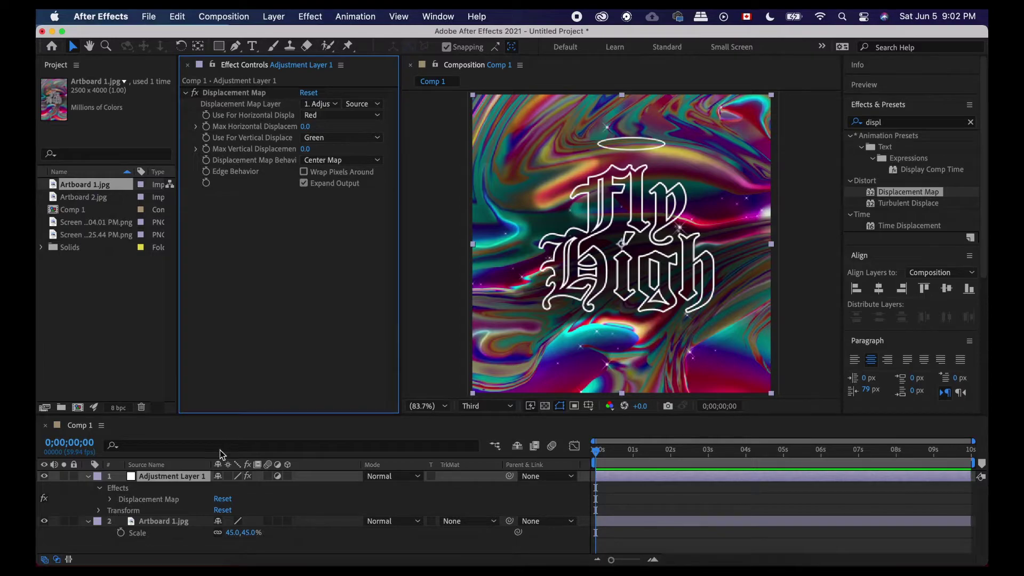
Step: Start keyframing Max Horizontal and Max Vertical Displacement at 0;00;00;00, reveal them in the timeline, and move to 0;00;02;03
{"action": "left_click", "coordinate": [206, 129]}
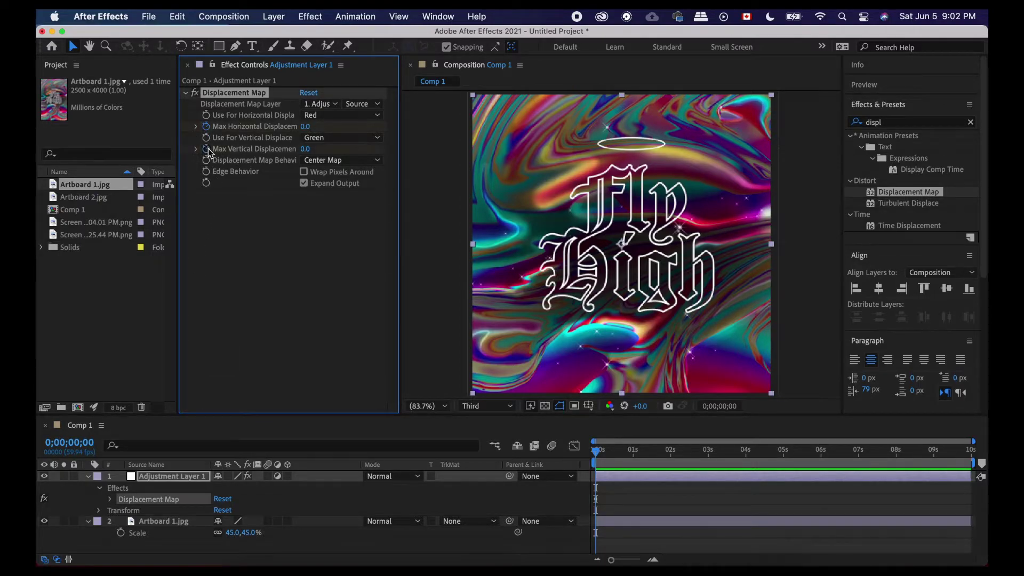
{"action": "left_click", "coordinate": [206, 149]}
{"action": "left_click", "coordinate": [109, 500]}
{"action": "scroll", "coordinate": [114, 506], "scroll_direction": "down", "scroll_amount": 1}
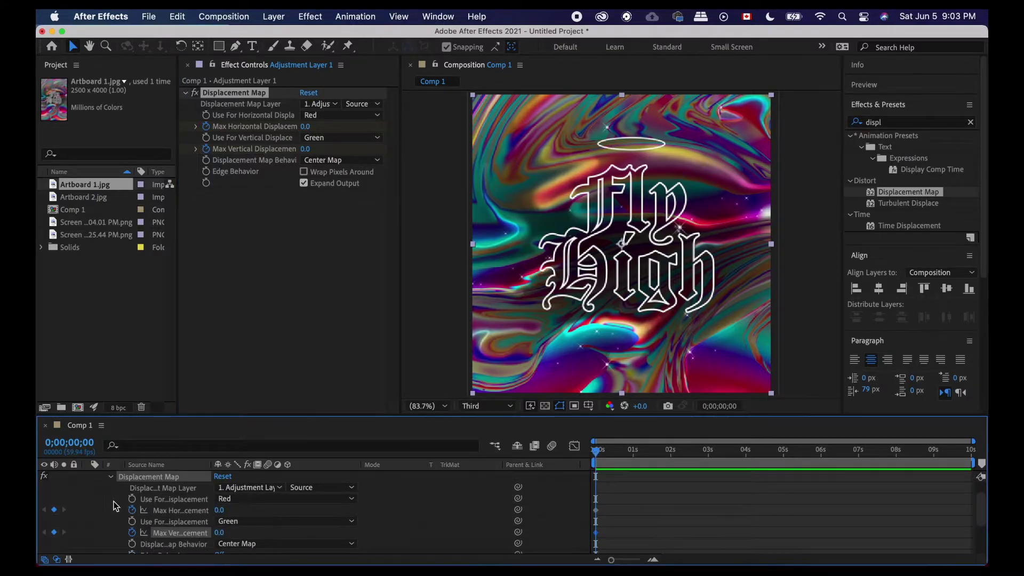
{"action": "left_click_drag", "start_coordinate": [598, 454], "coordinate": [675, 463]}
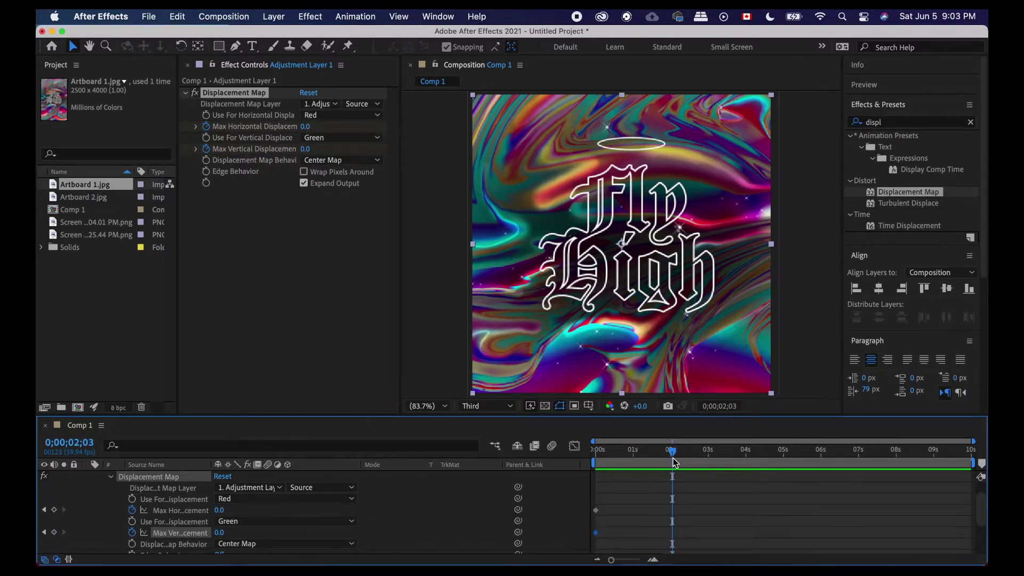
Step: Try a Max Horizontal Displacement of 471 at 0;00;02;03 and undo it
{"action": "left_click", "coordinate": [306, 128]}
{"action": "left_click_drag", "start_coordinate": [306, 127], "coordinate": [631, 140]}
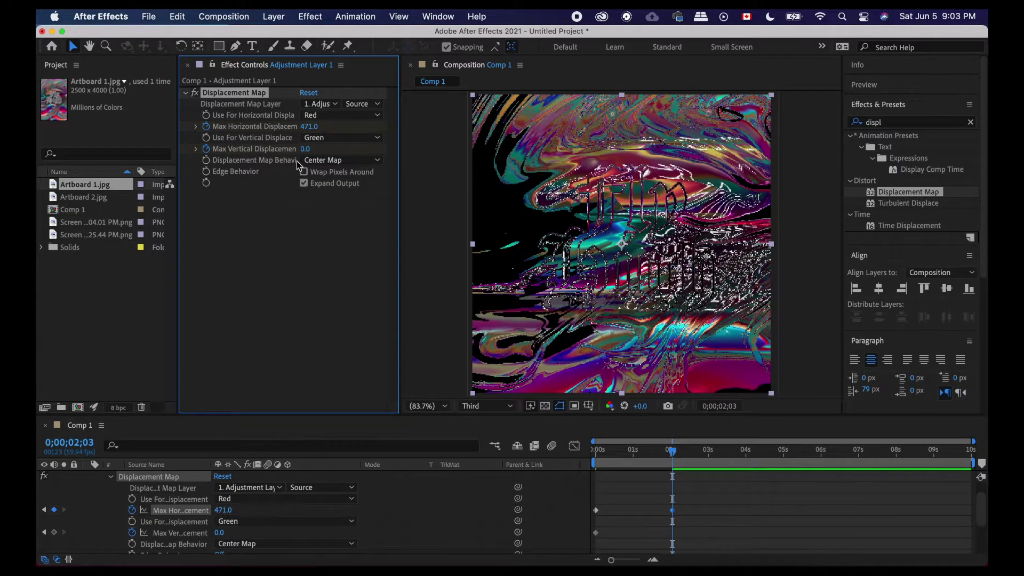
{"action": "key", "text": "super+z"}
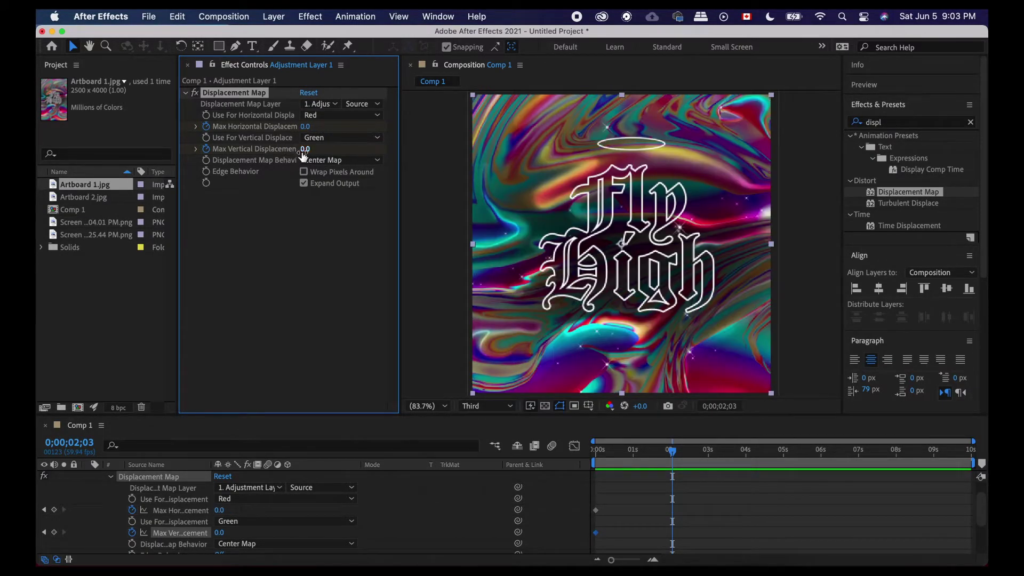
Step: Try Max Vertical Displacement values of -413 and -41 at 0;00;02;03
{"action": "left_click_drag", "start_coordinate": [304, 148], "coordinate": [57, 141]}
{"action": "left_click", "coordinate": [311, 149]}
{"action": "type", "text": "-450"}
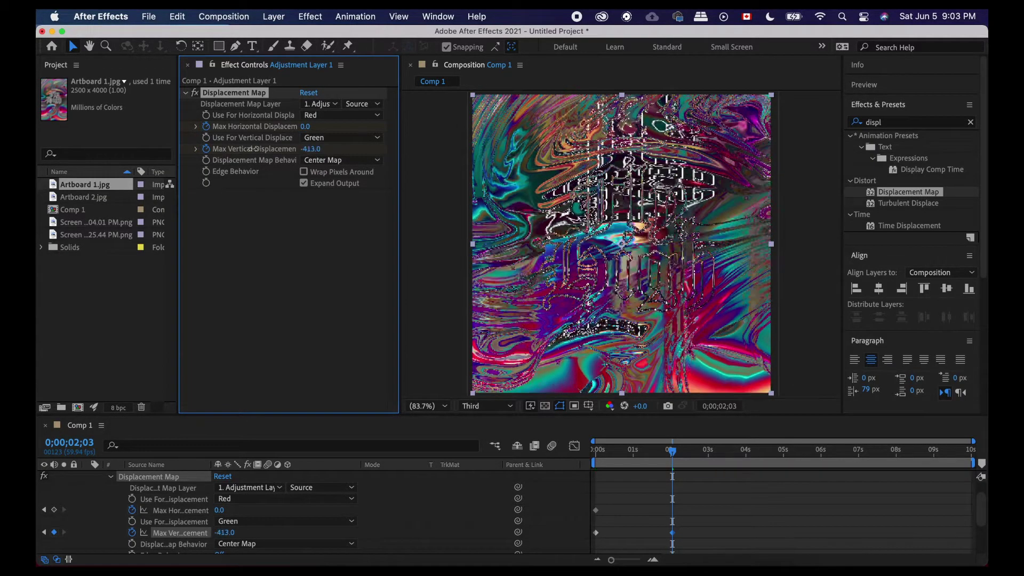
{"action": "key", "text": "Return"}
{"action": "left_click_drag", "start_coordinate": [310, 149], "coordinate": [517, 142]}
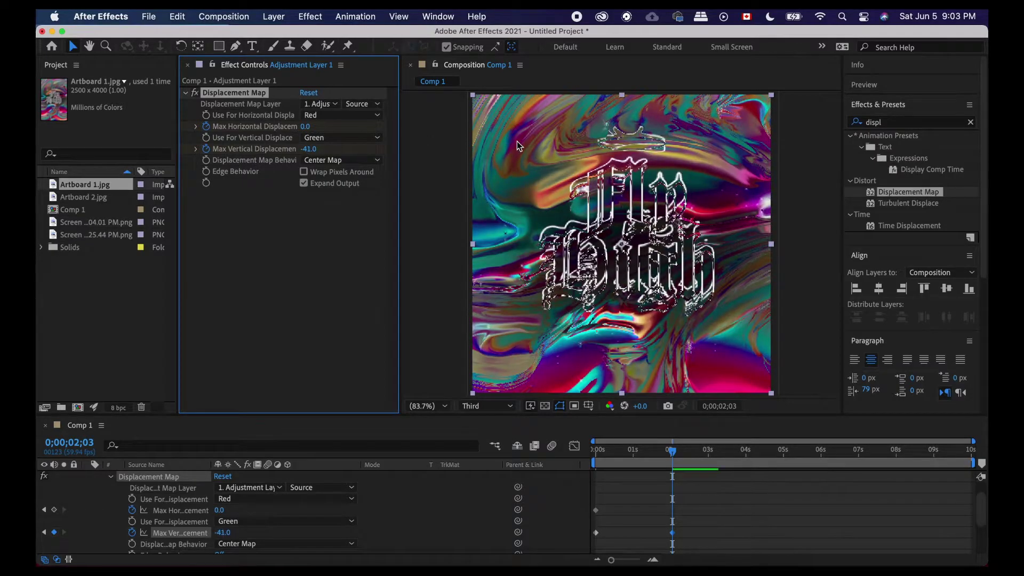
{"action": "left_click_drag", "start_coordinate": [315, 152], "coordinate": [566, 141]}
{"action": "key", "text": "super+z"}
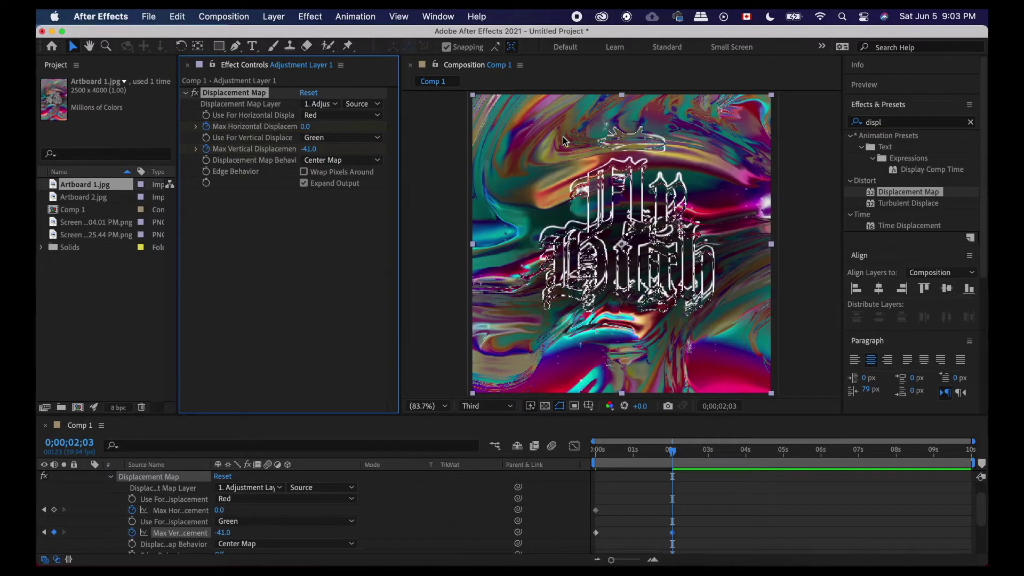
Step: At 0;00;02;03, set Max Vertical Displacement to -201 and Max Horizontal Displacement to -222
{"action": "left_click_drag", "start_coordinate": [312, 148], "coordinate": [386, 119]}
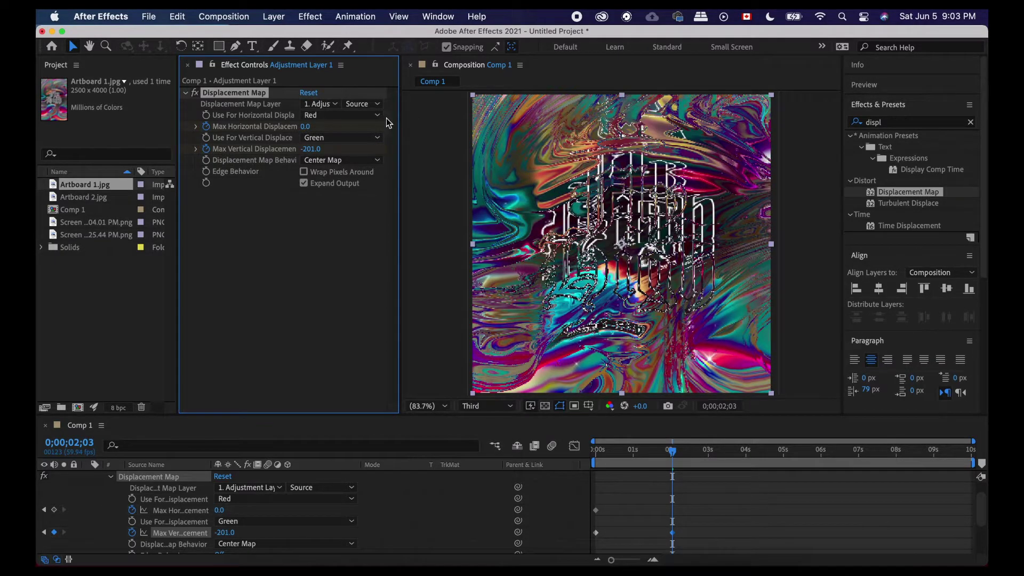
{"action": "left_click_drag", "start_coordinate": [306, 126], "coordinate": [224, 125]}
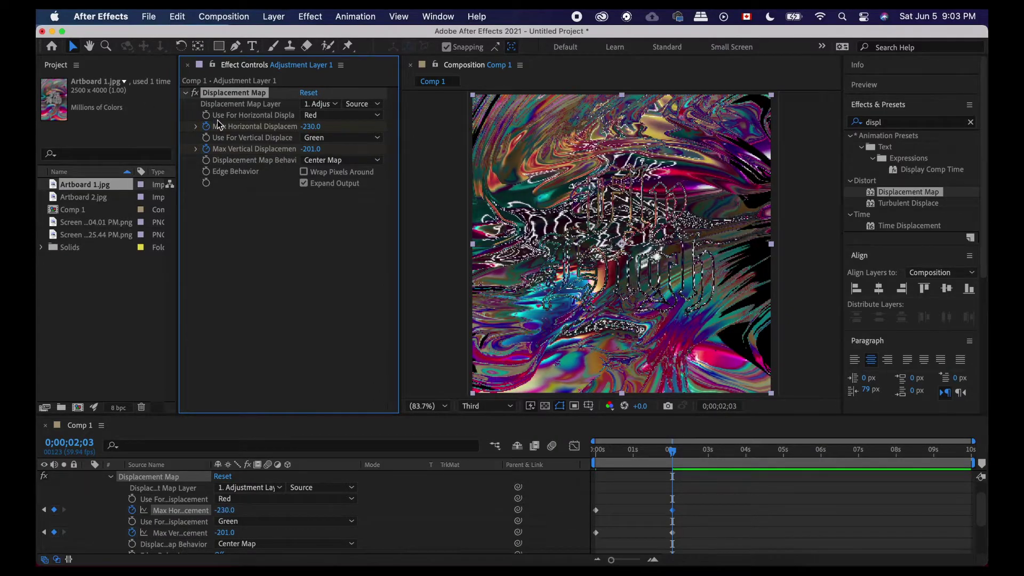
{"action": "left_click_drag", "start_coordinate": [307, 128], "coordinate": [291, 105]}
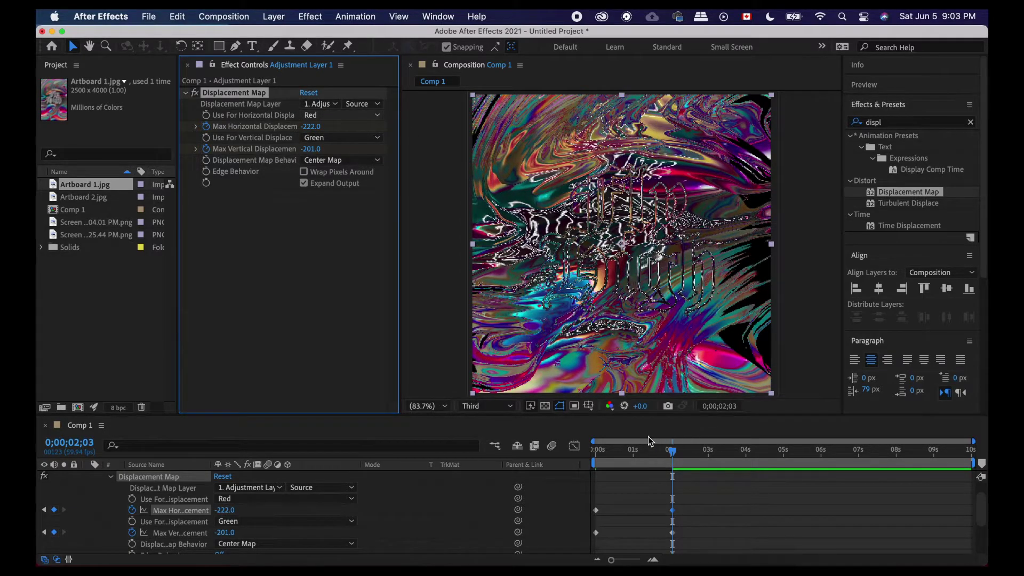
Step: Preview the displacement animation from the start and stop playback at 0;00;03;10
{"action": "left_click_drag", "start_coordinate": [671, 451], "coordinate": [483, 450]}
{"action": "key", "text": "space"}
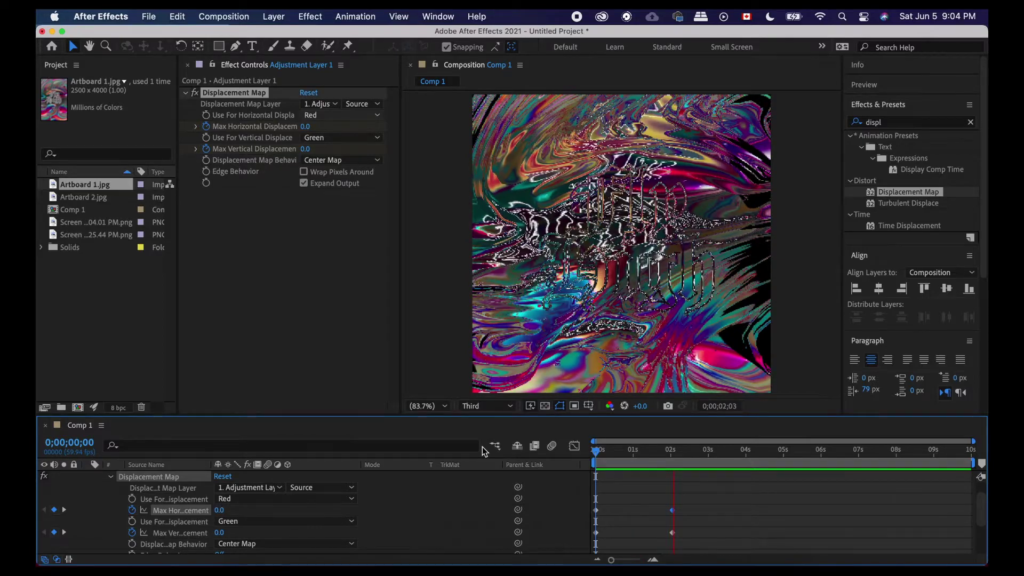
{"action": "key", "text": "space"}
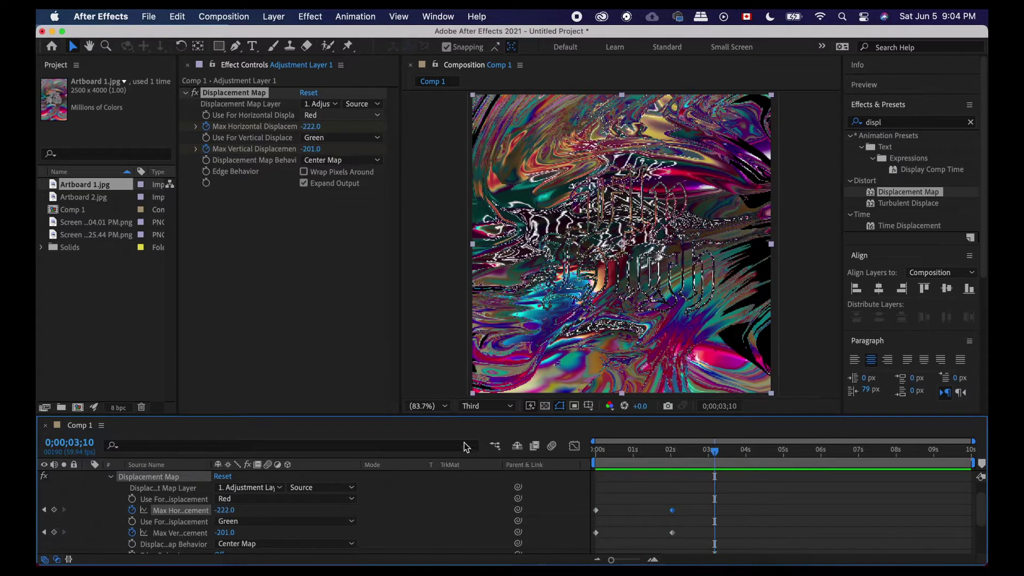
Step: Set Max Horizontal Displacement and Max Vertical Displacement to 0 at 0;00;03;10 as a third keyframe pair
{"action": "left_click", "coordinate": [313, 127]}
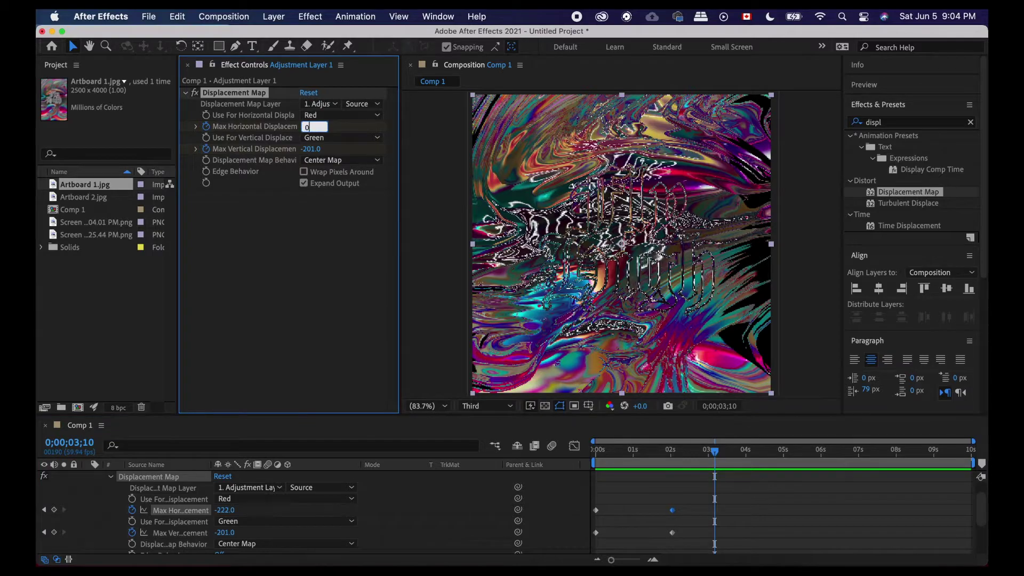
{"action": "type", "text": "0"}
{"action": "key", "text": "Tab"}
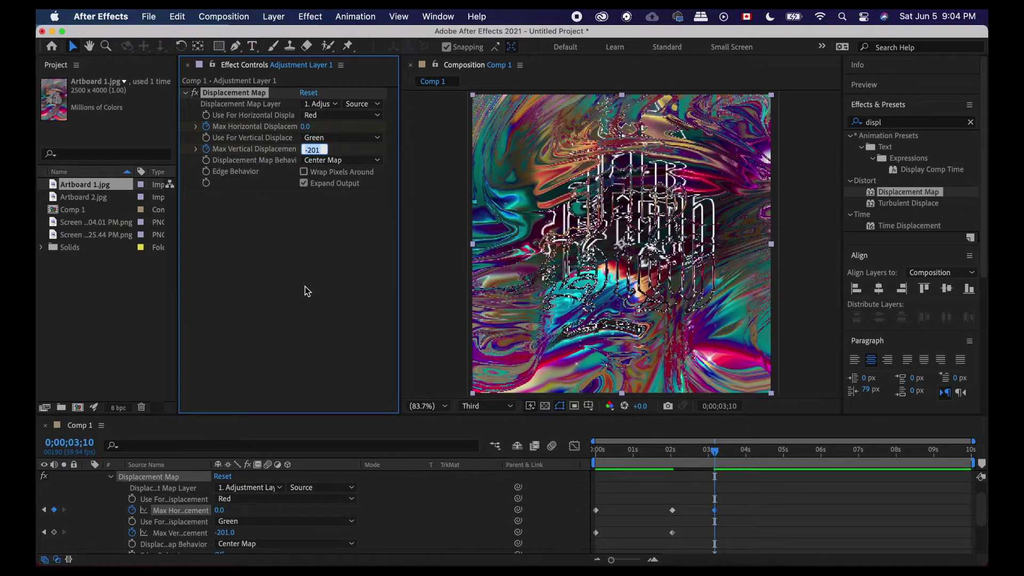
{"action": "type", "text": "0"}
{"action": "key", "text": "Return"}
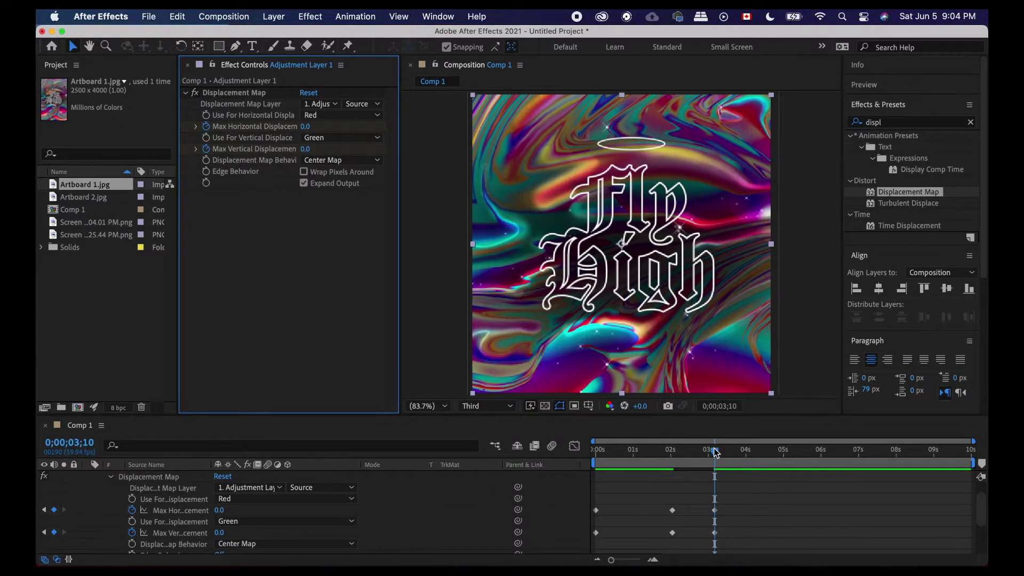
Step: Preview the three-keyframe displacement animation, and move the middle keyframe pair slightly earlier, to about 1.7 seconds
{"action": "mouse_move", "coordinate": [716, 453]}
{"action": "left_mouse_down"}
{"action": "mouse_move", "coordinate": [671, 451]}
{"action": "mouse_move", "coordinate": [715, 444]}
{"action": "left_mouse_up"}
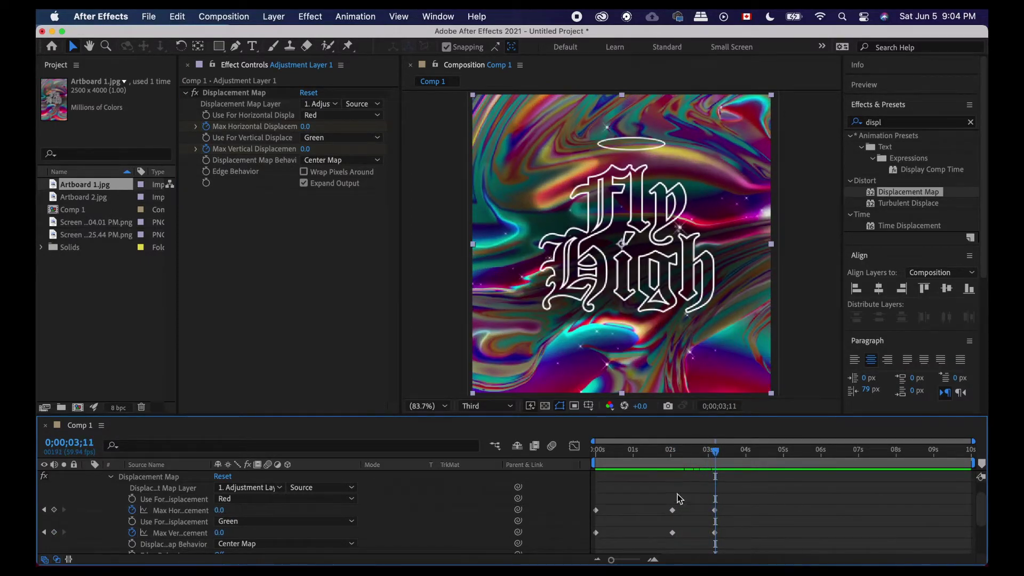
{"action": "left_click_drag", "start_coordinate": [667, 495], "coordinate": [680, 539]}
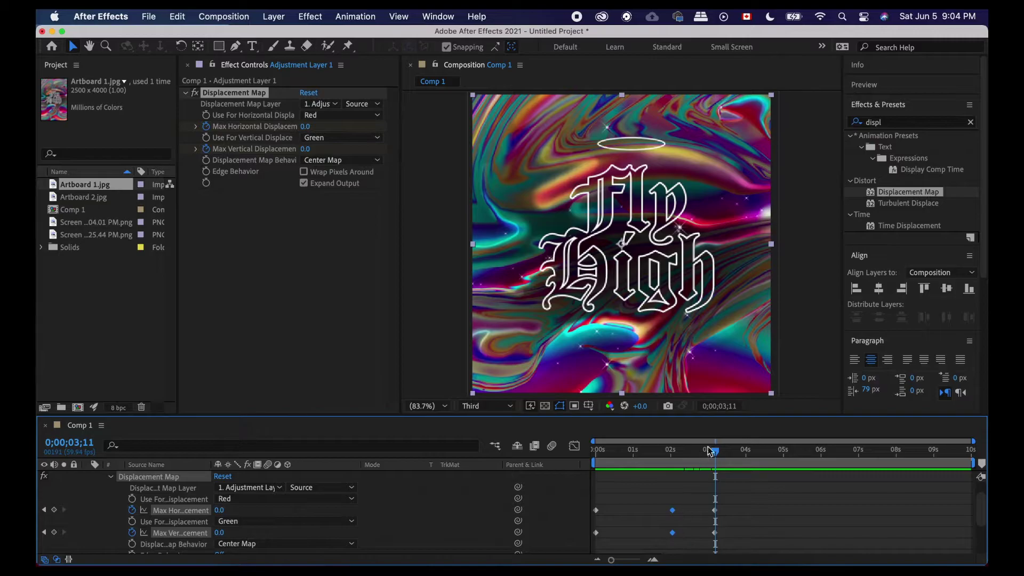
{"action": "left_click_drag", "start_coordinate": [717, 449], "coordinate": [528, 472]}
{"action": "key", "text": "space"}
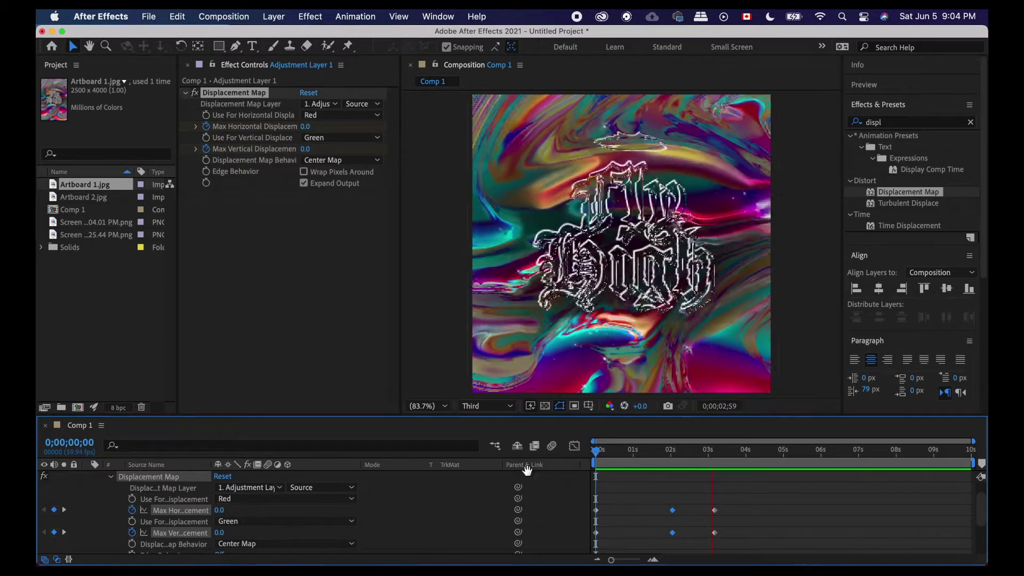
{"action": "key", "text": "space"}
{"action": "left_click_drag", "start_coordinate": [652, 488], "coordinate": [662, 535]}
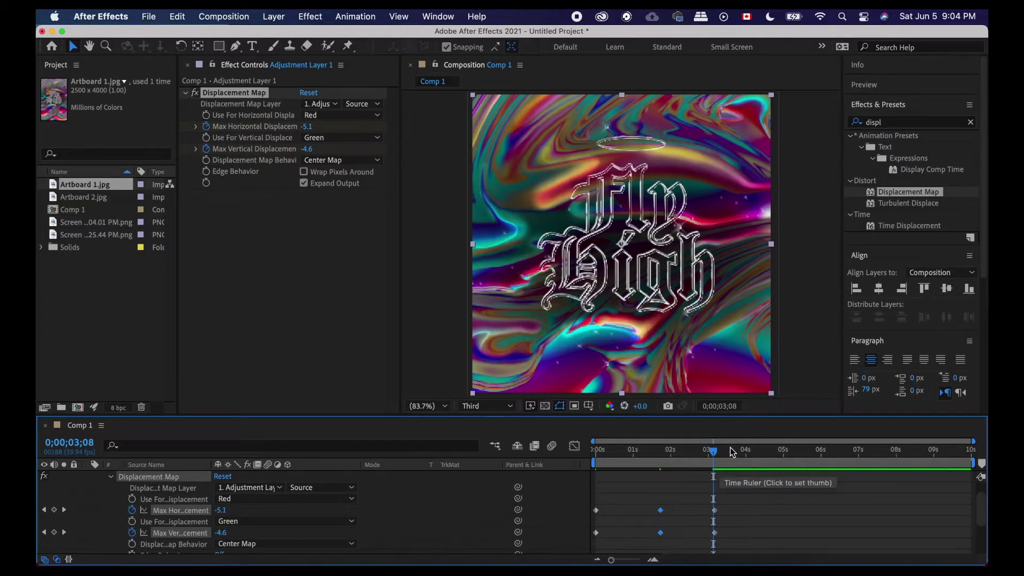
Step: Preview the retimed displacement animation twice from the beginning of the composition
{"action": "key", "text": "Home"}
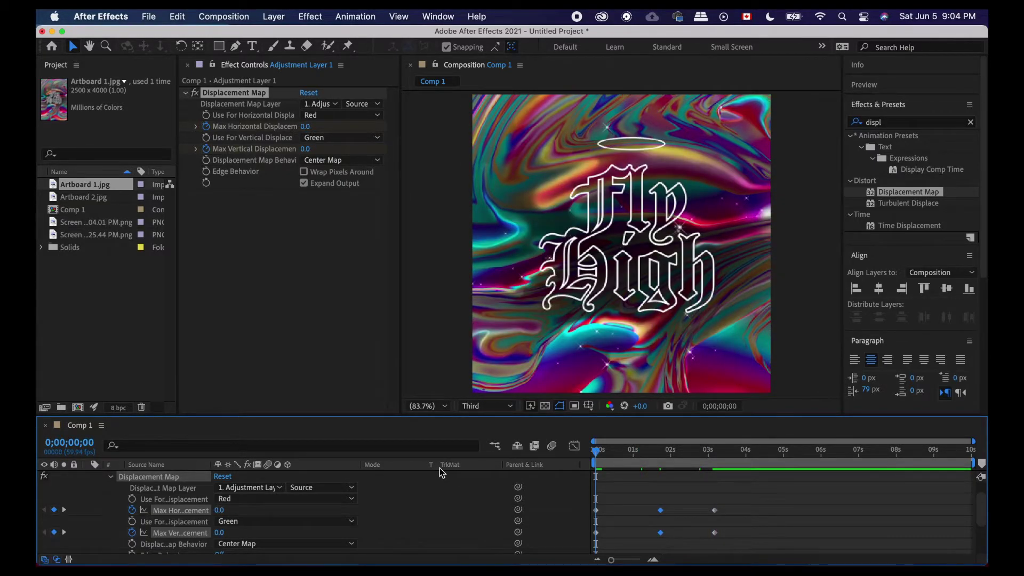
{"action": "key", "text": "space"}
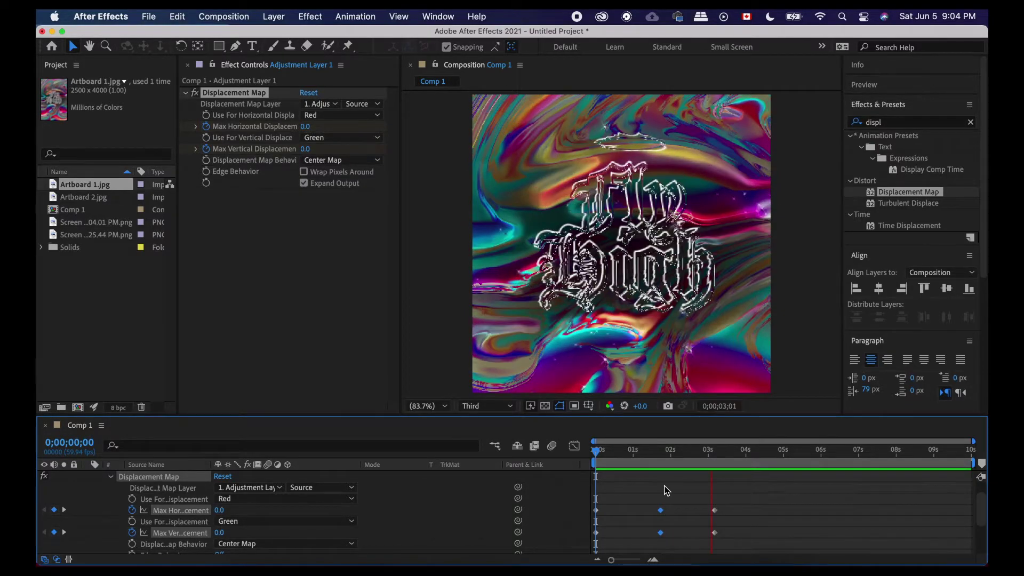
{"action": "key", "text": "space"}
{"action": "left_click_drag", "start_coordinate": [731, 462], "coordinate": [552, 498]}
{"action": "key", "text": "space"}
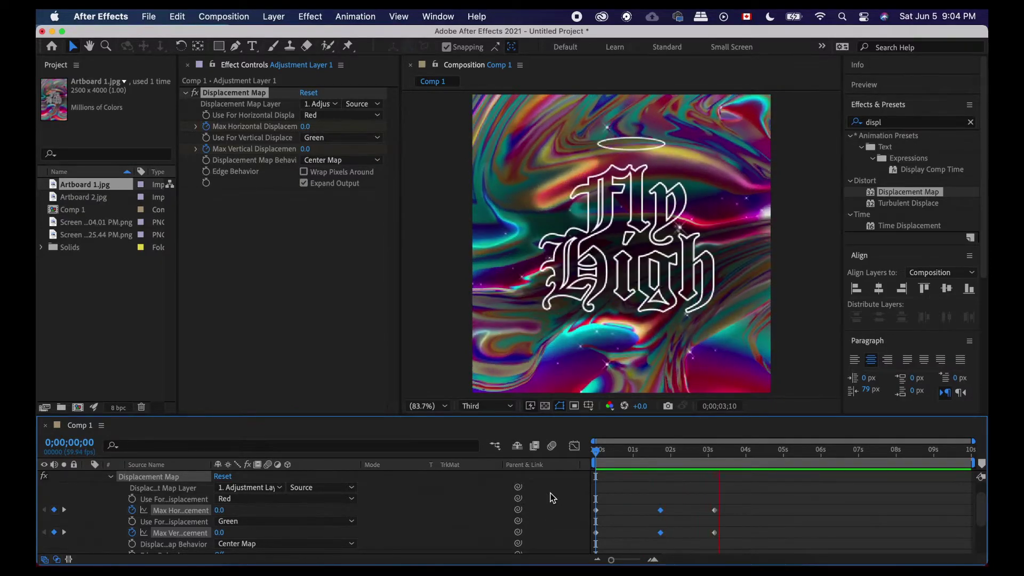
{"action": "key", "text": "space"}
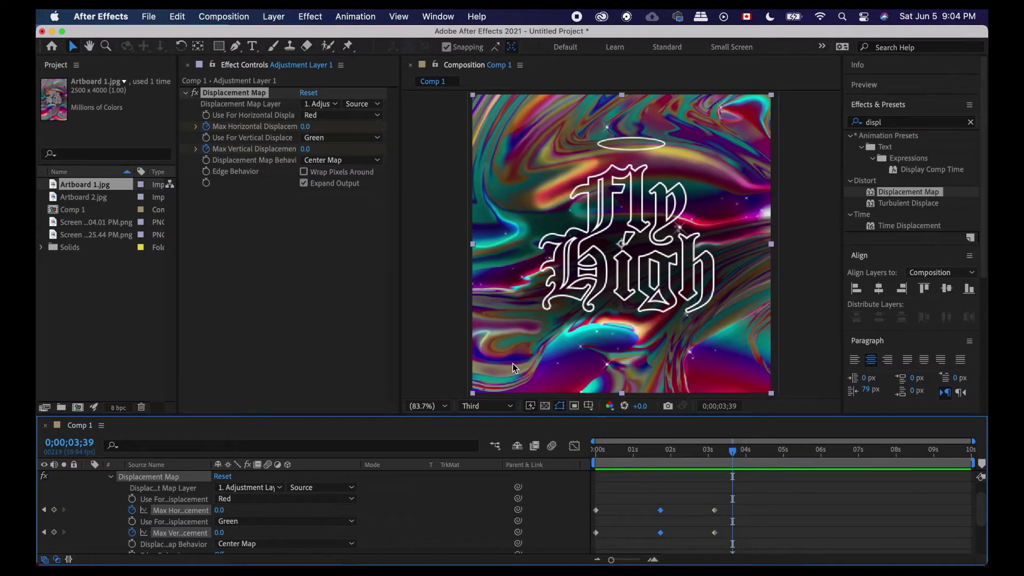
{"action": "left_click", "coordinate": [335, 104]}
{"action": "left_click", "coordinate": [332, 104]}
{"action": "left_click", "coordinate": [368, 107]}
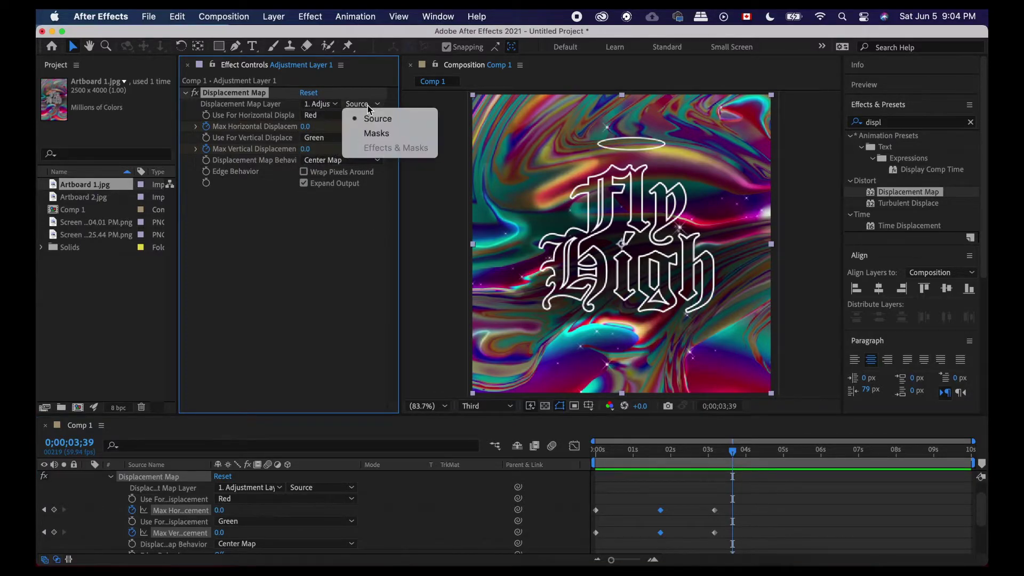
{"action": "left_click", "coordinate": [261, 243]}
{"action": "left_click", "coordinate": [261, 256]}
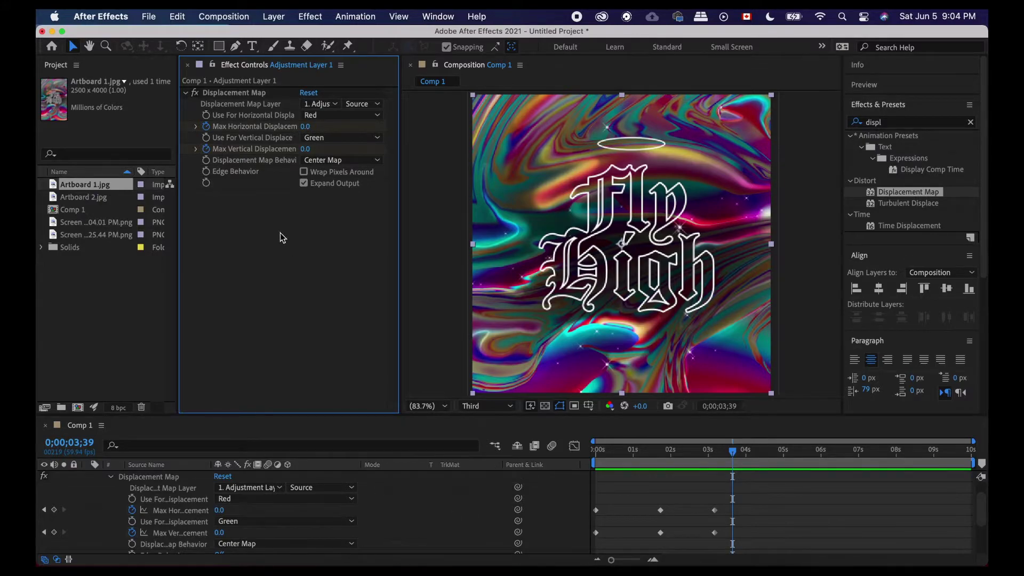
Step: Delete Displacement Map from Adjustment Layer 1, and search the effects for "mercu" to apply CC Mr. Mercury in its place
{"action": "left_click", "coordinate": [252, 94]}
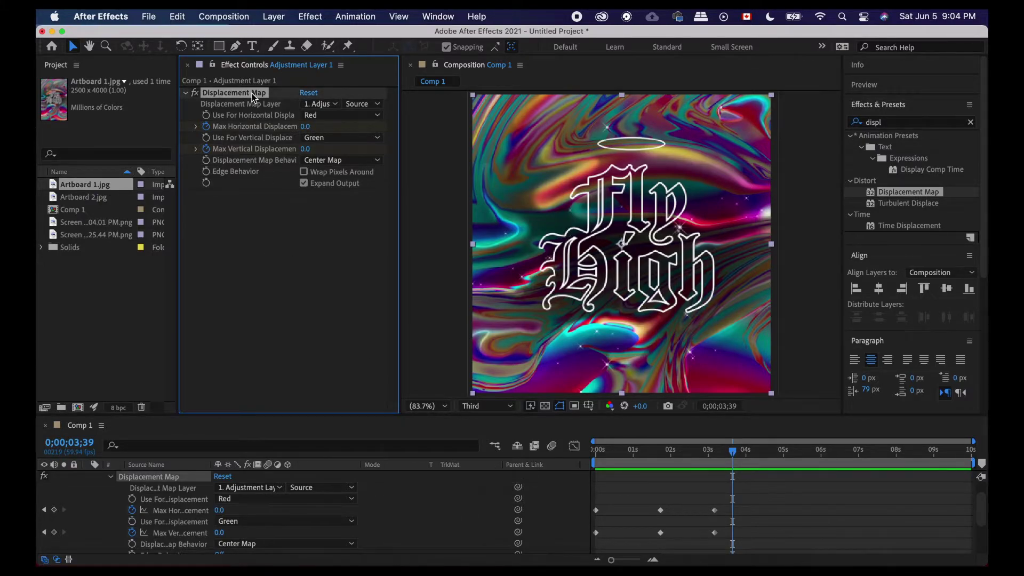
{"action": "key", "text": "Delete"}
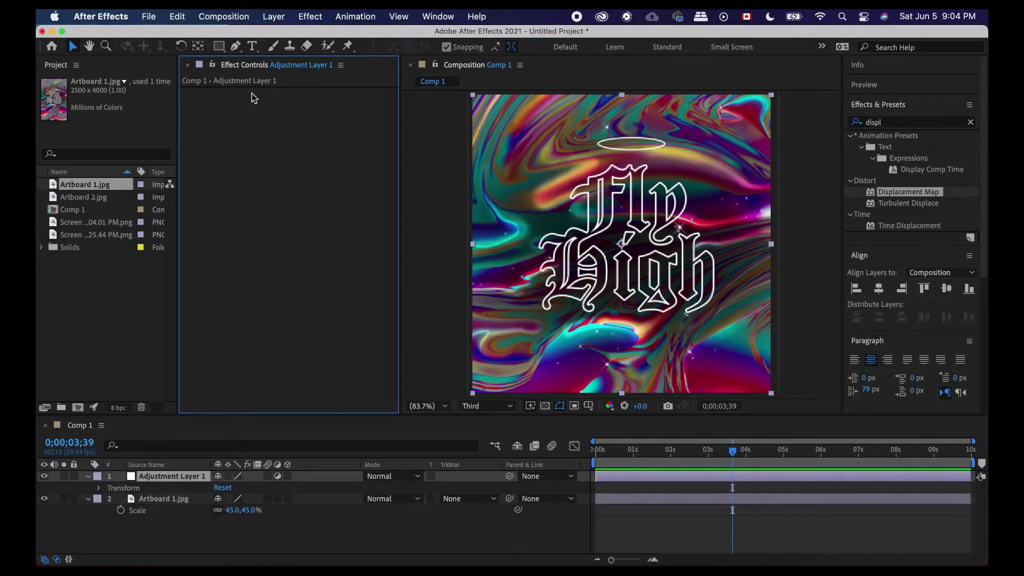
{"action": "left_click", "coordinate": [917, 126]}
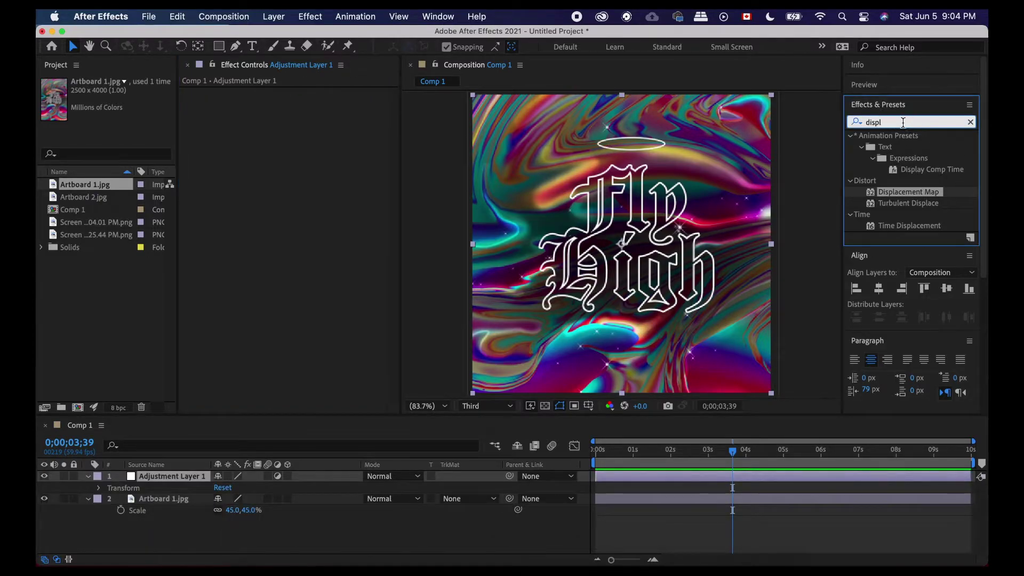
{"action": "type", "text": "mer"}
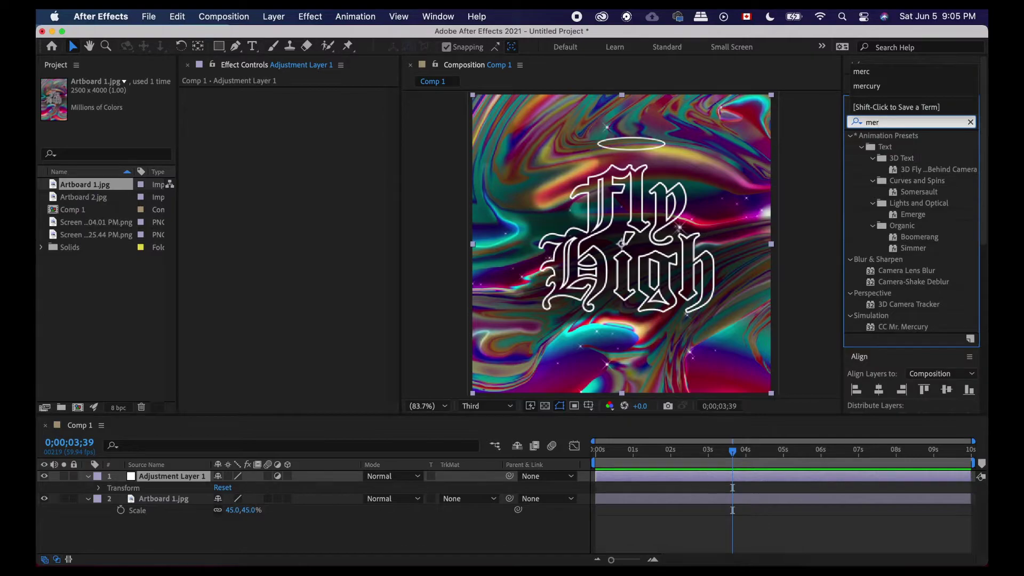
{"action": "type", "text": "cu"}
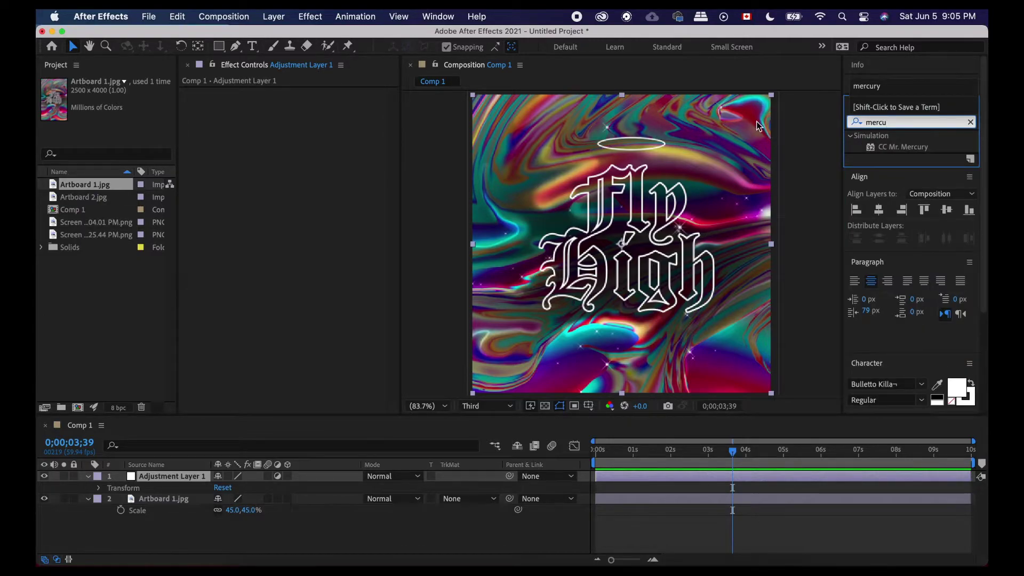
{"action": "left_click_drag", "start_coordinate": [910, 152], "coordinate": [652, 554]}
{"action": "mouse_move", "coordinate": [648, 489]}
{"action": "left_mouse_down"}
{"action": "mouse_move", "coordinate": [647, 475]}
{"action": "mouse_move", "coordinate": [648, 483]}
{"action": "left_mouse_up"}
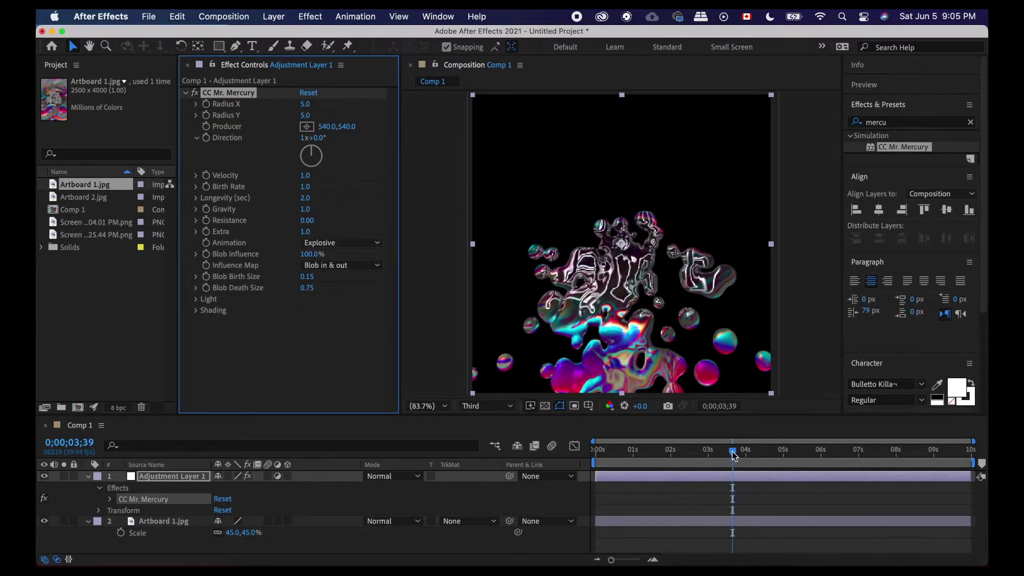
Step: Return to 0;00;00;00 and set the composition's preview resolution to Quarter
{"action": "left_click_drag", "start_coordinate": [733, 453], "coordinate": [545, 450]}
{"action": "left_click", "coordinate": [507, 407]}
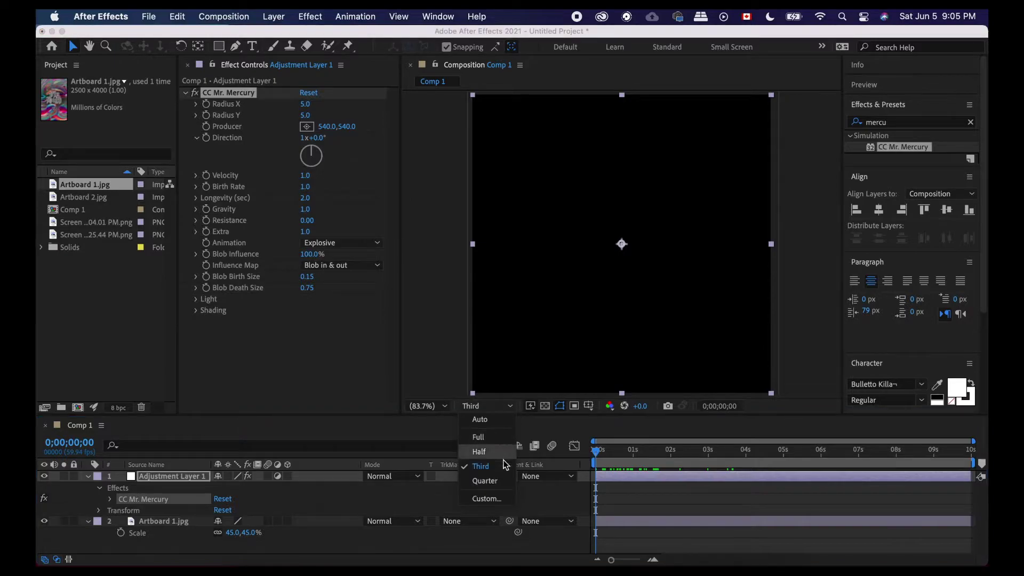
{"action": "left_click", "coordinate": [500, 482]}
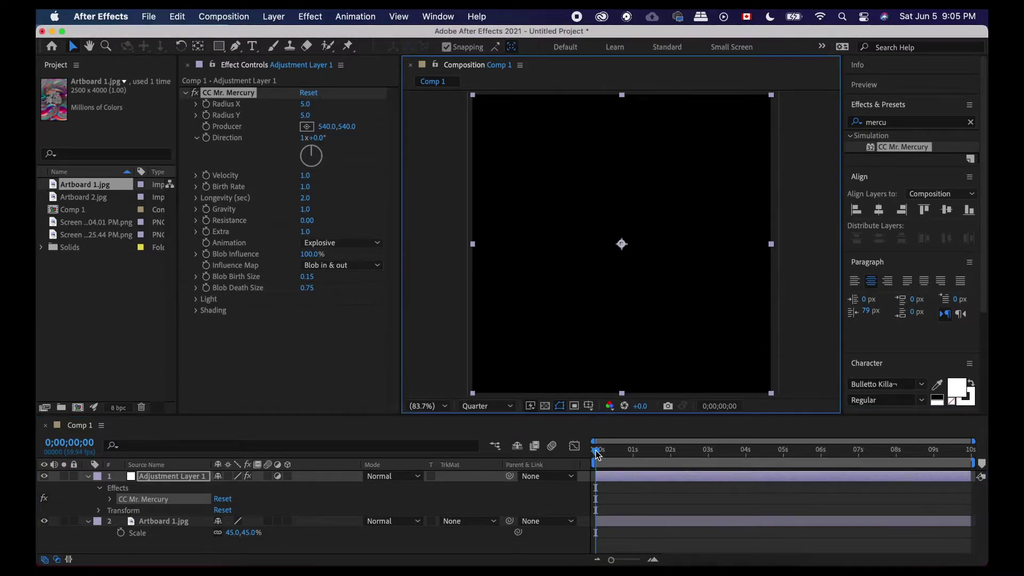
Step: Preview the CC Mr. Mercury animation from the first frame at Quarter resolution and again at Full resolution
{"action": "left_click_drag", "start_coordinate": [596, 453], "coordinate": [425, 450]}
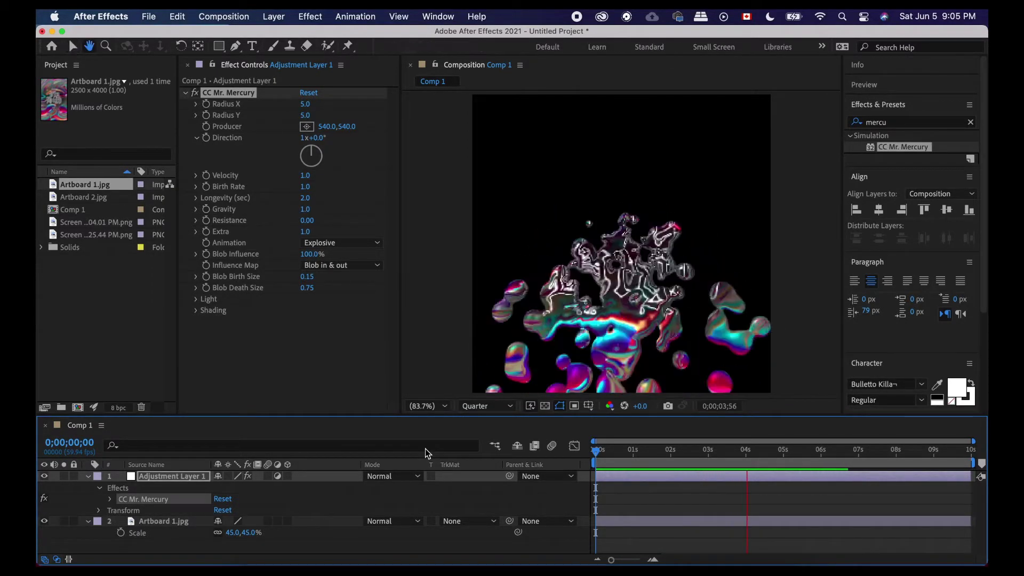
{"action": "key", "text": "space"}
{"action": "left_click", "coordinate": [506, 408]}
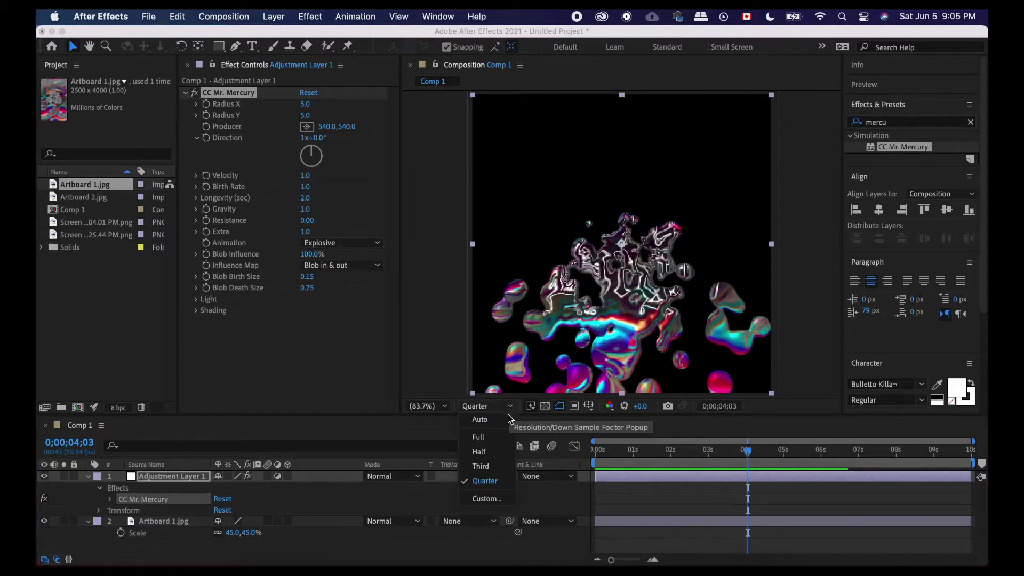
{"action": "left_click", "coordinate": [503, 440]}
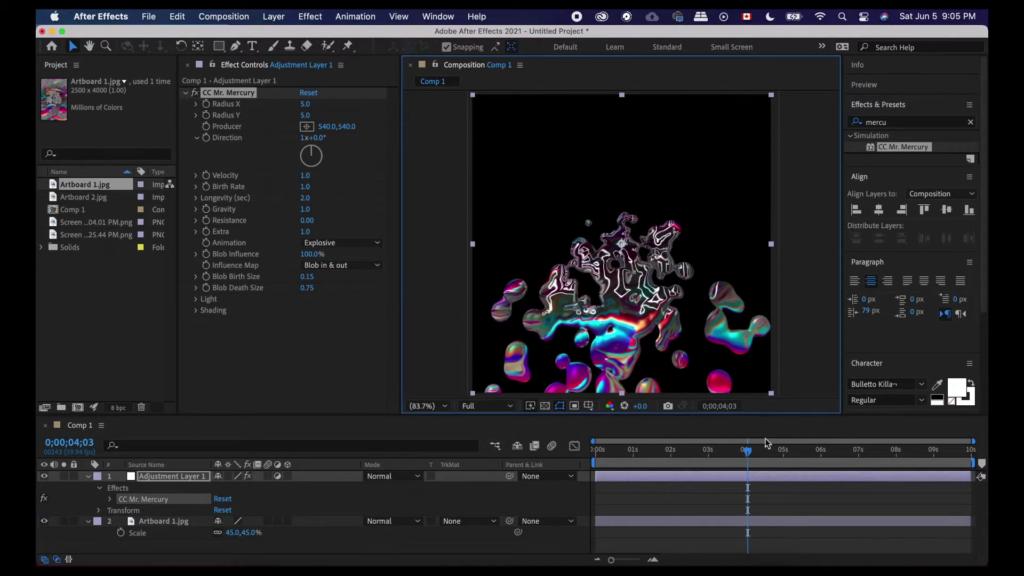
{"action": "left_click_drag", "start_coordinate": [749, 458], "coordinate": [586, 462]}
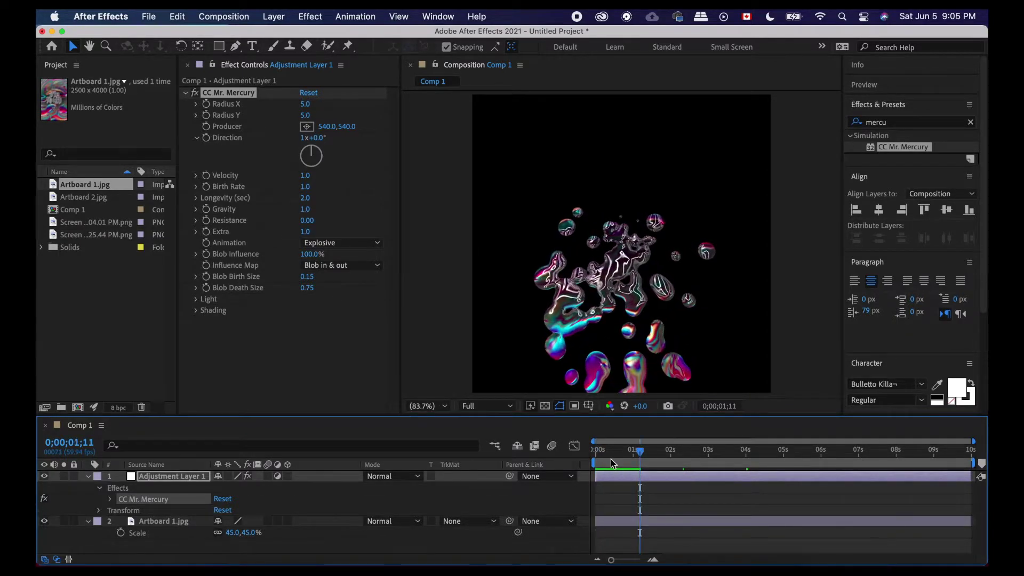
{"action": "key", "text": "space"}
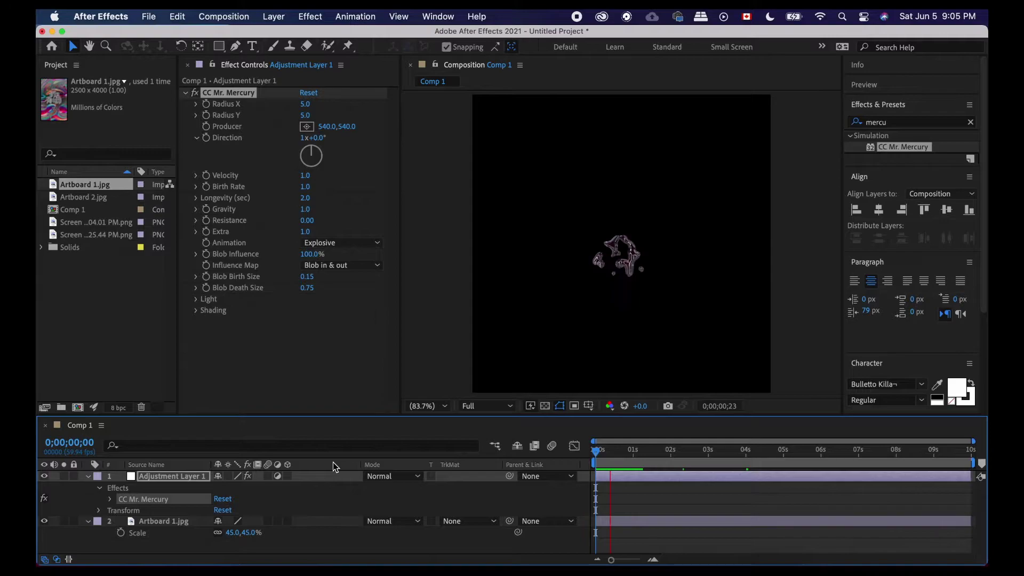
{"action": "key", "text": "space"}
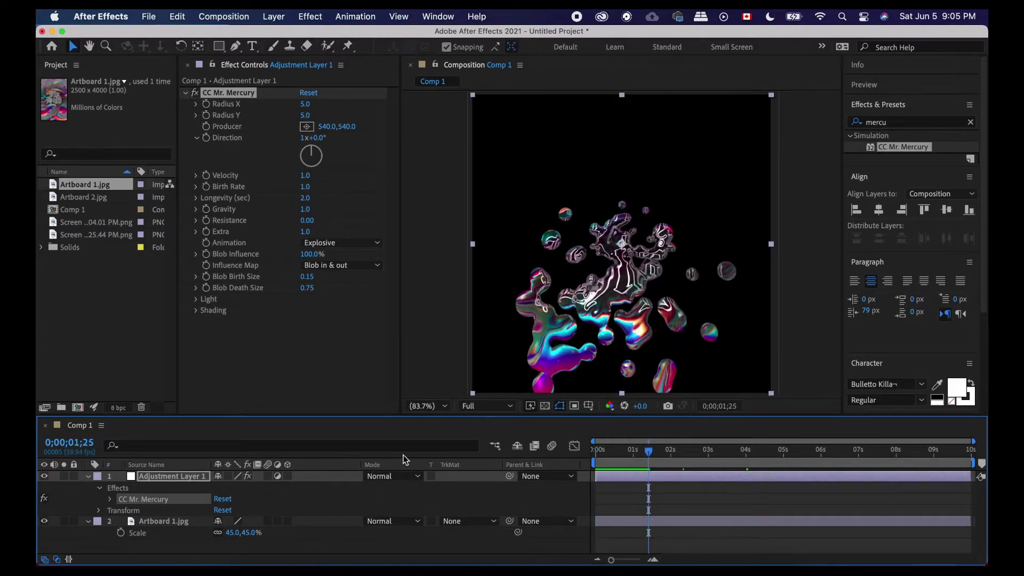
Step: Set the composition's preview resolution to Half and preview the CC Mr. Mercury animation repeatedly from the start
{"action": "left_click", "coordinate": [507, 406]}
{"action": "left_click", "coordinate": [496, 455]}
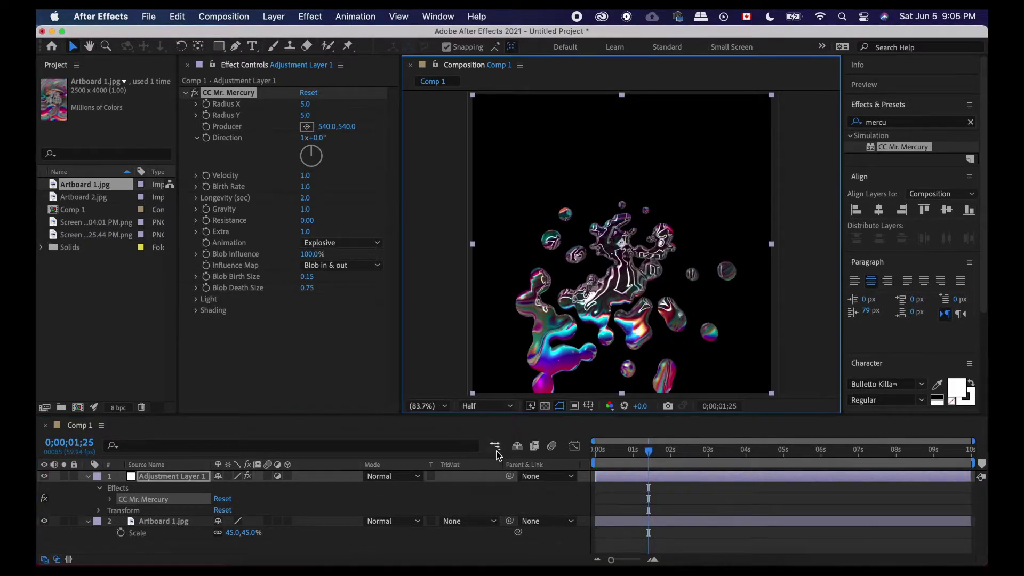
{"action": "left_click", "coordinate": [427, 457]}
{"action": "key", "text": "space"}
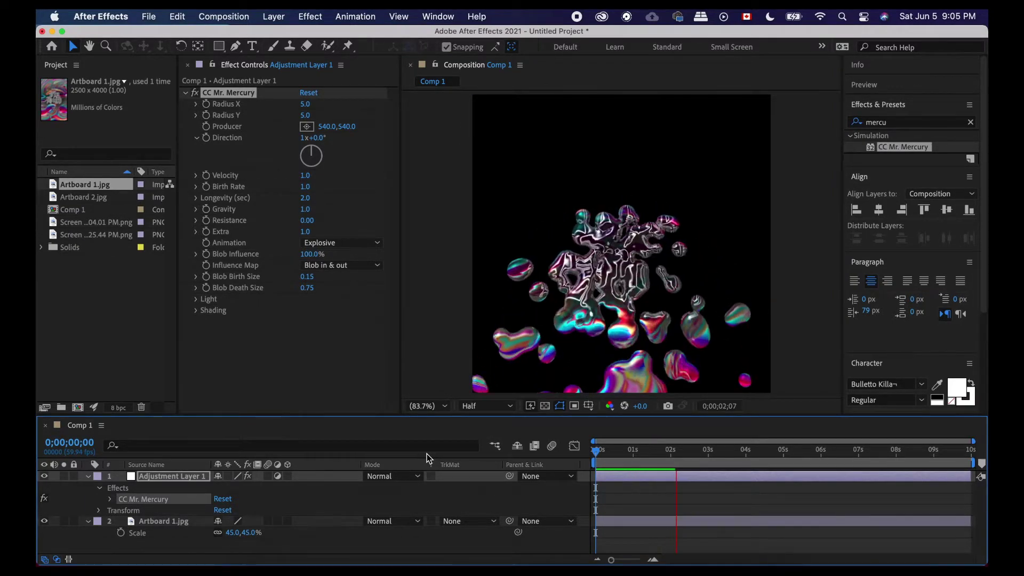
{"action": "key", "text": "space"}
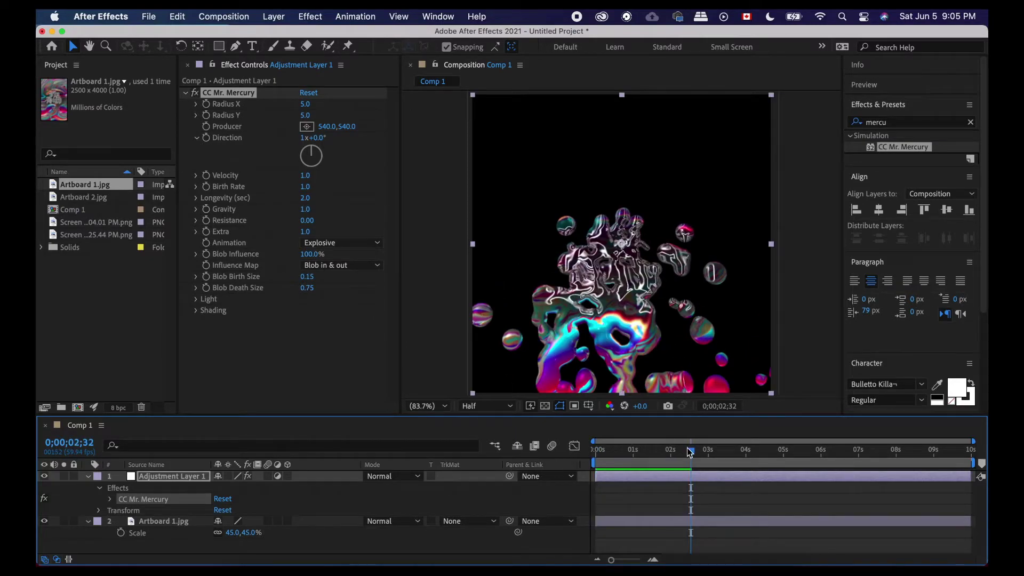
{"action": "left_click_drag", "start_coordinate": [690, 451], "coordinate": [231, 450]}
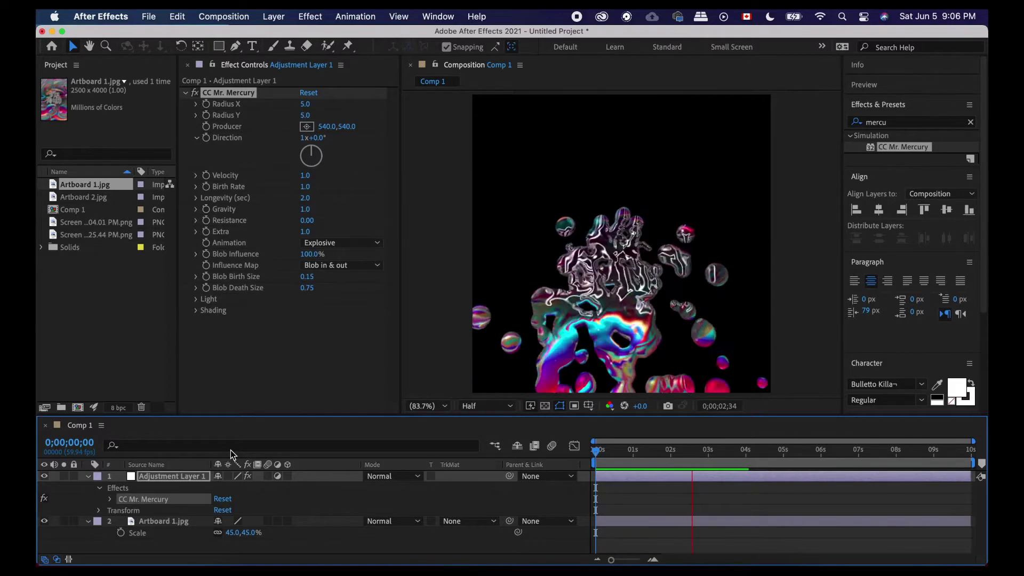
{"action": "key", "text": "space"}
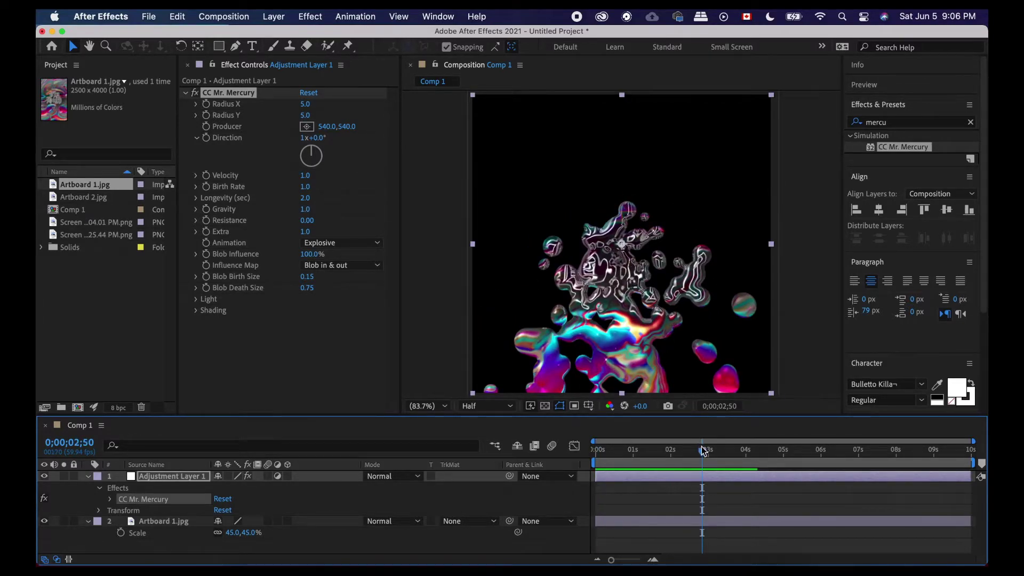
{"action": "left_click_drag", "start_coordinate": [703, 451], "coordinate": [585, 452]}
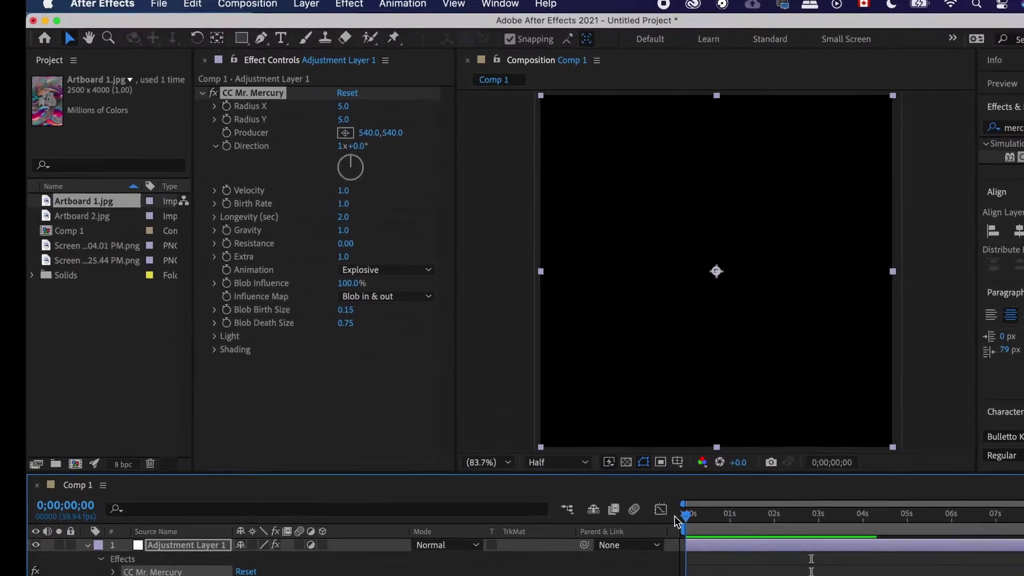
{"action": "key", "text": "space"}
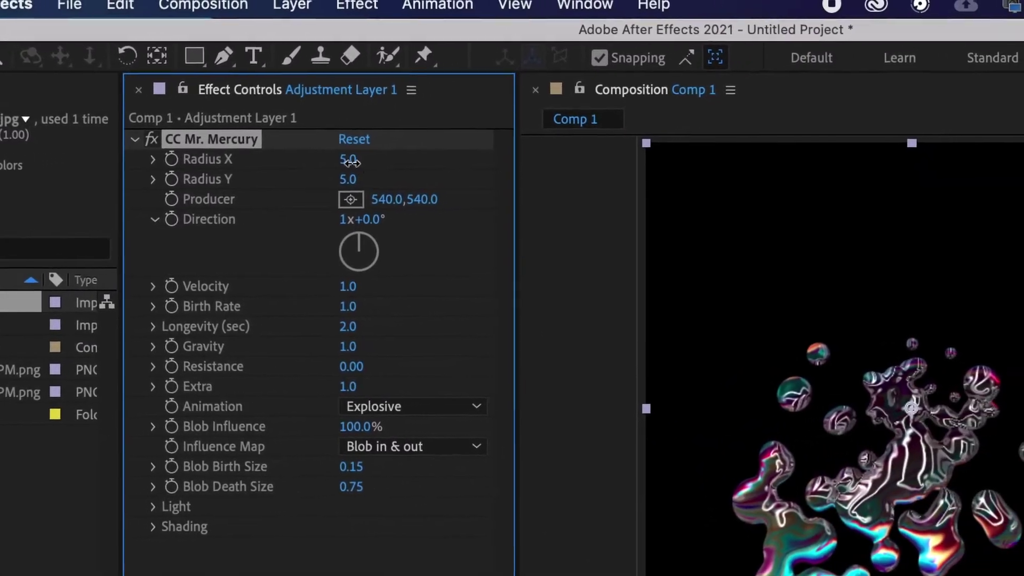
Step: Try larger Radius X values on CC Mr. Mercury, such as 237.0 and 194.0, and undo the change
{"action": "left_click_drag", "start_coordinate": [351, 162], "coordinate": [615, 169]}
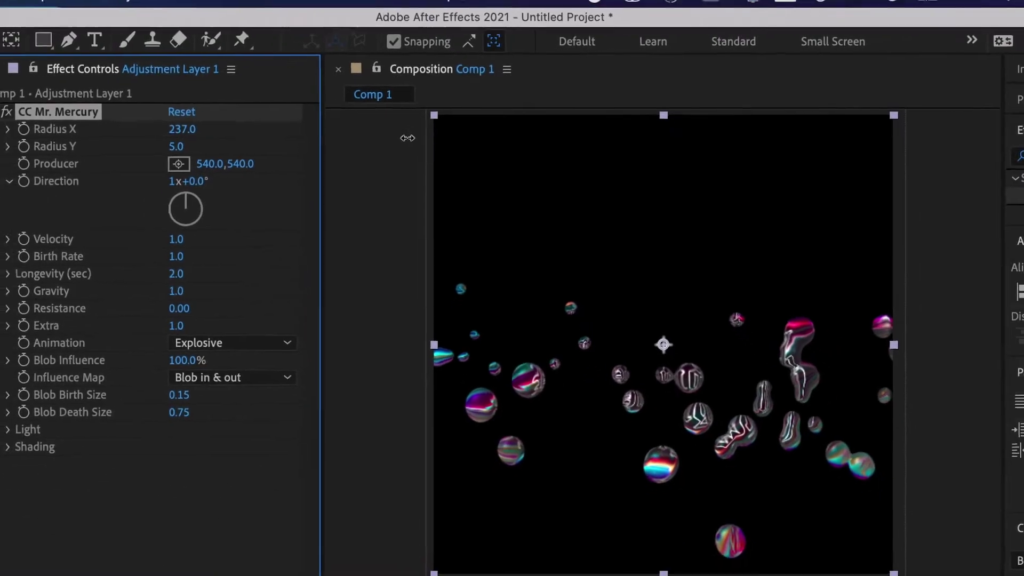
{"action": "left_click_drag", "start_coordinate": [407, 138], "coordinate": [405, 144]}
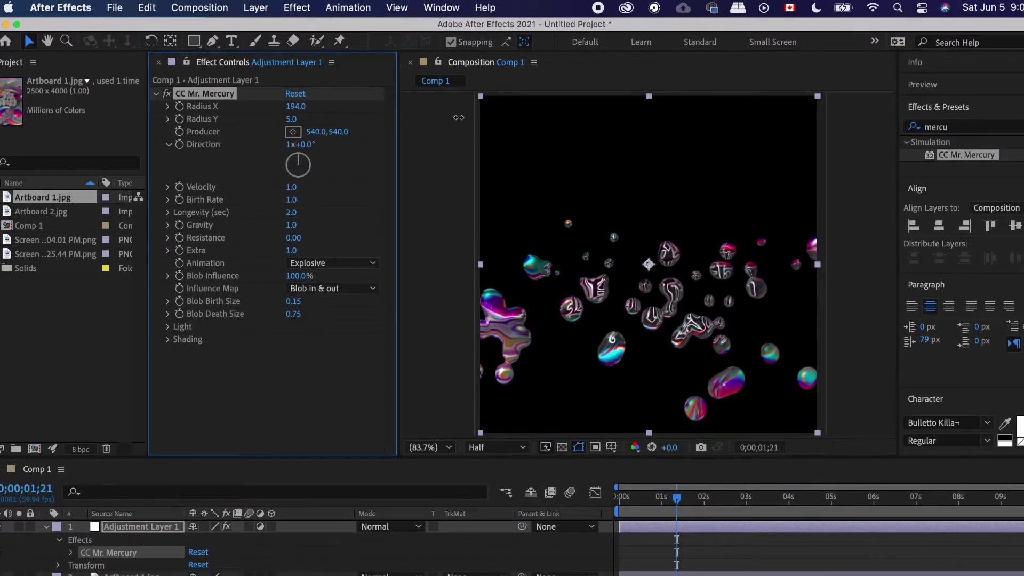
{"action": "left_click_drag", "start_coordinate": [458, 117], "coordinate": [471, 114]}
{"action": "key", "text": "super+z"}
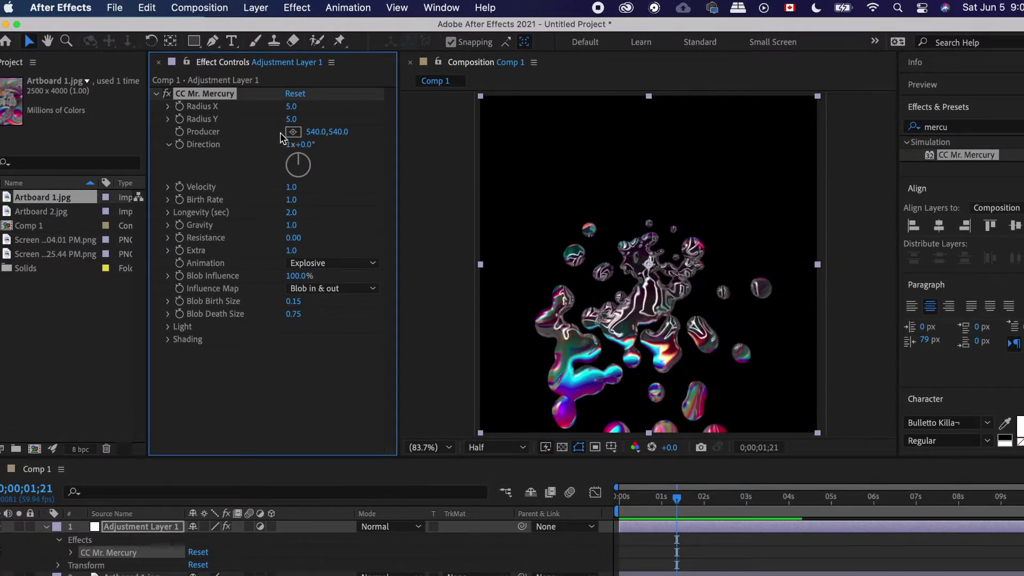
Step: Try a different Radius Y and a Direction of 1x+220.0° on CC Mr. Mercury, undoing each change
{"action": "left_click_drag", "start_coordinate": [291, 119], "coordinate": [412, 120]}
{"action": "key", "text": "super+z"}
{"action": "left_click_drag", "start_coordinate": [310, 145], "coordinate": [289, 135]}
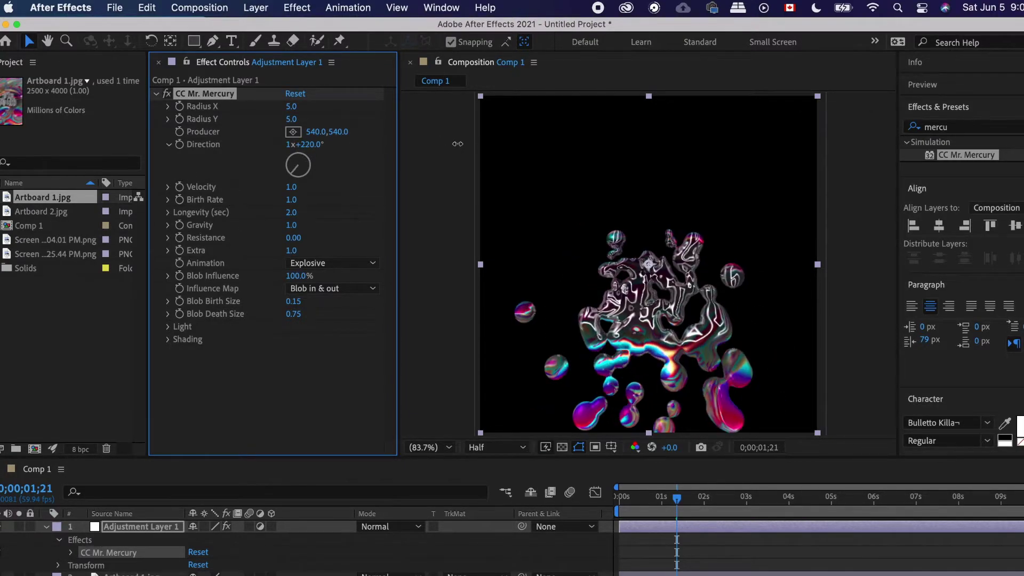
{"action": "key", "text": "super+z"}
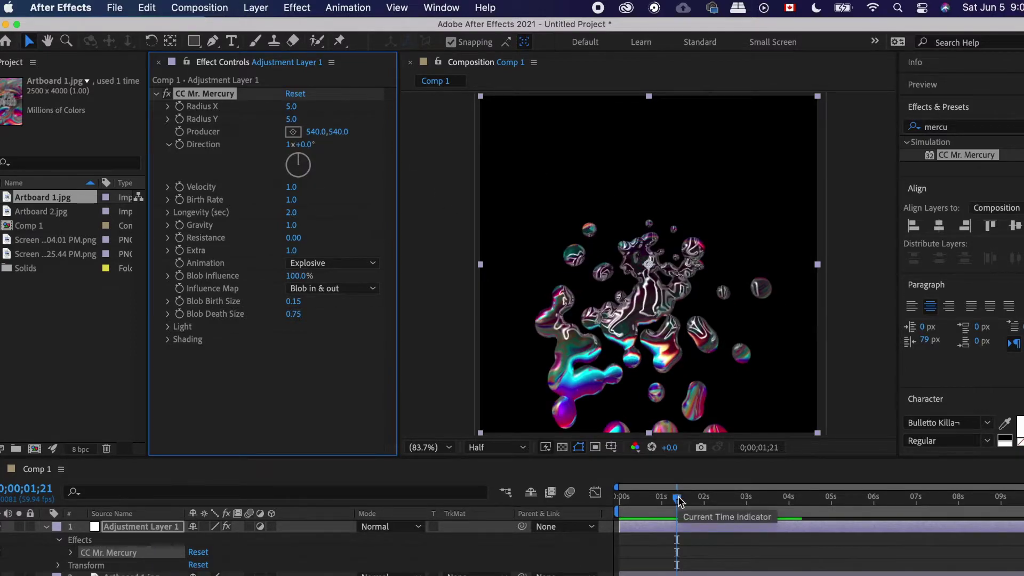
Step: Keyframe CC Mr. Mercury's Direction at 1x+0.0° on 0;00;00;10 and at 4x+0.0° on 0;00;01;14
{"action": "left_click_drag", "start_coordinate": [679, 500], "coordinate": [597, 504]}
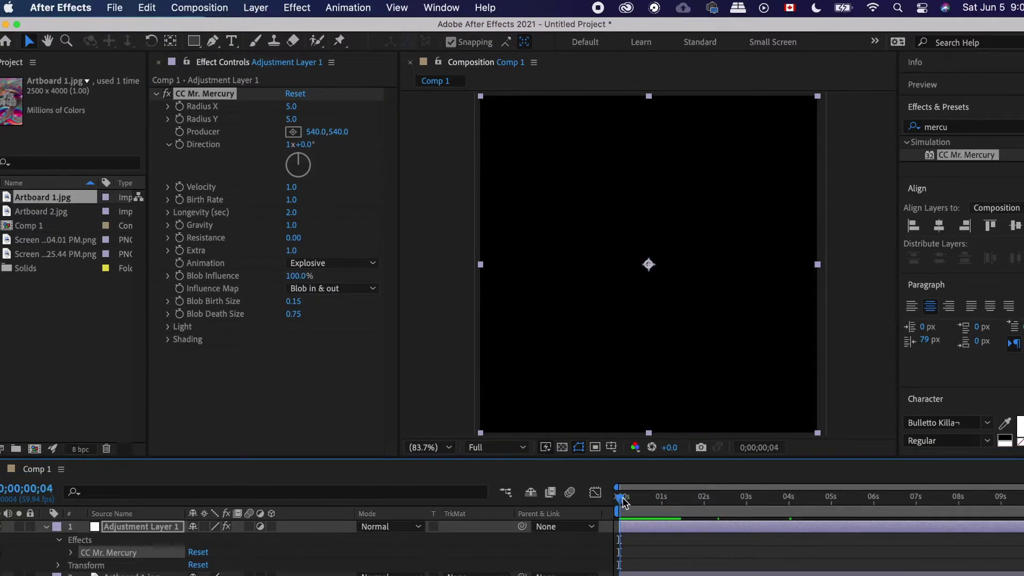
{"action": "left_click", "coordinate": [181, 144]}
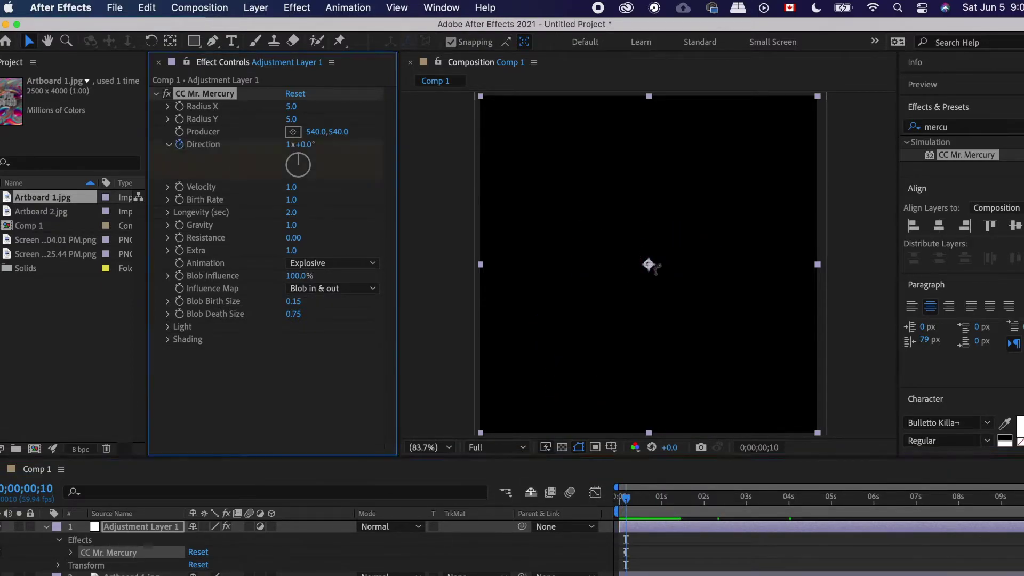
{"action": "left_click_drag", "start_coordinate": [625, 501], "coordinate": [672, 501]}
{"action": "left_click_drag", "start_coordinate": [305, 154], "coordinate": [613, 135]}
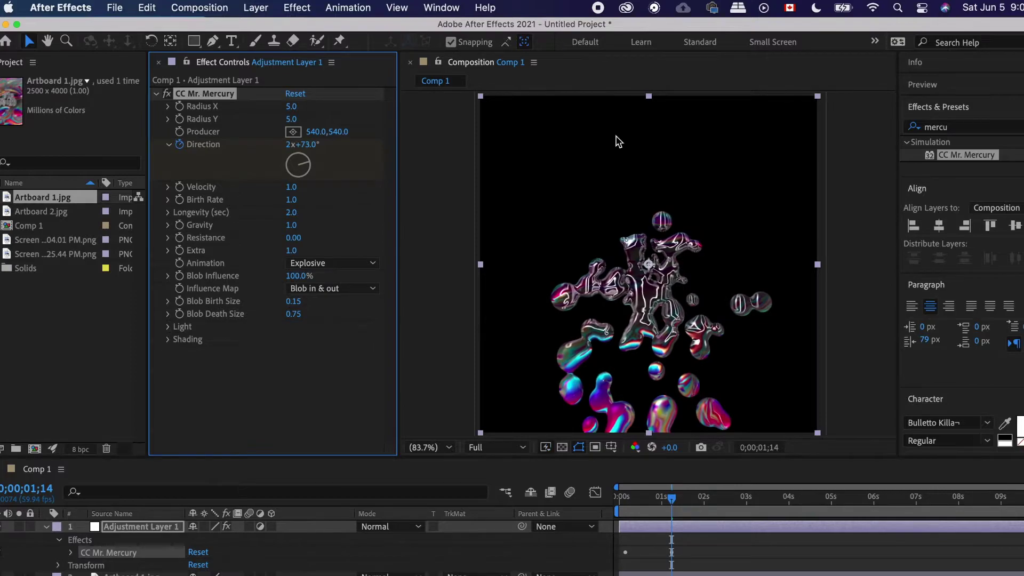
{"action": "key", "text": "super+z"}
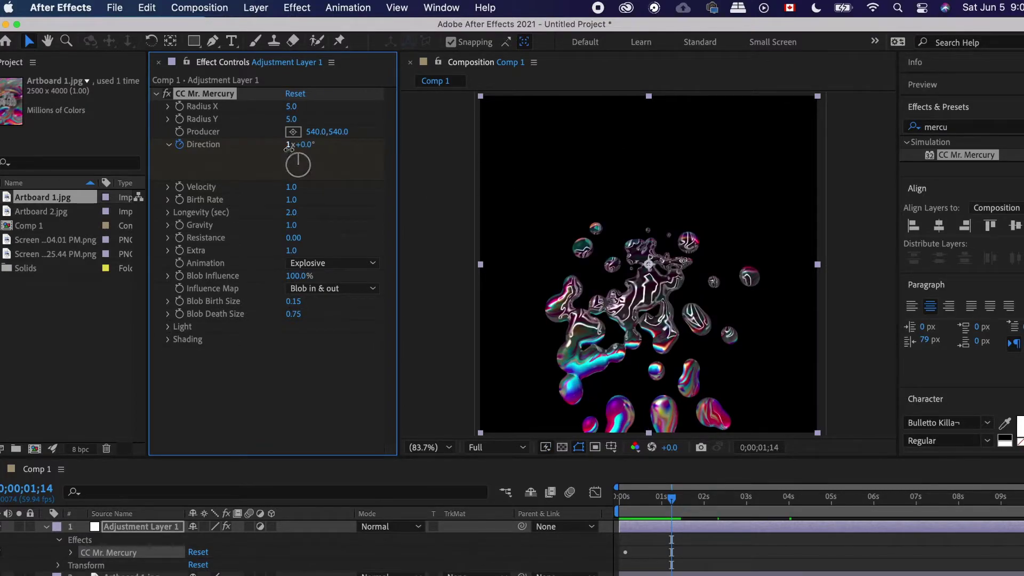
{"action": "left_click_drag", "start_coordinate": [290, 149], "coordinate": [293, 152]}
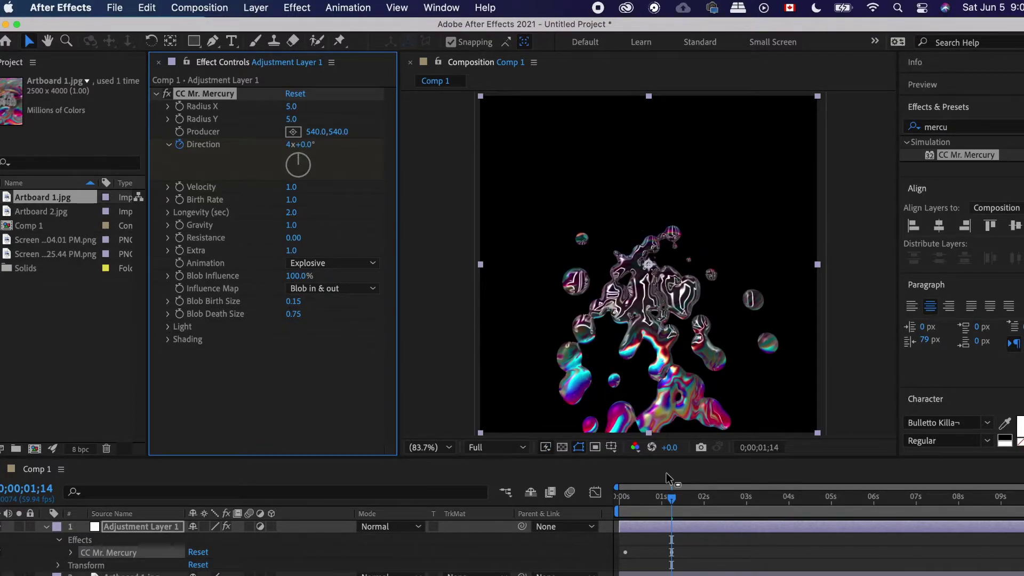
Step: Preview the keyframed Direction animation from the first frame of the composition
{"action": "left_click_drag", "start_coordinate": [677, 503], "coordinate": [574, 507]}
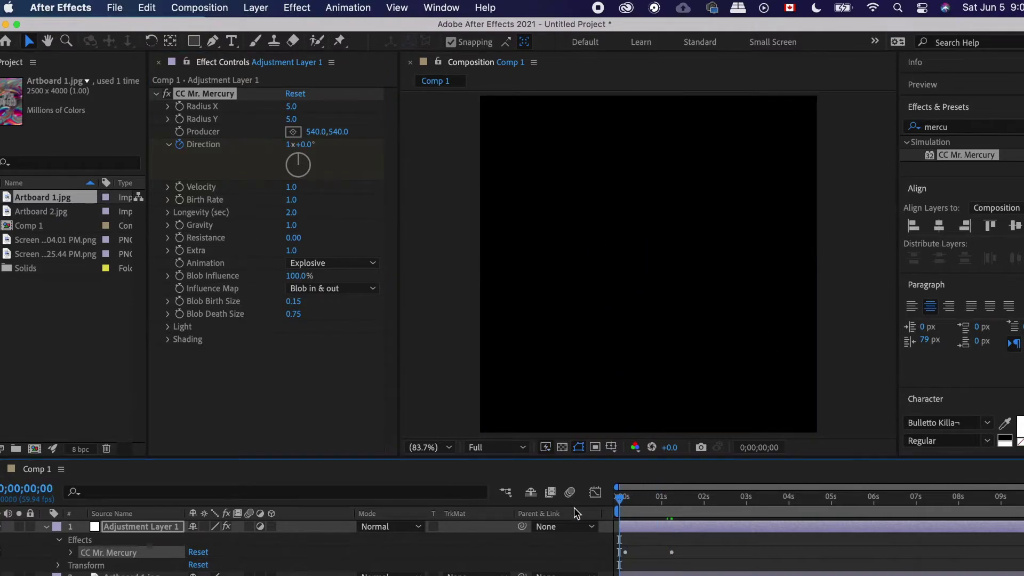
{"action": "key", "text": "space"}
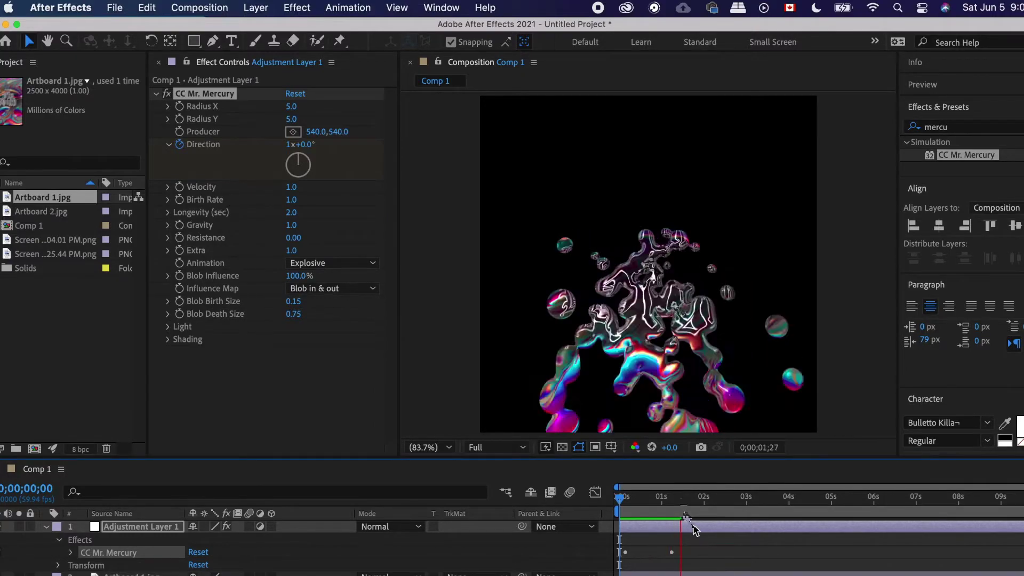
{"action": "key", "text": "space"}
{"action": "key", "text": "space"}
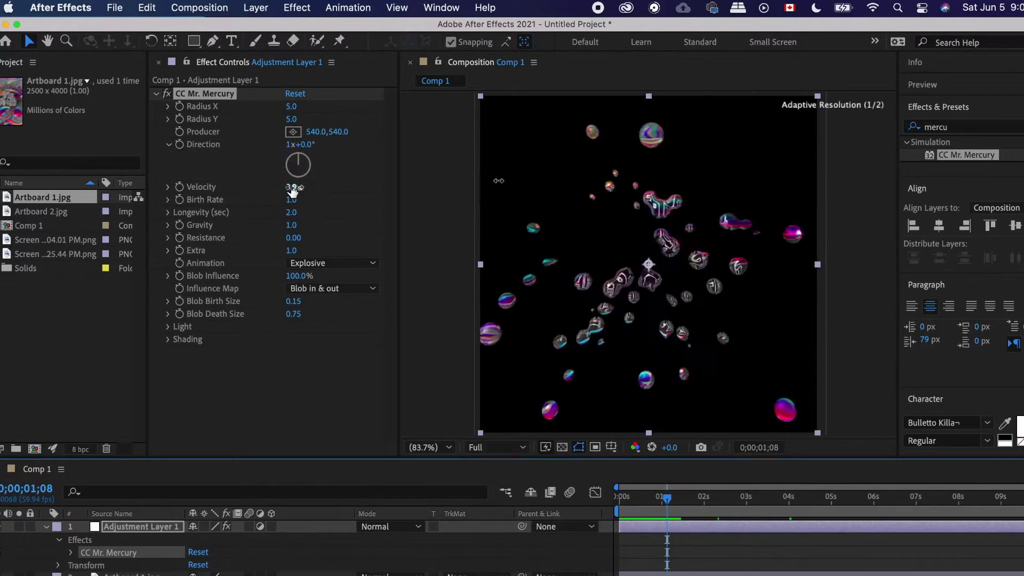
Step: Try a higher Velocity and a Longevity of 3.4 seconds on CC Mr. Mercury at 0;00;01;08
{"action": "left_click_drag", "start_coordinate": [318, 238], "coordinate": [841, 209]}
{"action": "left_click", "coordinate": [682, 499]}
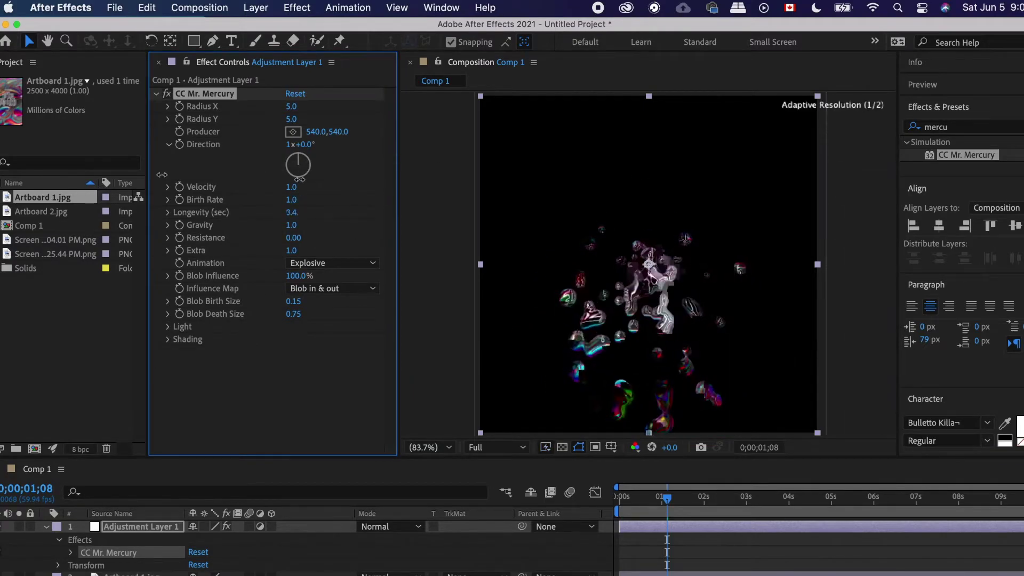
{"action": "left_click_drag", "start_coordinate": [291, 212], "coordinate": [282, 212]}
{"action": "key", "text": "space"}
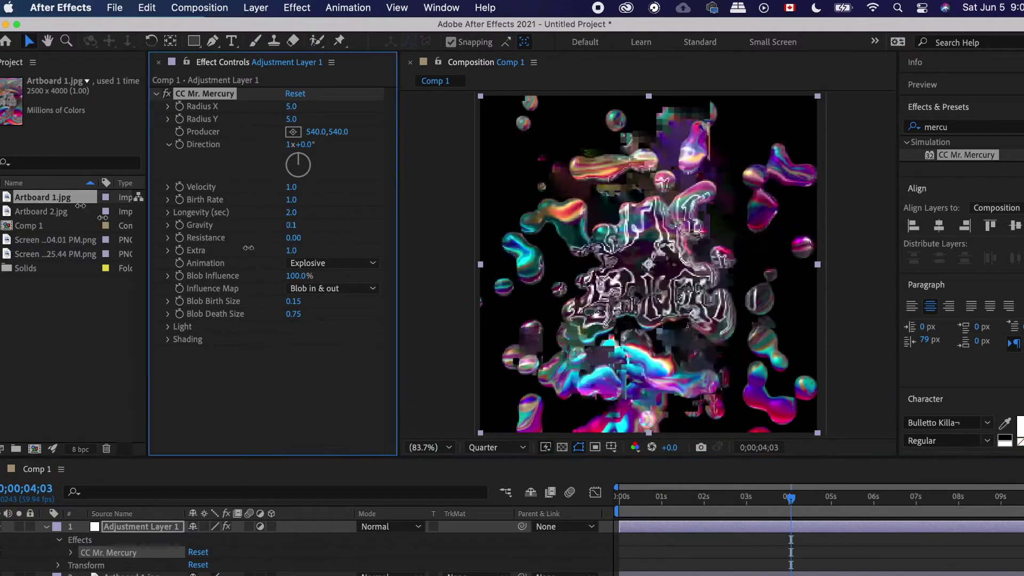
Step: Try different Gravity values on CC Mr. Mercury, such as 0.1, and scrub the timeline to compare the blobs
{"action": "left_click_drag", "start_coordinate": [291, 224], "coordinate": [251, 228]}
{"action": "left_click", "coordinate": [169, 225]}
{"action": "left_click_drag", "start_coordinate": [691, 498], "coordinate": [654, 495]}
{"action": "left_click_drag", "start_coordinate": [194, 246], "coordinate": [307, 264]}
{"action": "left_click_drag", "start_coordinate": [674, 499], "coordinate": [643, 501]}
Step: Try a different Blob Birth Size on CC Mr. Mercury at 0;00;00;32 and undo the change
{"action": "left_click", "coordinate": [179, 258]}
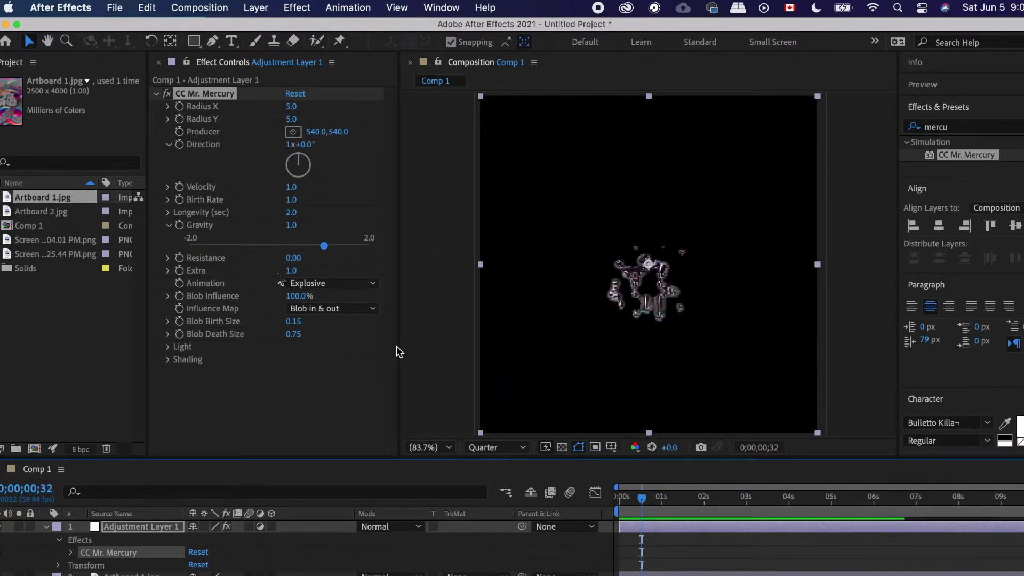
{"action": "left_click_drag", "start_coordinate": [294, 322], "coordinate": [377, 291]}
{"action": "key", "text": "super+z"}
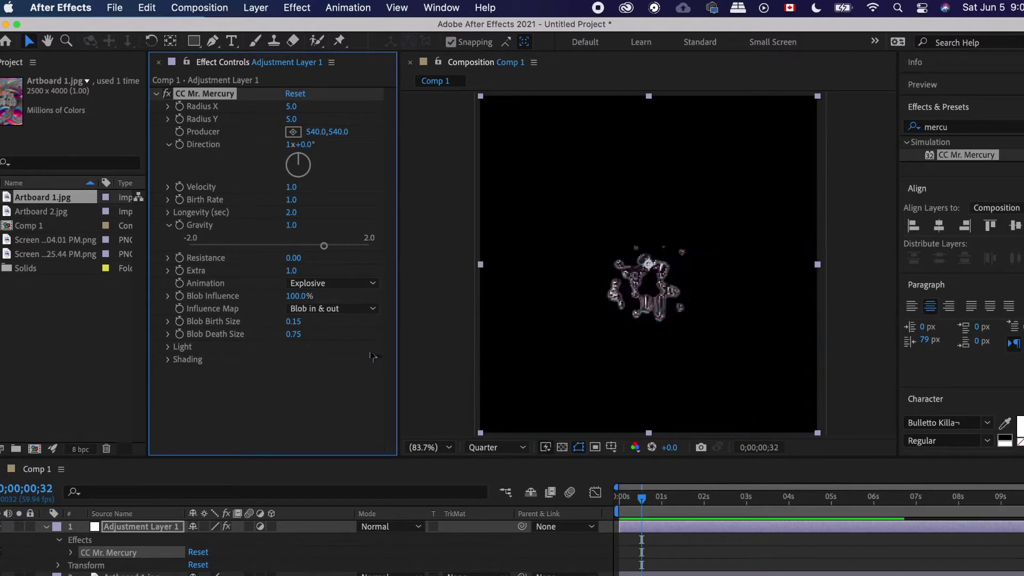
Step: Try a purple Light Color in CC Mr. Mercury's Light settings and undo the change
{"action": "left_click", "coordinate": [169, 347]}
{"action": "left_click", "coordinate": [293, 384]}
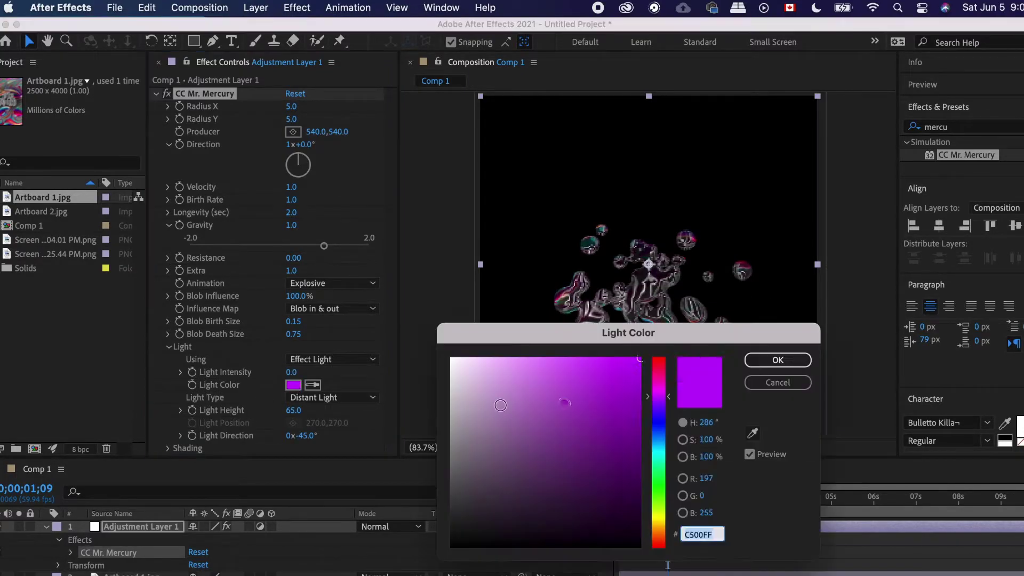
{"action": "left_click", "coordinate": [773, 362]}
{"action": "key", "text": "super+z"}
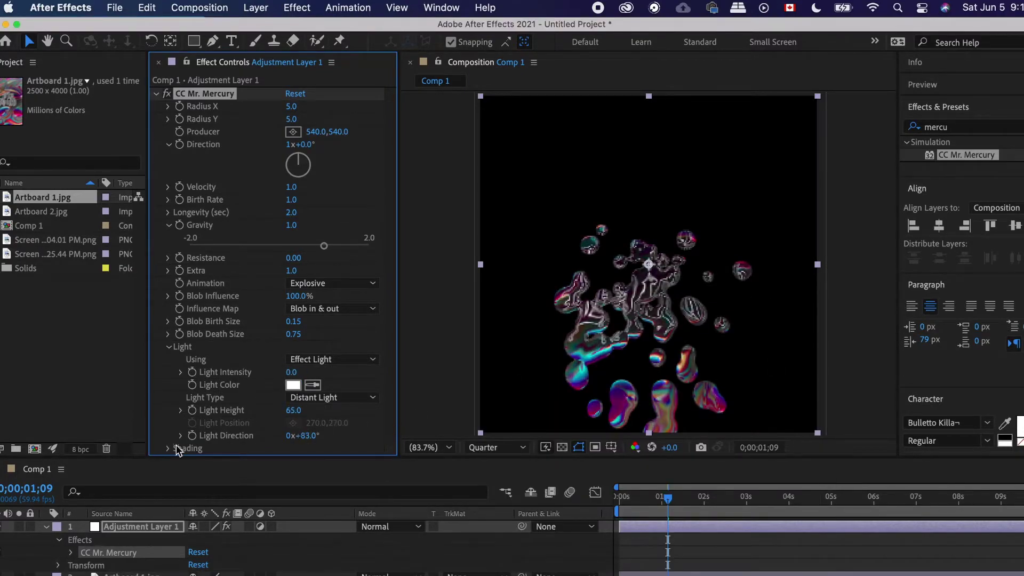
Step: Try lower Shading values on CC Mr. Mercury, with Roughness 0.006 and Metal 2.0, and scrub through the result
{"action": "left_click", "coordinate": [168, 448]}
{"action": "left_click", "coordinate": [169, 347]}
{"action": "left_click", "coordinate": [672, 497]}
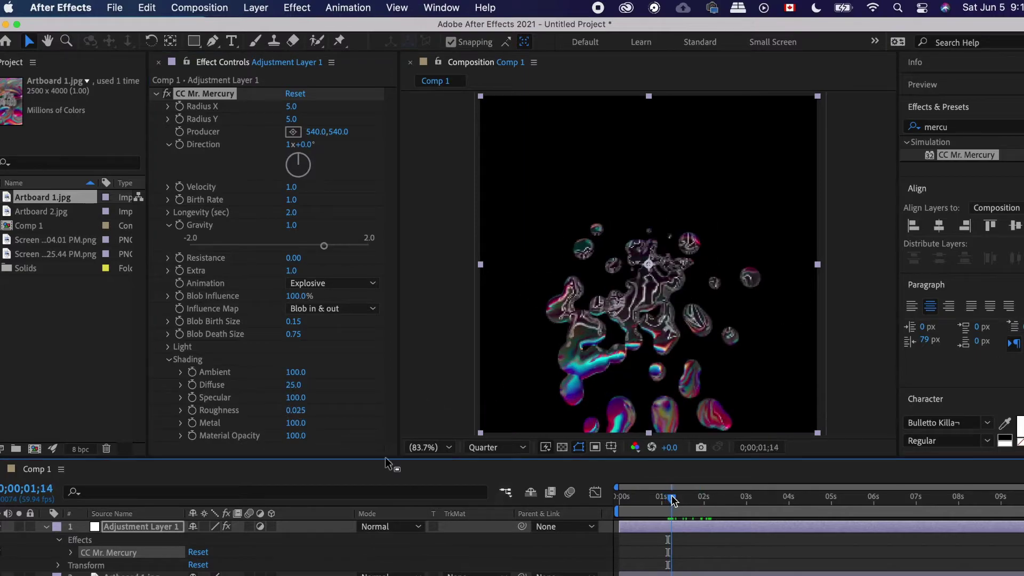
{"action": "left_click_drag", "start_coordinate": [674, 499], "coordinate": [693, 499]}
{"action": "left_click_drag", "start_coordinate": [295, 410], "coordinate": [243, 424]}
{"action": "left_click_drag", "start_coordinate": [693, 499], "coordinate": [654, 501]}
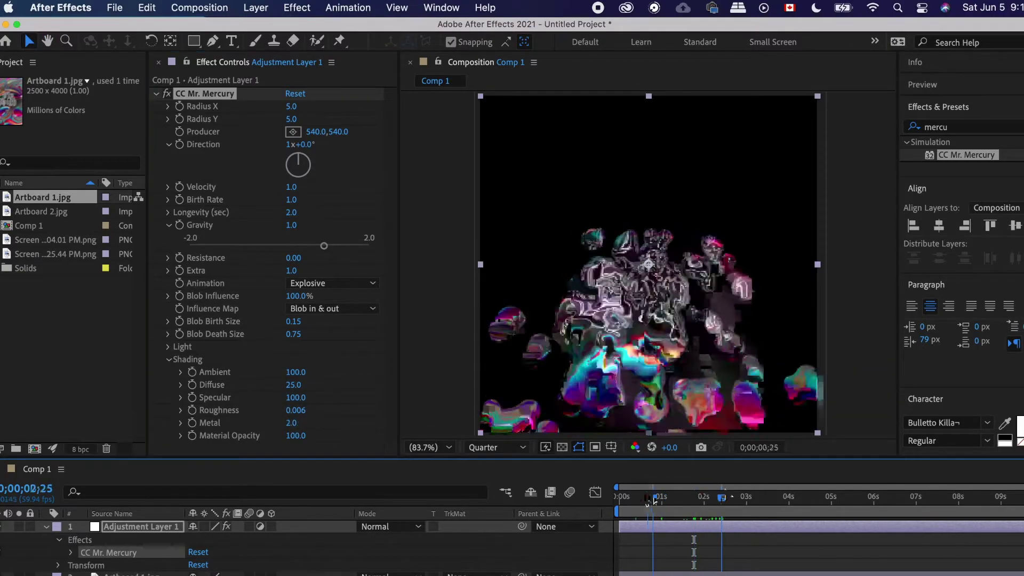
Step: Stop previewing and delete CC Mr. Mercury from Adjustment Layer 1
{"action": "key", "text": "space"}
{"action": "left_click", "coordinate": [216, 103]}
{"action": "key", "text": "Delete"}
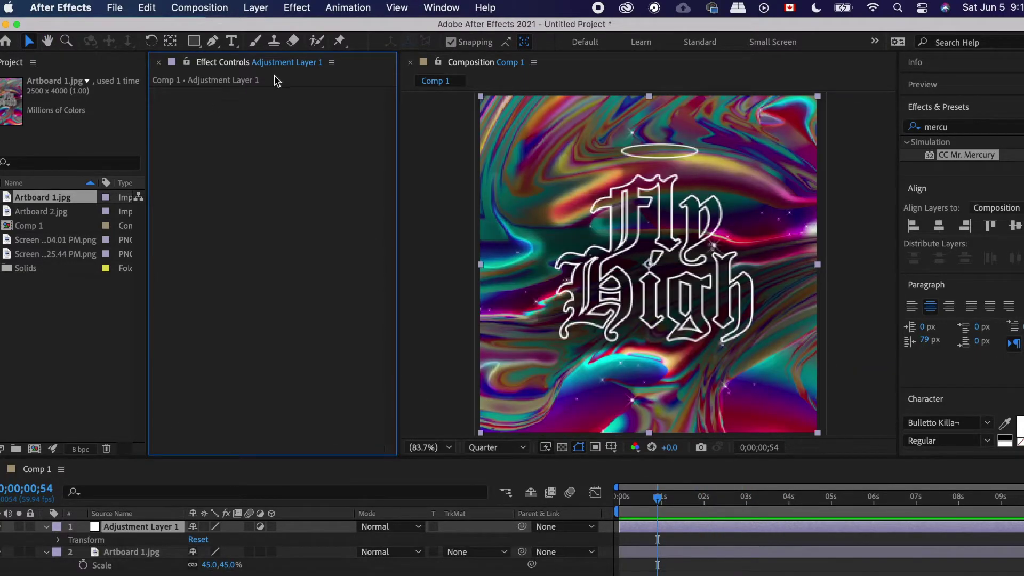
Step: Search the effects for liquify and apply Liquify to Adjustment Layer 1
{"action": "left_click", "coordinate": [969, 129]}
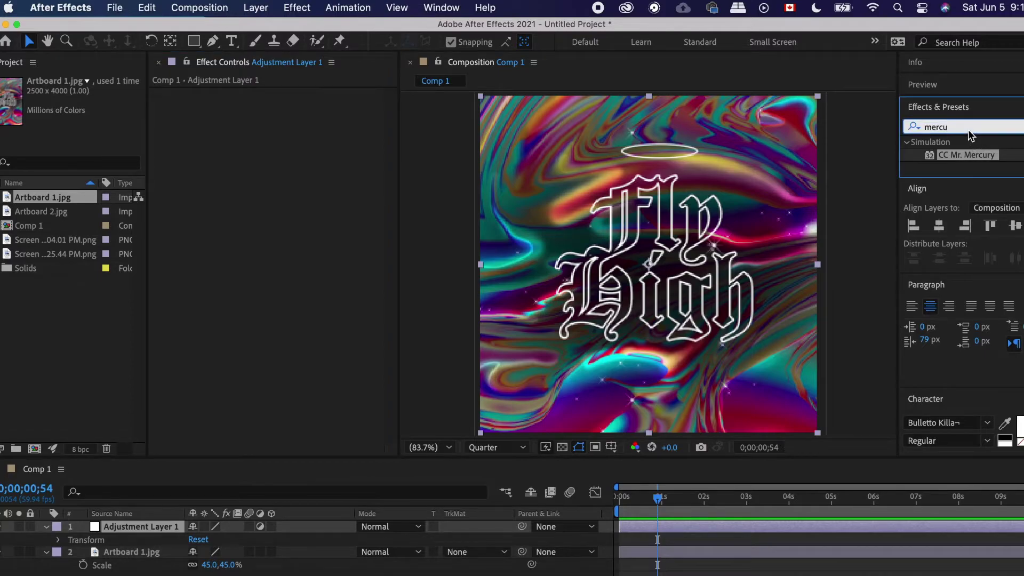
{"action": "key", "text": "BackSpace"}
{"action": "key", "text": "BackSpace"}
{"action": "key", "text": "BackSpace"}
{"action": "key", "text": "BackSpace"}
{"action": "type", "text": "l"}
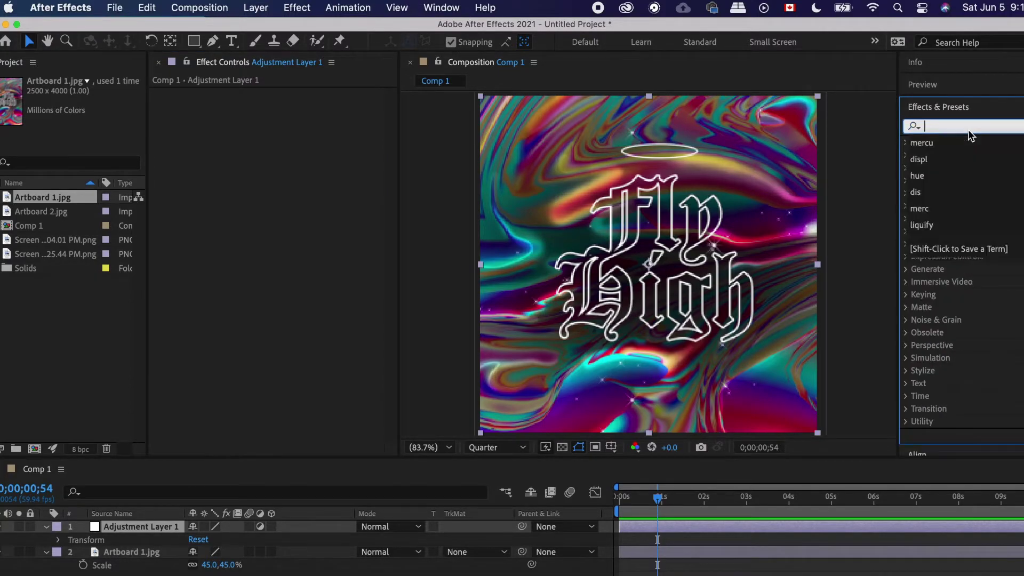
{"action": "type", "text": "iquify"}
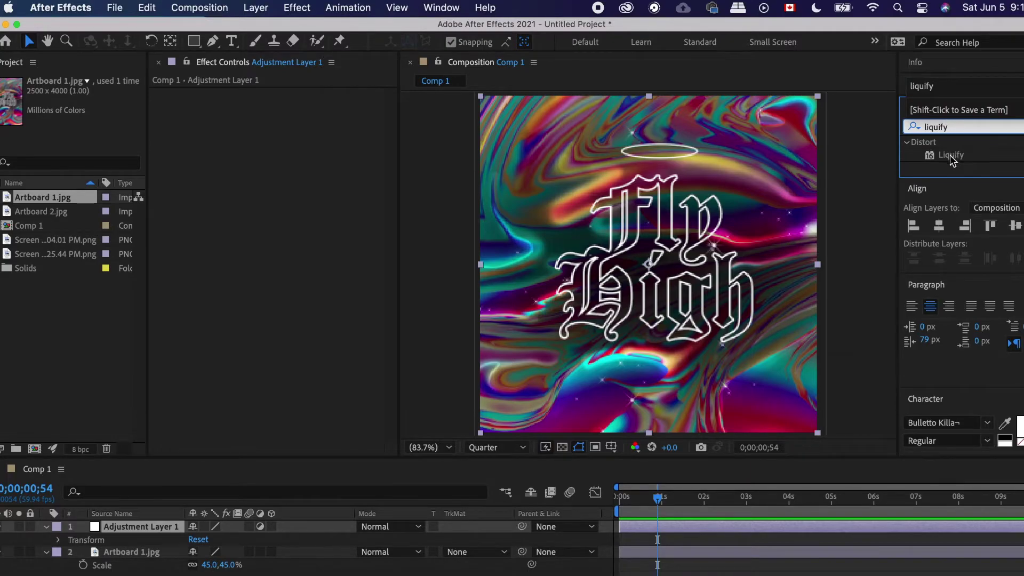
{"action": "left_click_drag", "start_coordinate": [952, 160], "coordinate": [754, 520]}
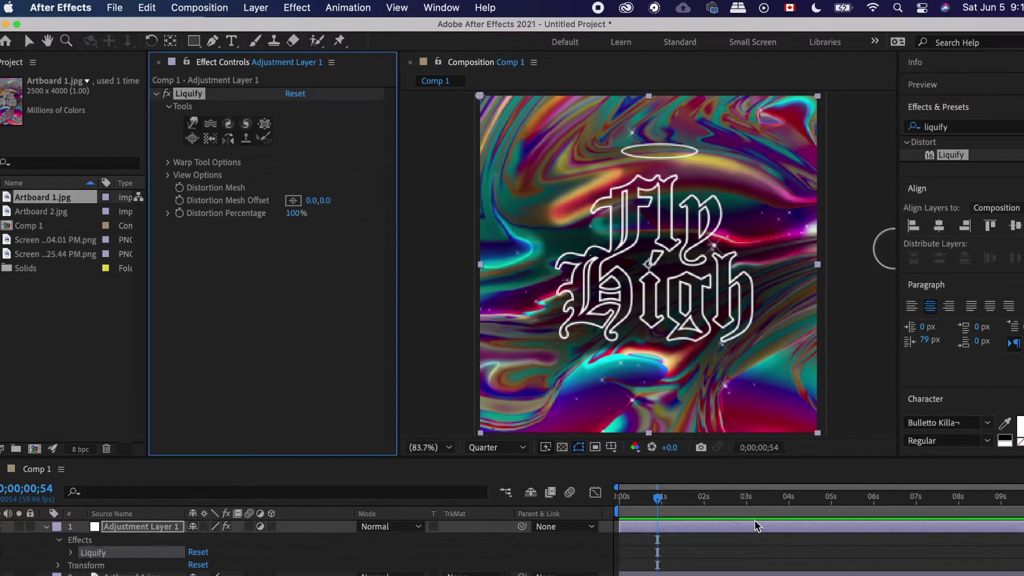
Step: Move to 0;00;00;46, expand Liquify's warp tool and view options, and set Brush Size to 414
{"action": "left_click_drag", "start_coordinate": [659, 501], "coordinate": [652, 502]}
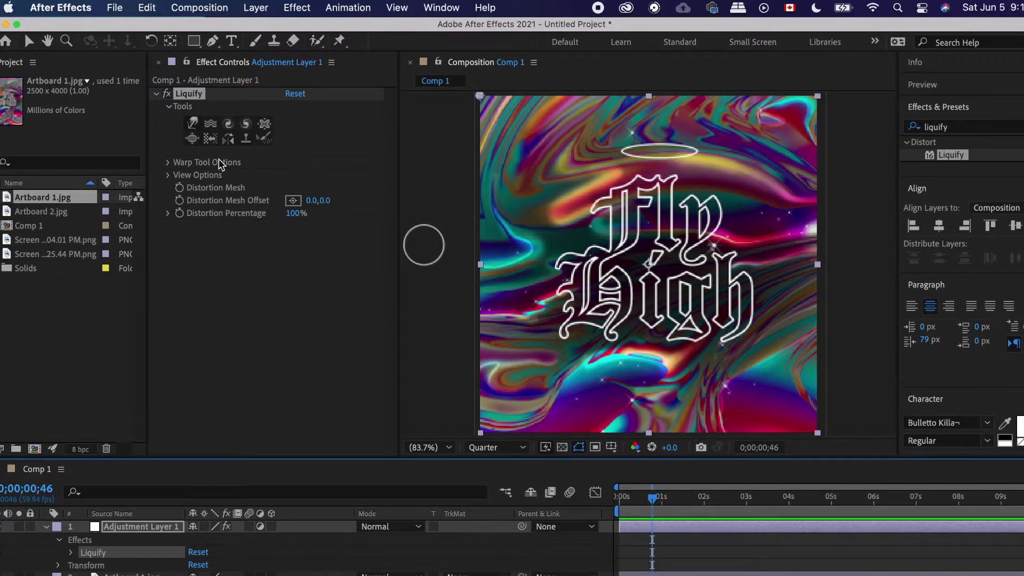
{"action": "left_click", "coordinate": [167, 175]}
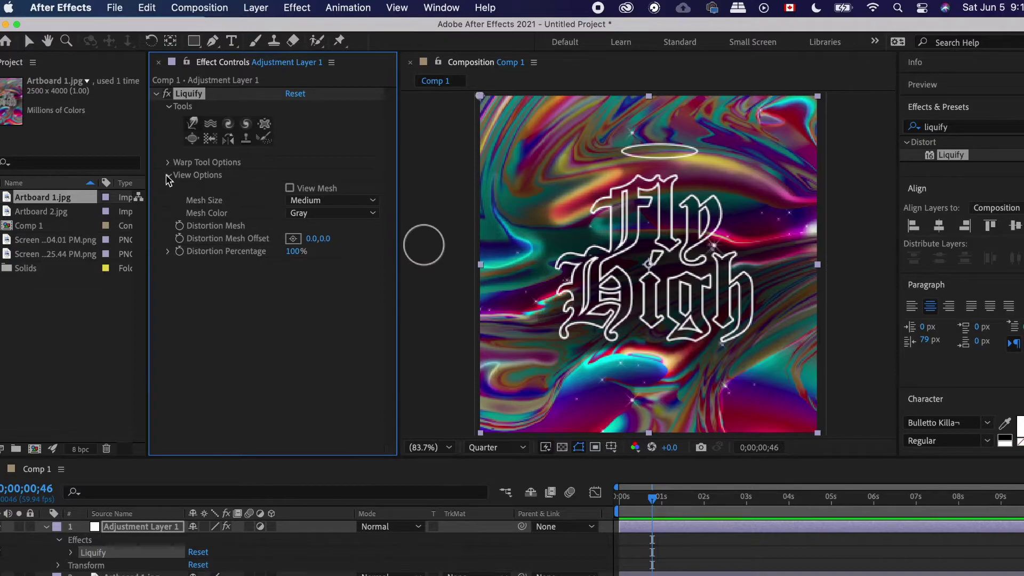
{"action": "left_click", "coordinate": [169, 162]}
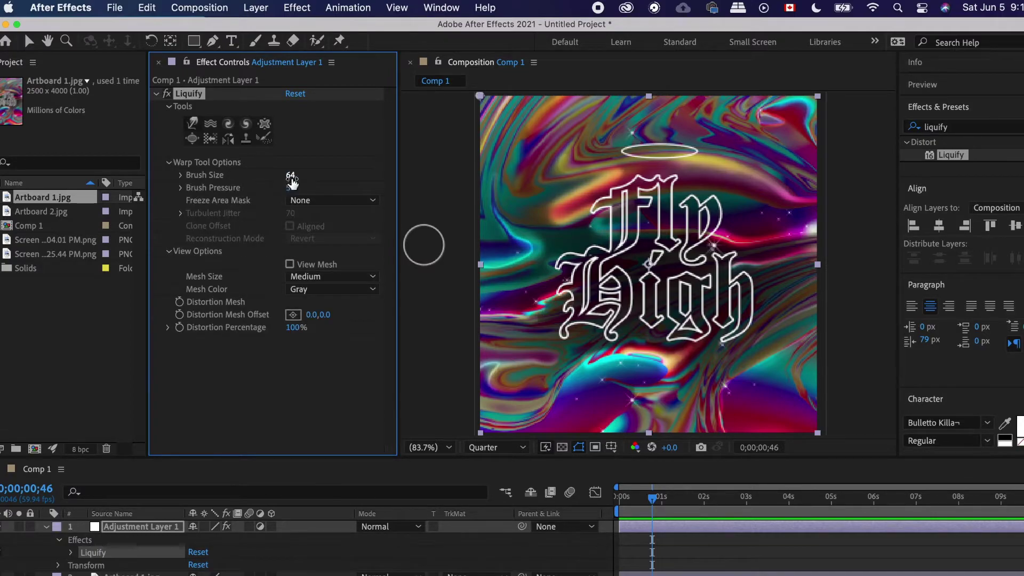
{"action": "left_click_drag", "start_coordinate": [314, 179], "coordinate": [478, 184]}
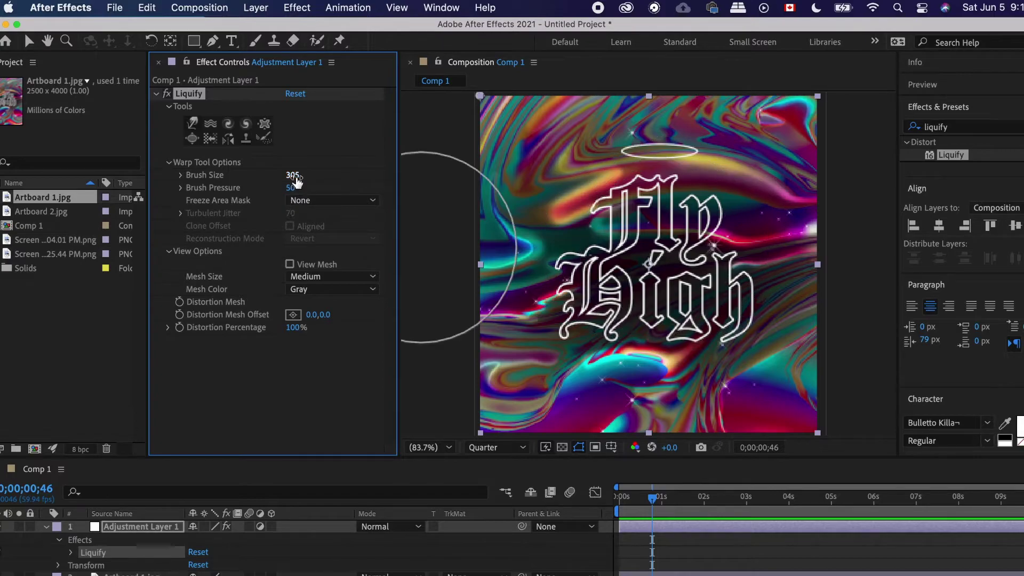
{"action": "left_click_drag", "start_coordinate": [294, 175], "coordinate": [387, 184]}
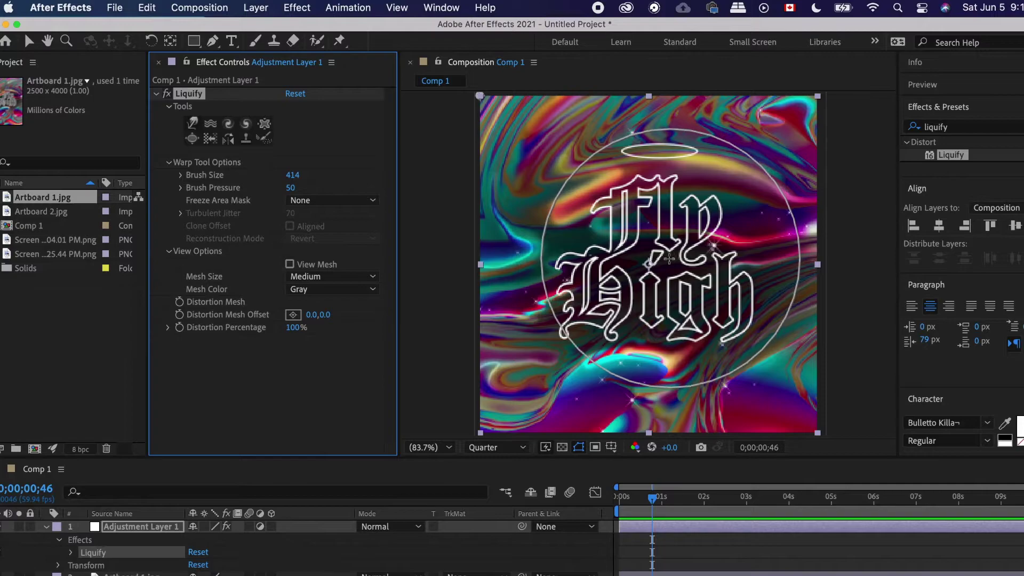
Step: Try a short downward Warp stroke through the centre of the Fly High lettering and undo it
{"action": "left_click", "coordinate": [661, 260]}
{"action": "mouse_move", "coordinate": [662, 260]}
{"action": "left_mouse_down"}
{"action": "mouse_move", "coordinate": [656, 230]}
{"action": "mouse_move", "coordinate": [693, 228]}
{"action": "mouse_move", "coordinate": [700, 241]}
{"action": "mouse_move", "coordinate": [688, 285]}
{"action": "mouse_move", "coordinate": [651, 285]}
{"action": "left_mouse_up"}
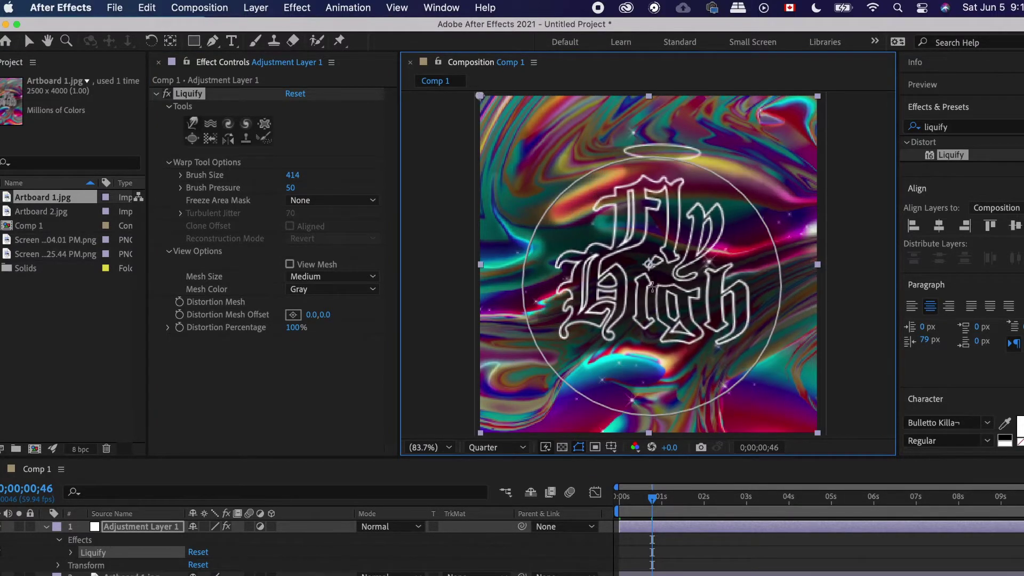
{"action": "key", "text": "super+z"}
Step: Try the Twirl tool on the centre of the lettering at Brush Pressure 50 and then 100, undoing each twirl
{"action": "left_click", "coordinate": [245, 124]}
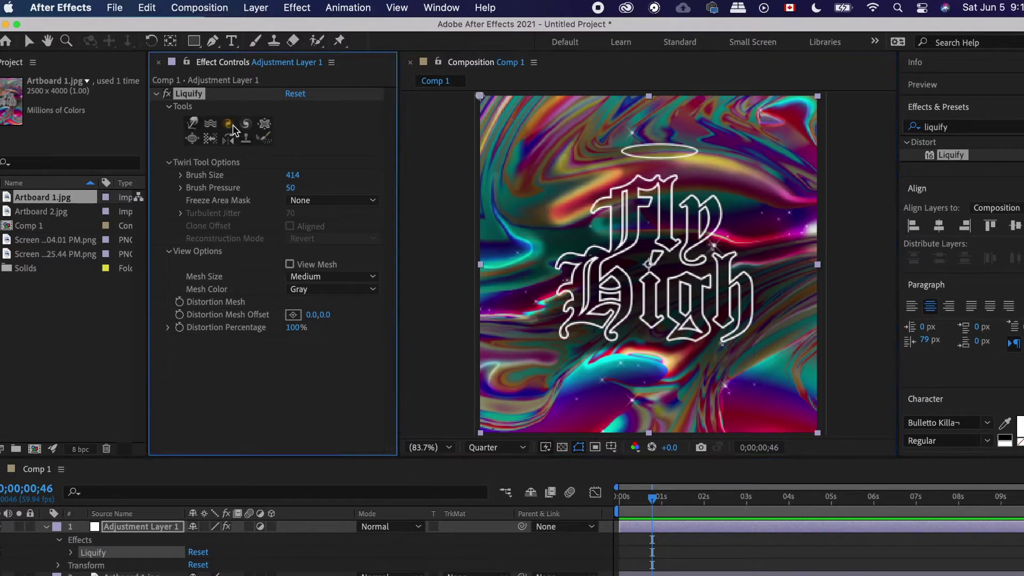
{"action": "left_click_drag", "start_coordinate": [661, 256], "coordinate": [661, 256]}
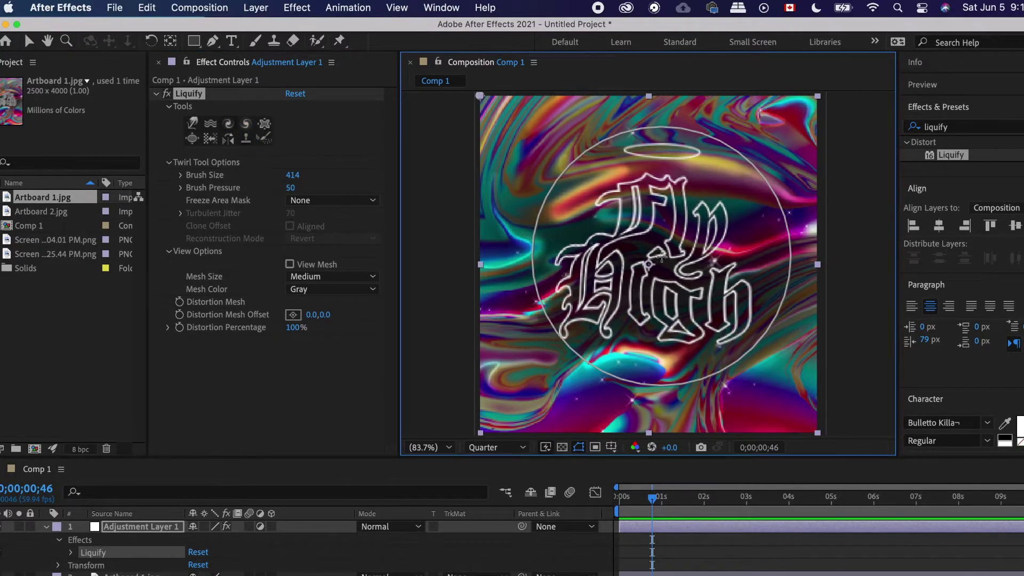
{"action": "key", "text": "super+z"}
{"action": "left_click_drag", "start_coordinate": [293, 187], "coordinate": [769, 182]}
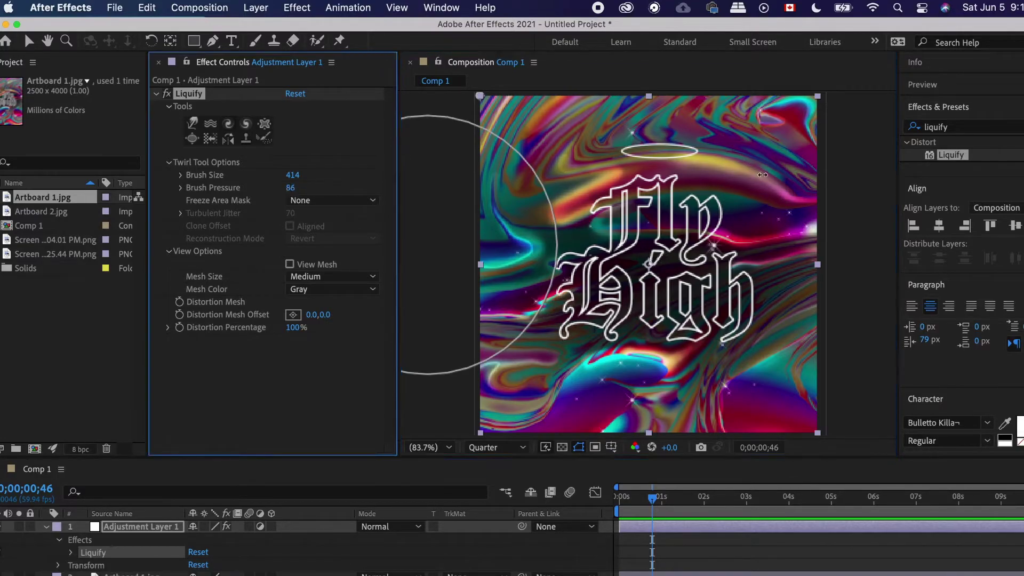
{"action": "left_click_drag", "start_coordinate": [652, 260], "coordinate": [652, 261]}
{"action": "key", "text": "super+z"}
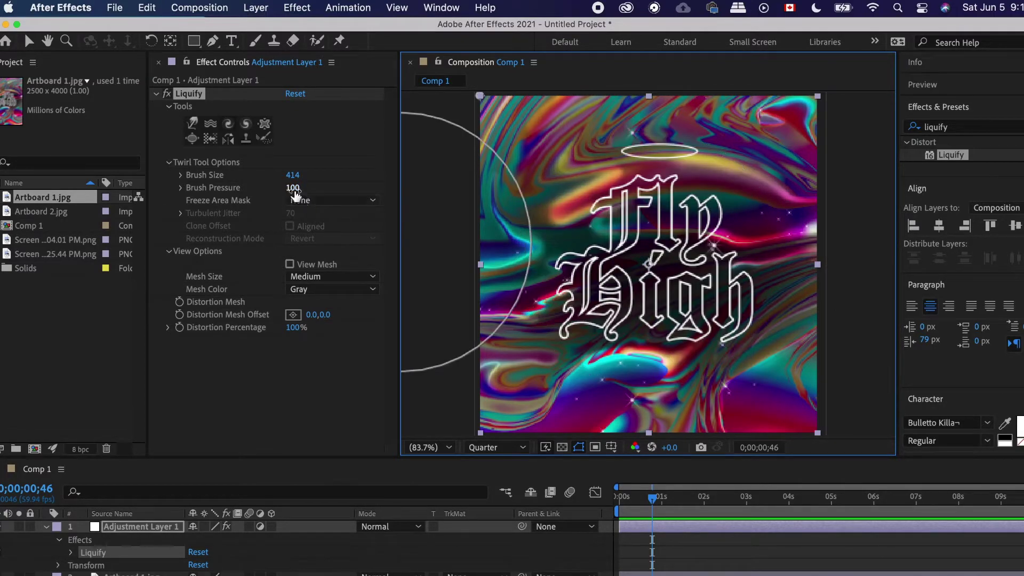
Step: Set the Twirl tool's Brush Pressure to 2 and try it on the centre of the lettering
{"action": "left_click", "coordinate": [295, 188]}
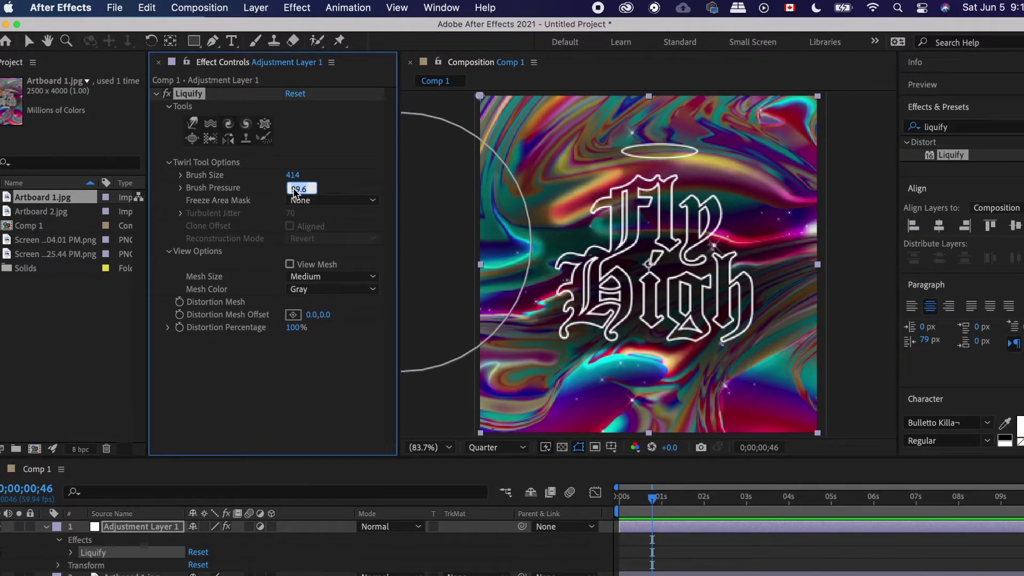
{"action": "type", "text": "2"}
{"action": "key", "text": "Return"}
{"action": "key", "text": "v"}
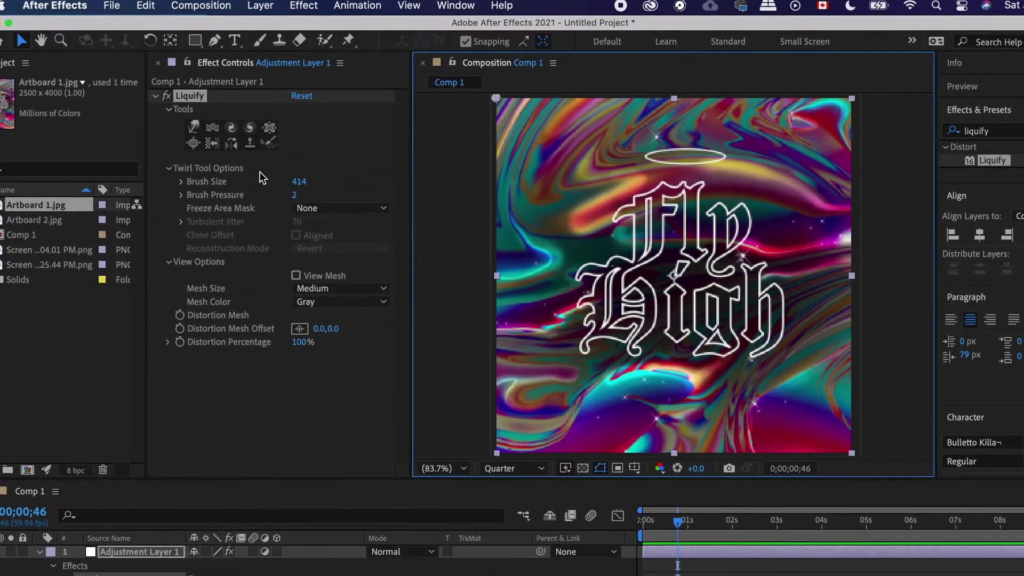
{"action": "left_click", "coordinate": [255, 156]}
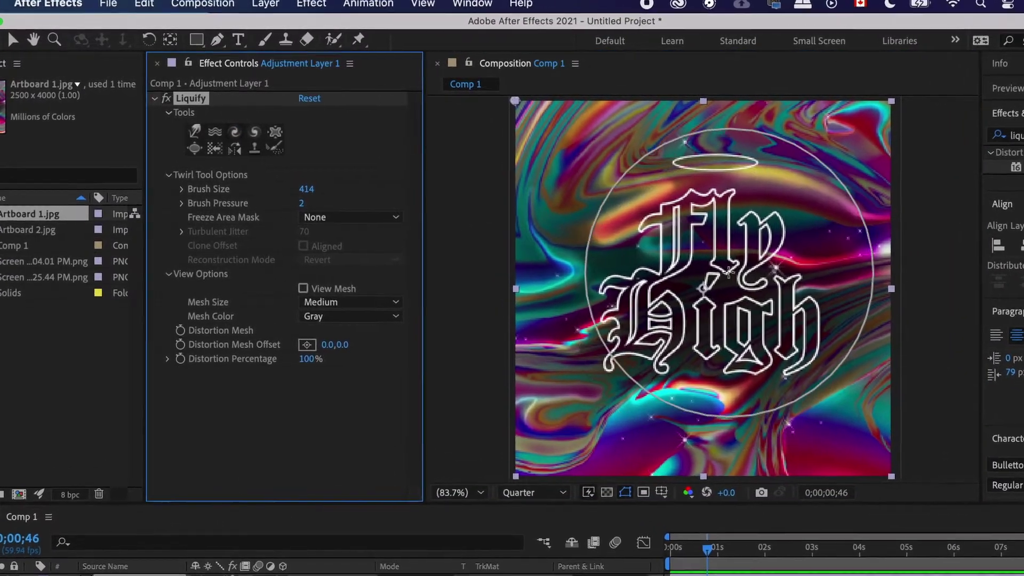
{"action": "left_click", "coordinate": [729, 272]}
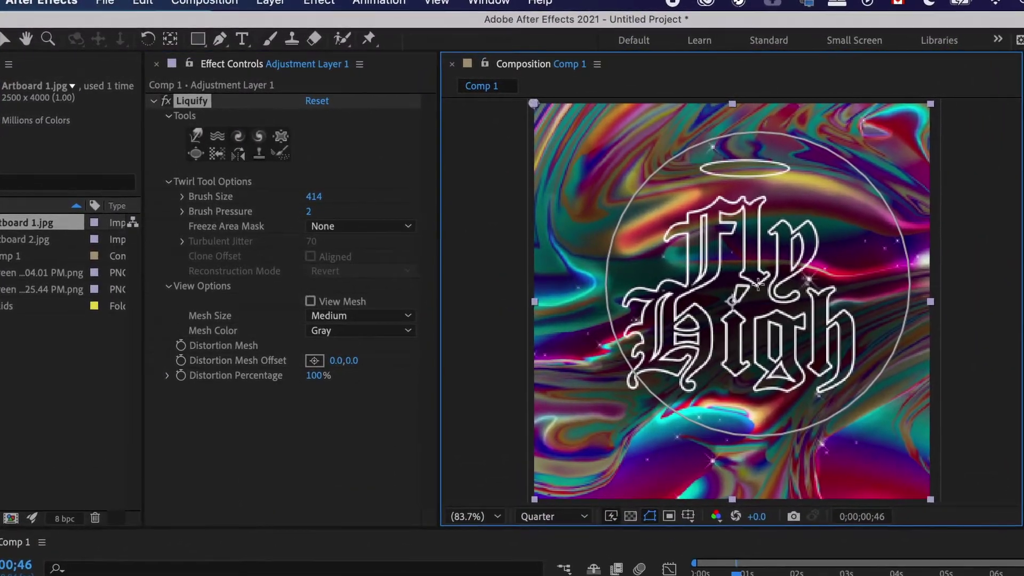
Step: Set Brush Pressure to 20 and try the Twirl tool on the lettering again
{"action": "left_click", "coordinate": [309, 212]}
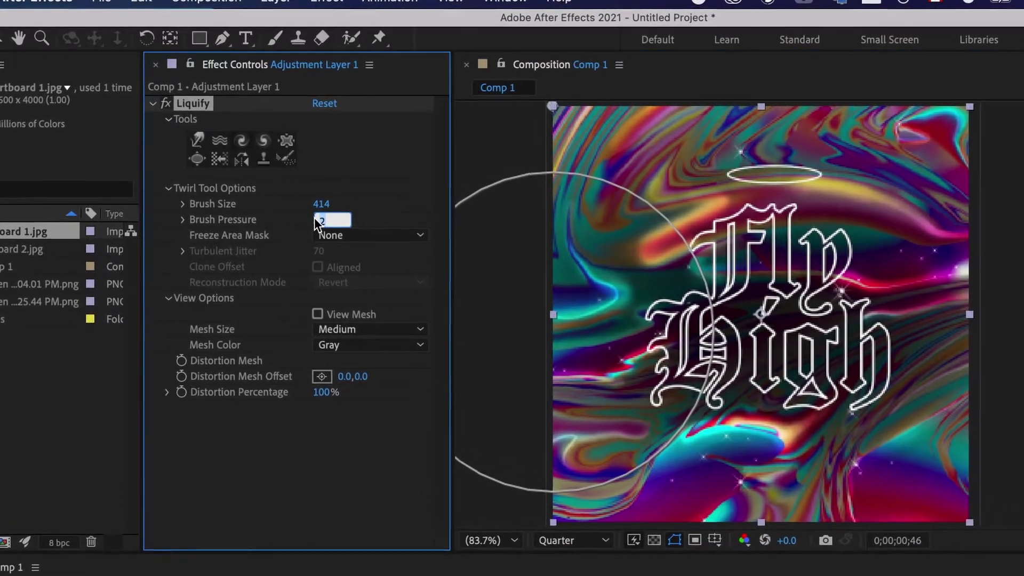
{"action": "type", "text": "20"}
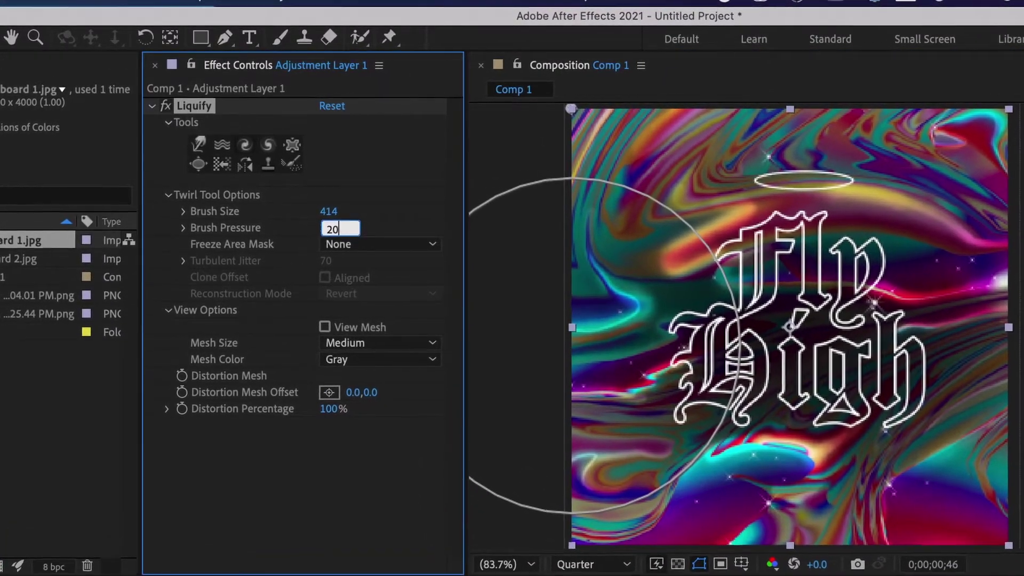
{"action": "left_click", "coordinate": [382, 229]}
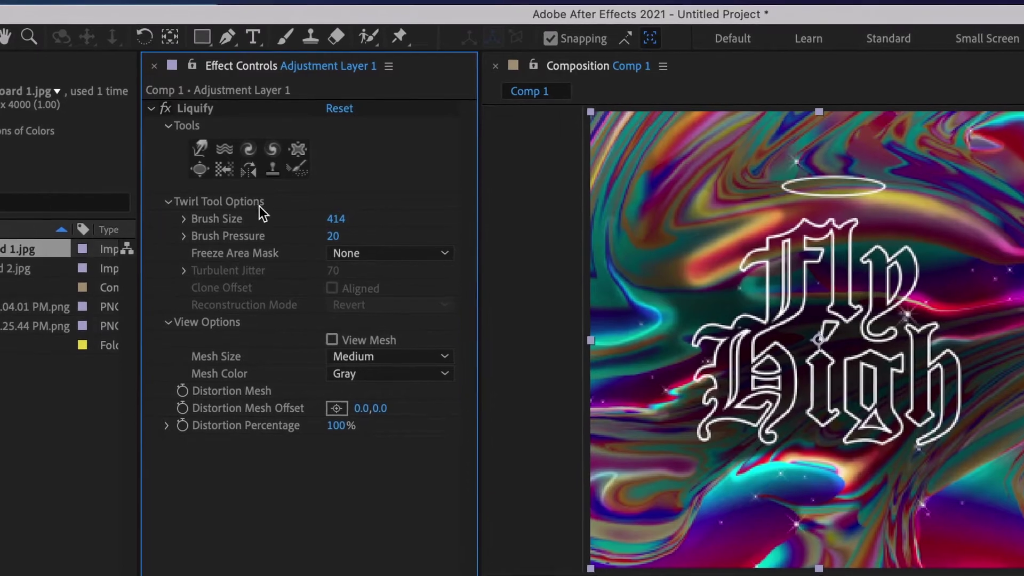
{"action": "left_click", "coordinate": [245, 152]}
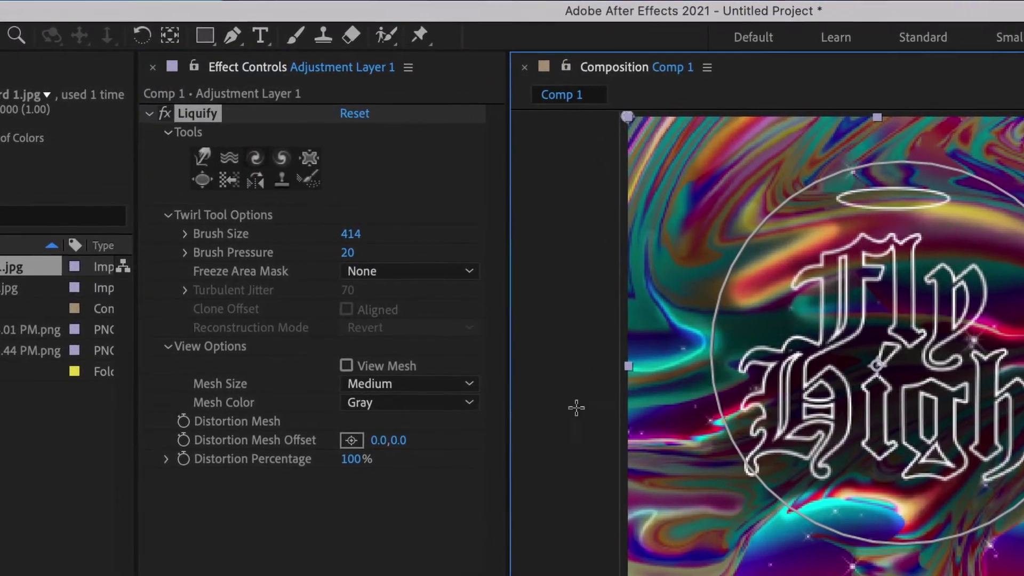
Step: Raise Brush Pressure to 75 and hold a twirl on the centre of the lettering
{"action": "left_click", "coordinate": [349, 252]}
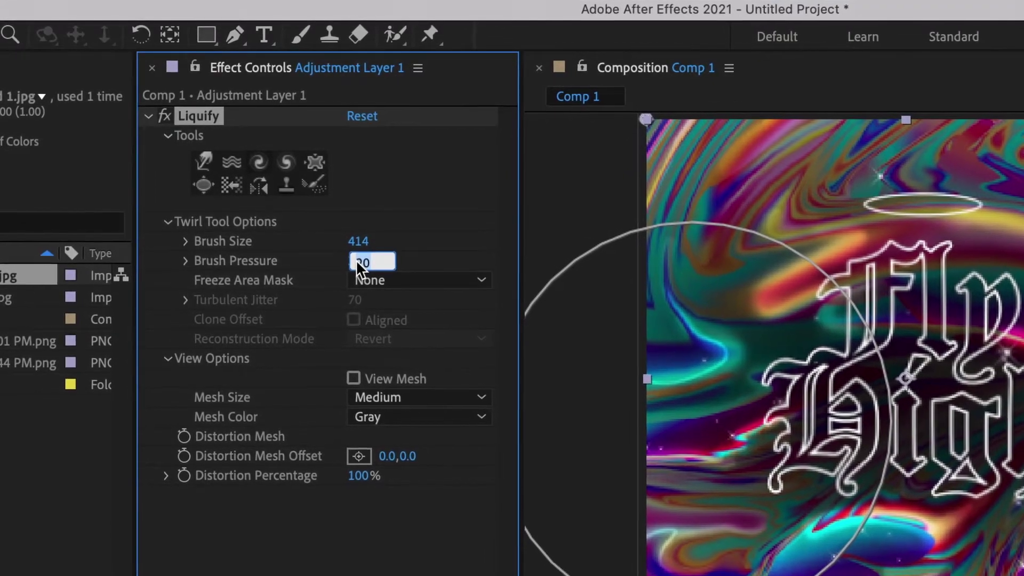
{"action": "type", "text": "75"}
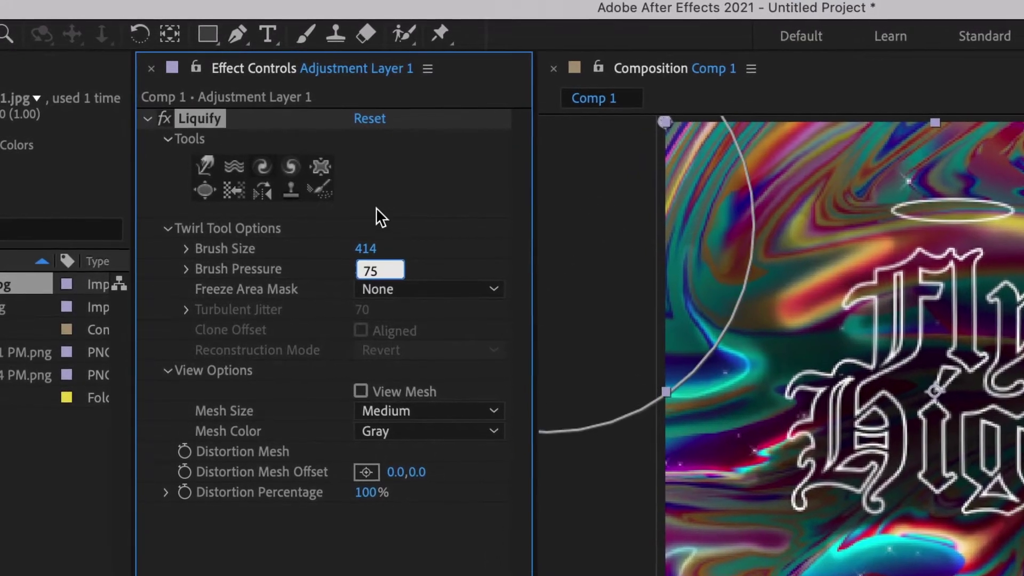
{"action": "left_click", "coordinate": [265, 167]}
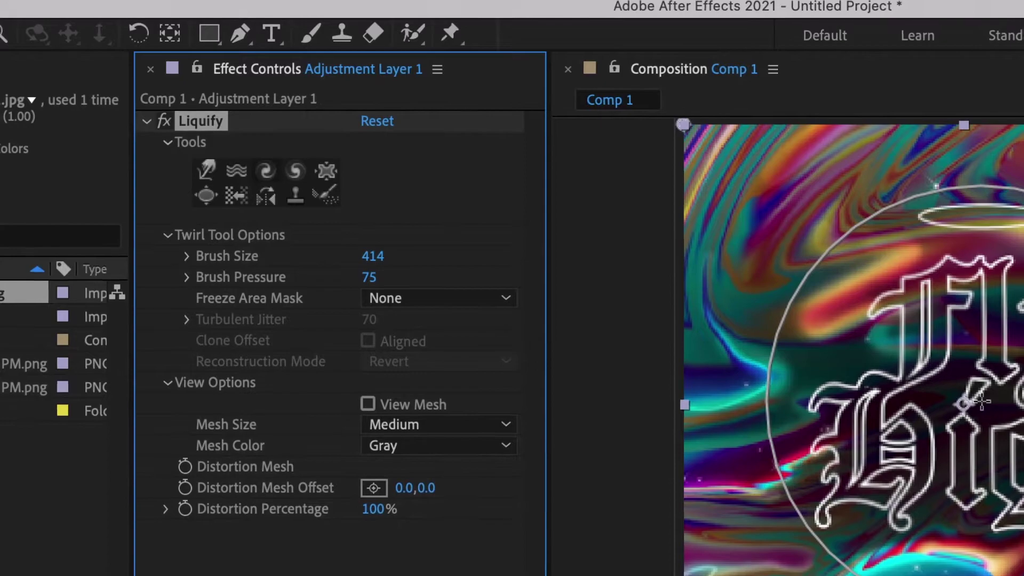
{"action": "left_click_drag", "start_coordinate": [981, 403], "coordinate": [981, 403]}
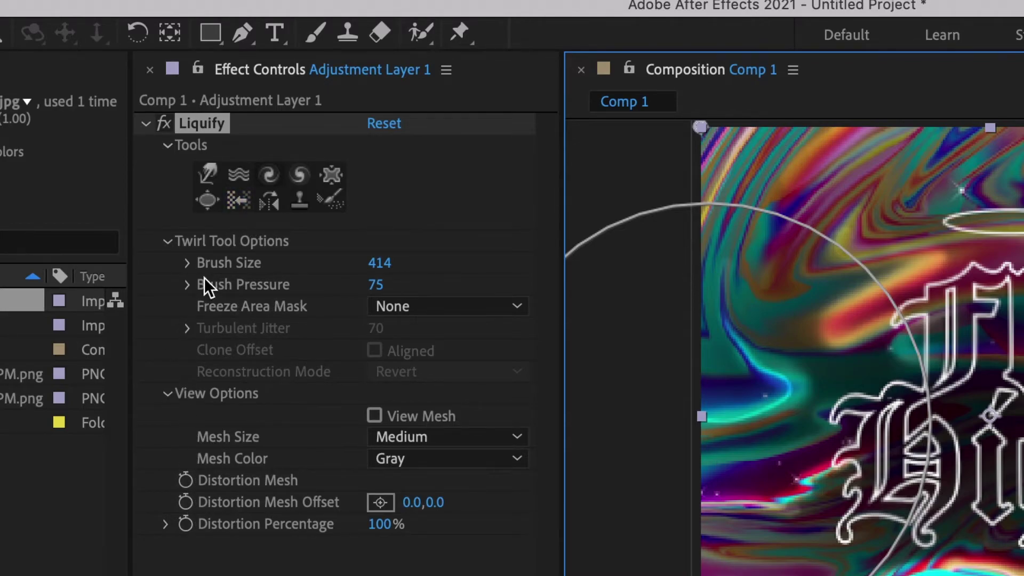
Step: Try a Turbulence stroke at Brush Pressure 75 and Warp strokes at Brush Pressure 100 over the lettering
{"action": "left_click", "coordinate": [238, 174]}
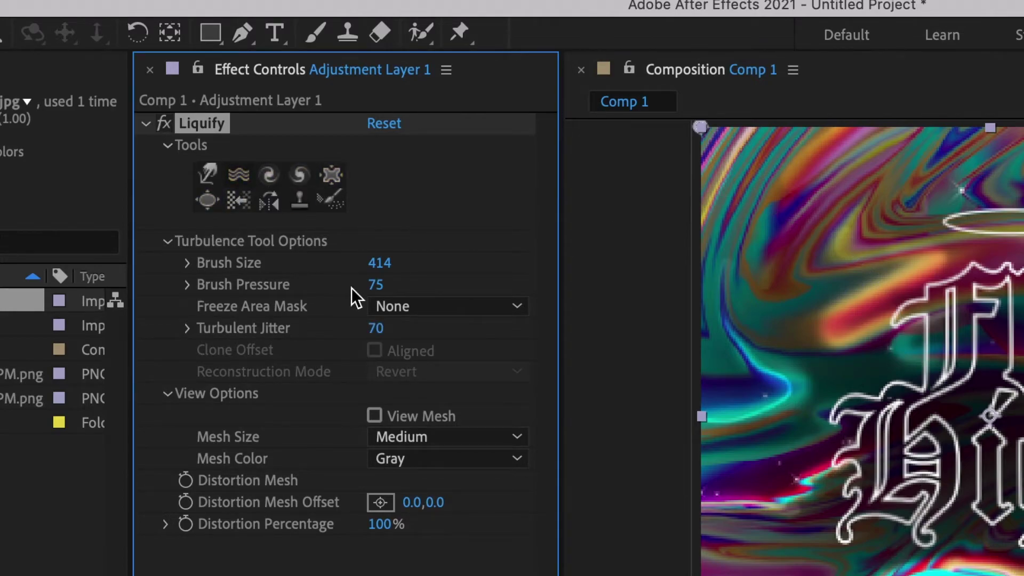
{"action": "left_click_drag", "start_coordinate": [1002, 400], "coordinate": [1005, 431]}
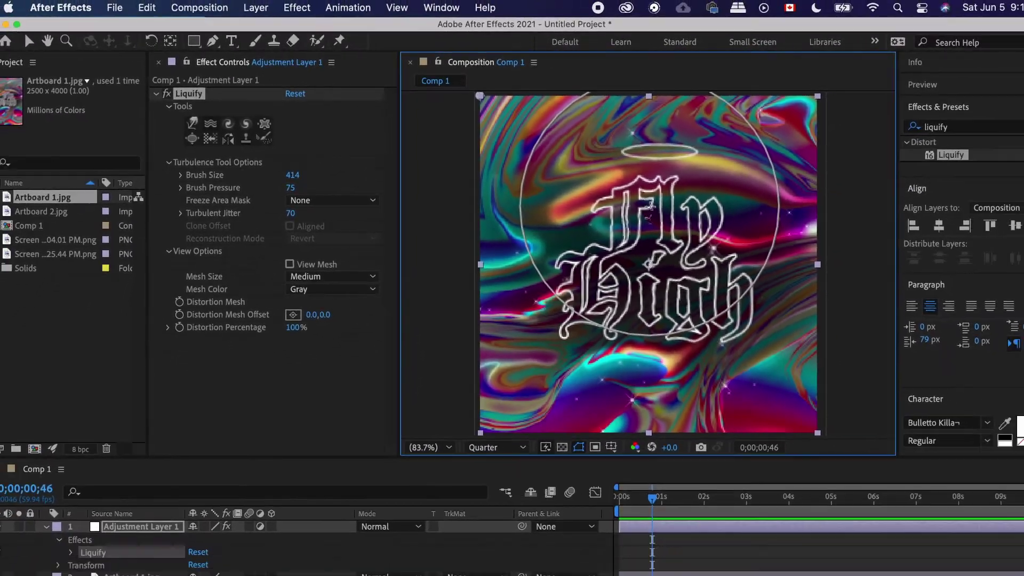
{"action": "left_click_drag", "start_coordinate": [313, 212], "coordinate": [326, 212]}
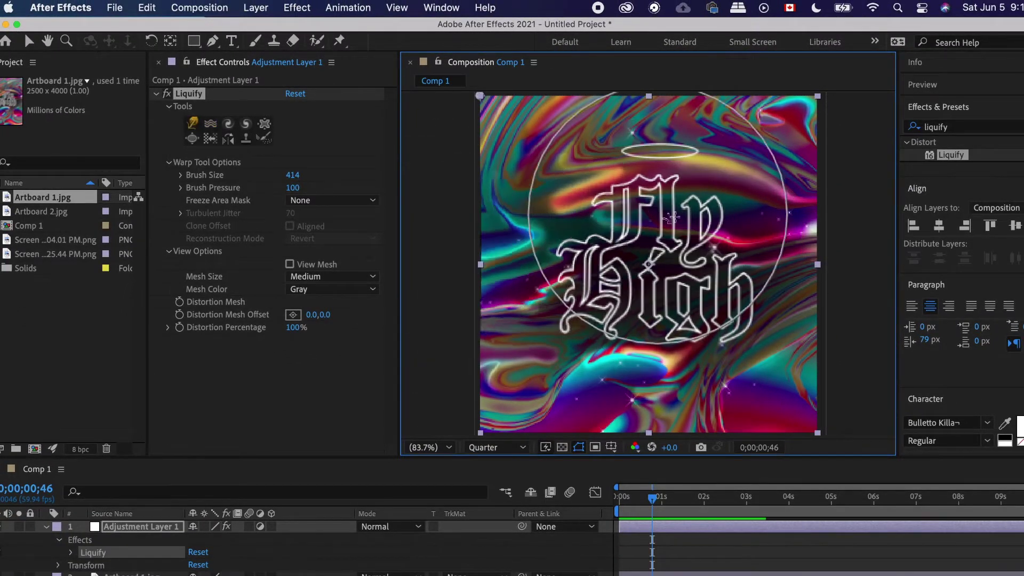
{"action": "left_click_drag", "start_coordinate": [656, 160], "coordinate": [590, 239]}
{"action": "left_click_drag", "start_coordinate": [663, 252], "coordinate": [663, 257]}
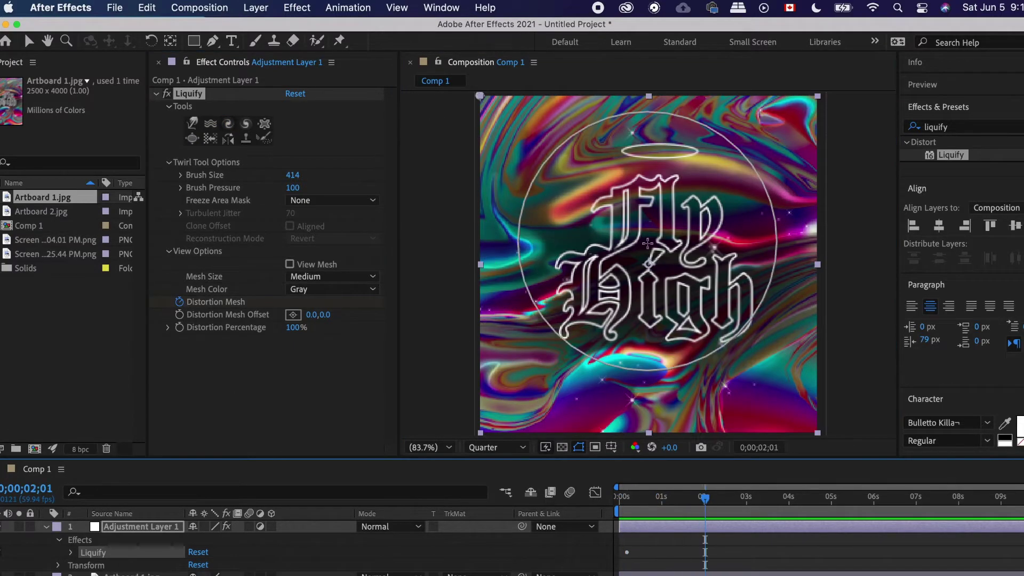
Step: Keyframe twirls at Brush Pressure 100 with a 414 brush at 0;00;02;01 and a 585 brush at 0;00;02;29, previewing in between
{"action": "left_click_drag", "start_coordinate": [648, 243], "coordinate": [633, 210]}
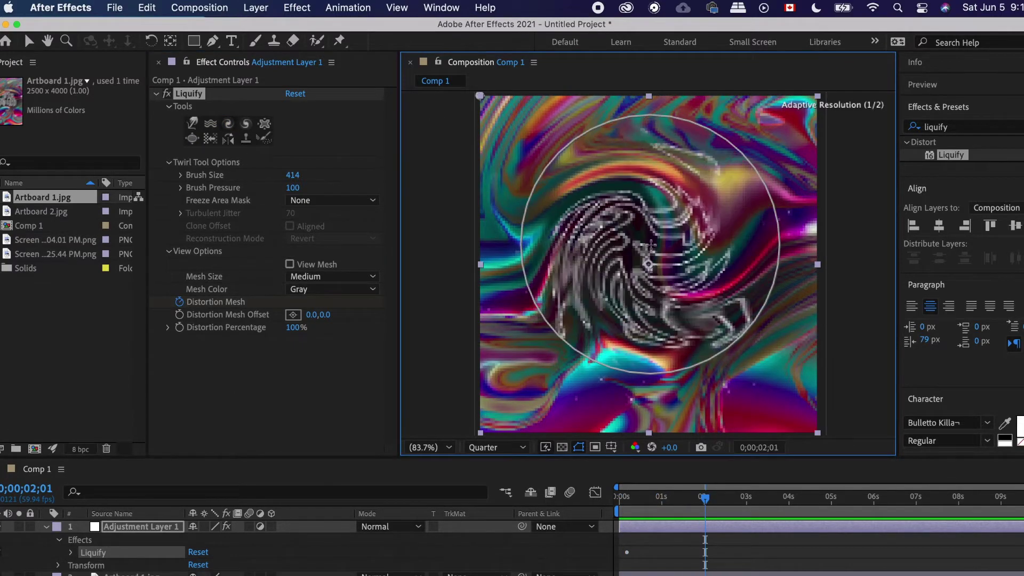
{"action": "key", "text": "space"}
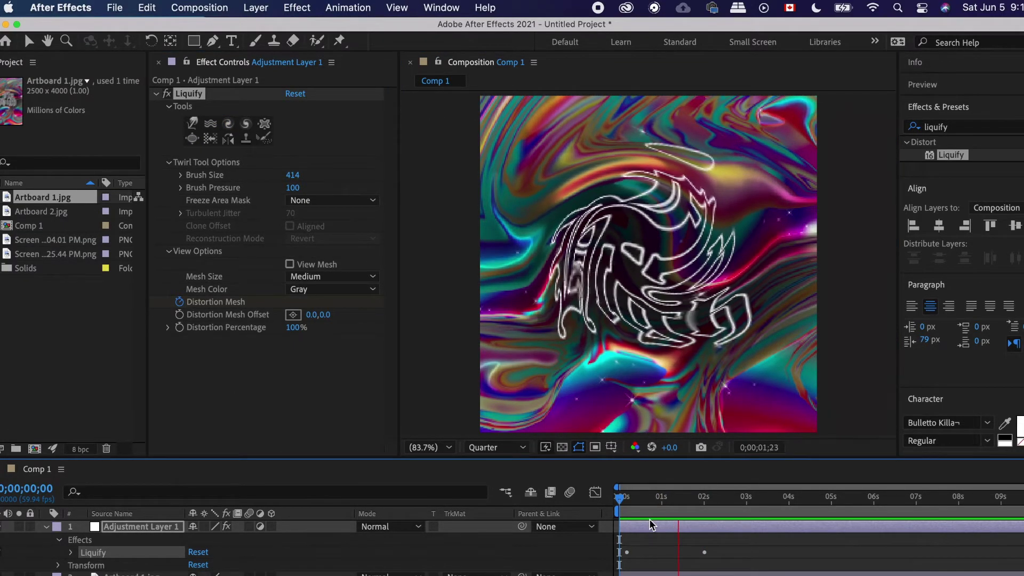
{"action": "key", "text": "space"}
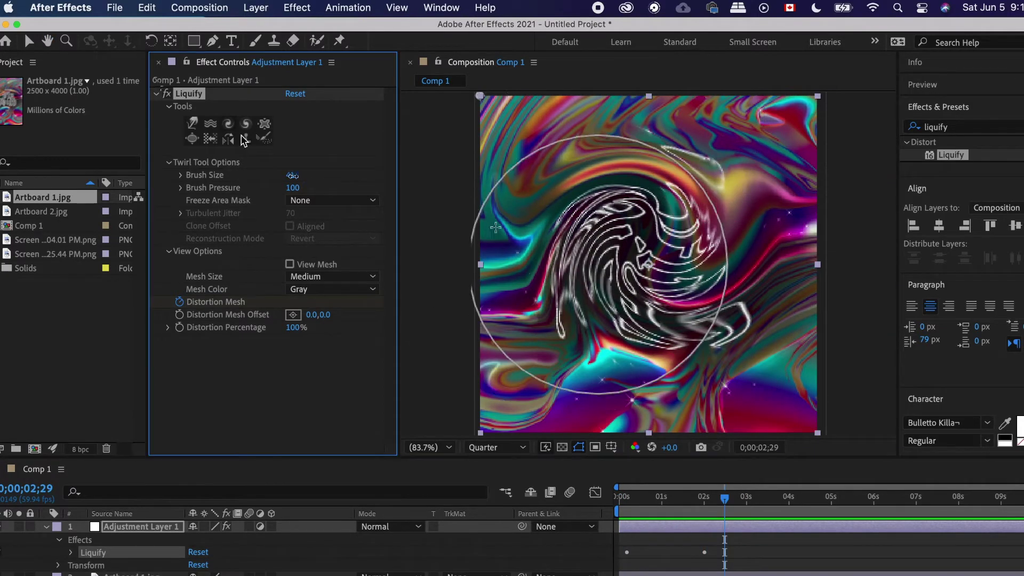
{"action": "left_click_drag", "start_coordinate": [656, 277], "coordinate": [652, 277]}
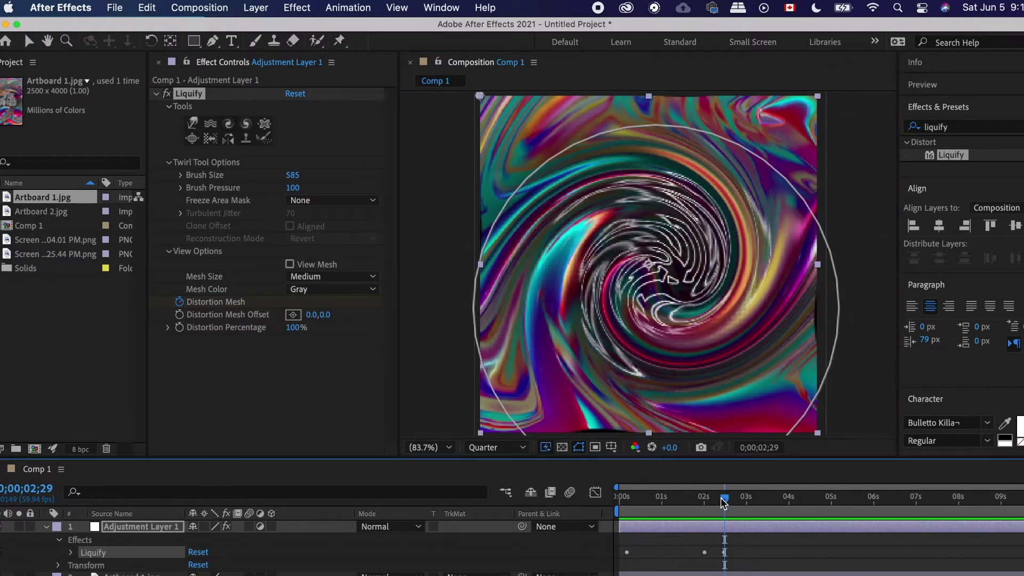
Step: Reveal the Distortion Mesh keyframes, move the middle one to about 1.5 seconds, and preview from the start
{"action": "mouse_move", "coordinate": [724, 497]}
{"action": "left_mouse_down"}
{"action": "mouse_move", "coordinate": [618, 499]}
{"action": "mouse_move", "coordinate": [751, 501]}
{"action": "left_mouse_up"}
{"action": "key", "text": "u"}
{"action": "key", "text": "v"}
{"action": "key", "text": "Home"}
{"action": "key", "text": "space"}
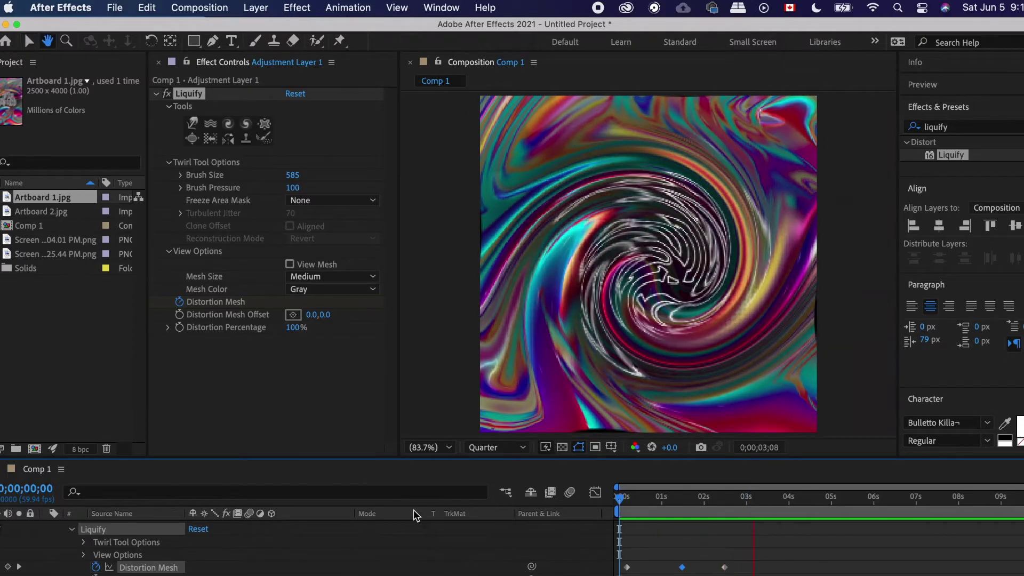
Step: Keyframe a Pucker distortion over the lettering with a 585 brush at Brush Pressure 100 at about 4 seconds, and preview from the start
{"action": "key", "text": "space"}
{"action": "left_click_drag", "start_coordinate": [763, 497], "coordinate": [753, 497]}
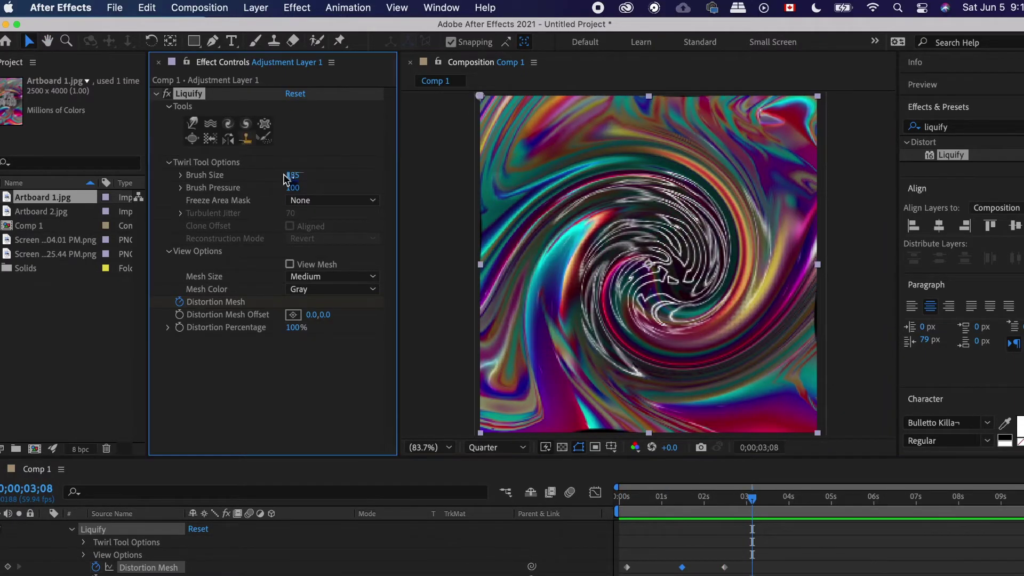
{"action": "left_click", "coordinate": [228, 123]}
{"action": "mouse_move", "coordinate": [565, 299]}
{"action": "left_mouse_down"}
{"action": "mouse_move", "coordinate": [573, 320]}
{"action": "mouse_move", "coordinate": [587, 299]}
{"action": "left_mouse_up"}
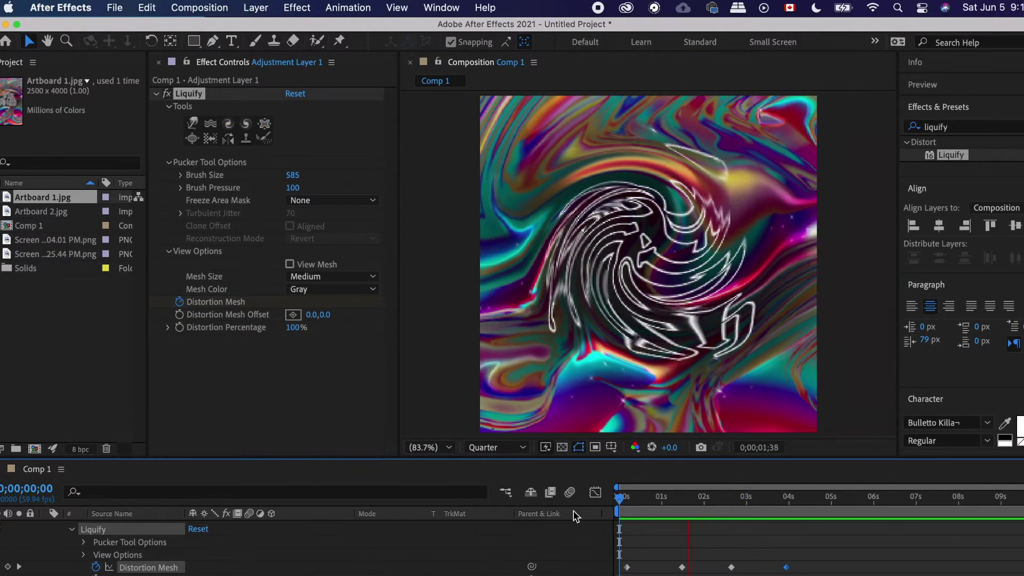
{"action": "scroll", "coordinate": [786, 283], "scroll_direction": "up", "scroll_amount": 6}
{"action": "scroll", "coordinate": [786, 279], "scroll_direction": "down", "scroll_amount": 10}
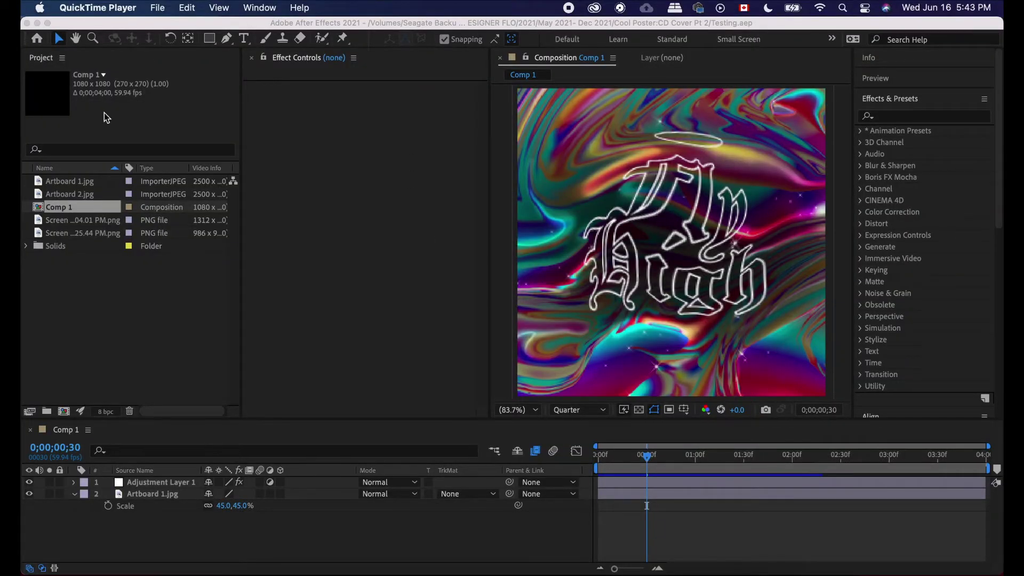
Step: Export Comp 1 to the Adobe Media Encoder queue and switch to Adobe Media Encoder 2021
{"action": "left_click", "coordinate": [149, 27]}
{"action": "left_click", "coordinate": [137, 8]}
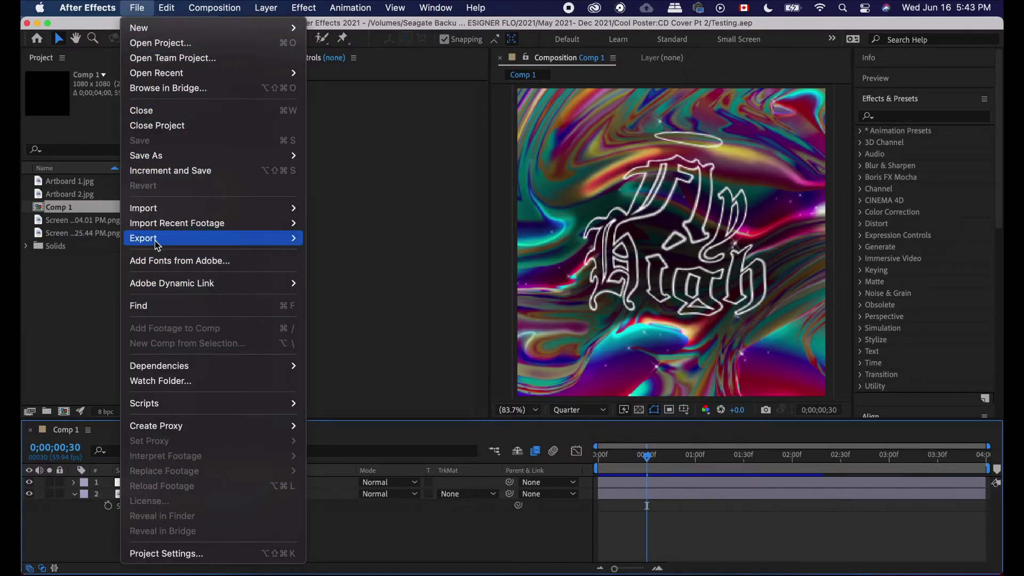
{"action": "mouse_move", "coordinate": [160, 240]}
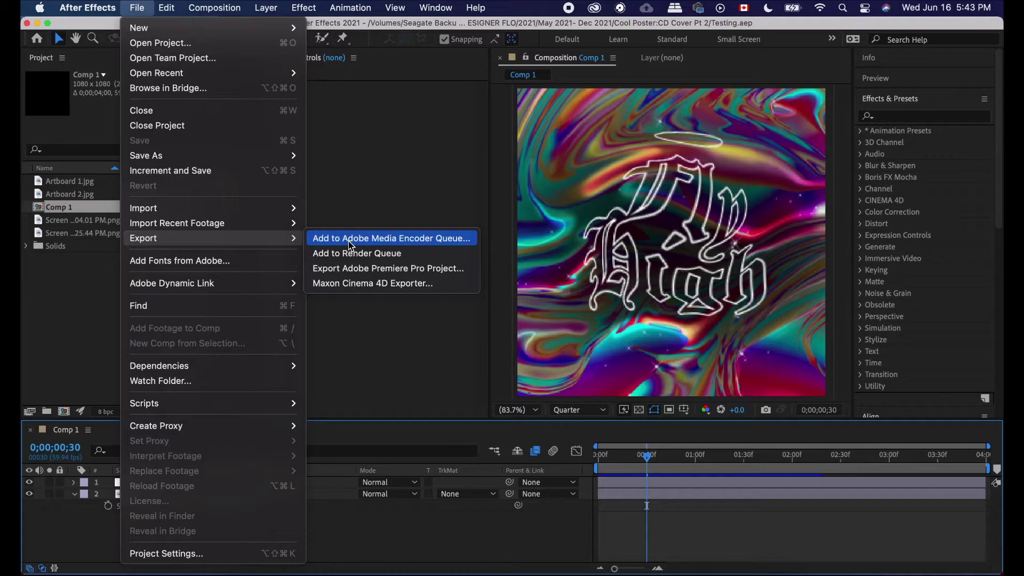
{"action": "left_click", "coordinate": [385, 239]}
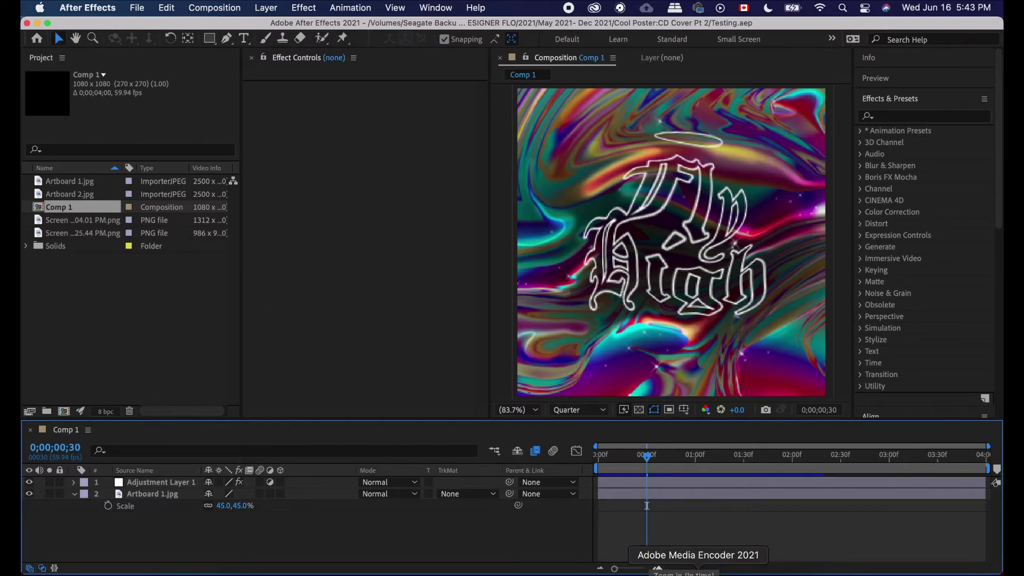
{"action": "left_click", "coordinate": [698, 573]}
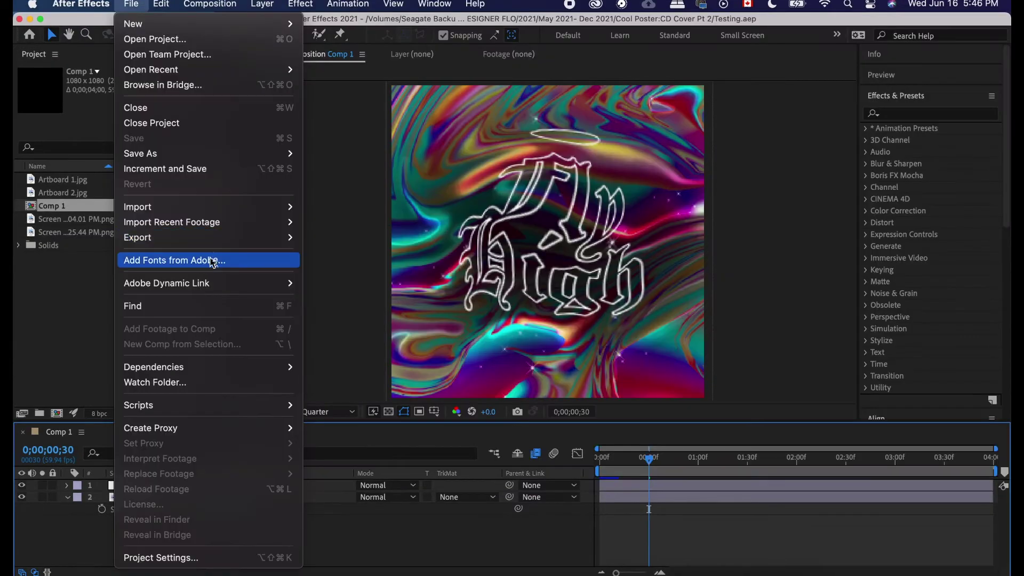
Step: Add Comp 1 to the After Effects Render Queue and start the render
{"action": "mouse_move", "coordinate": [277, 238]}
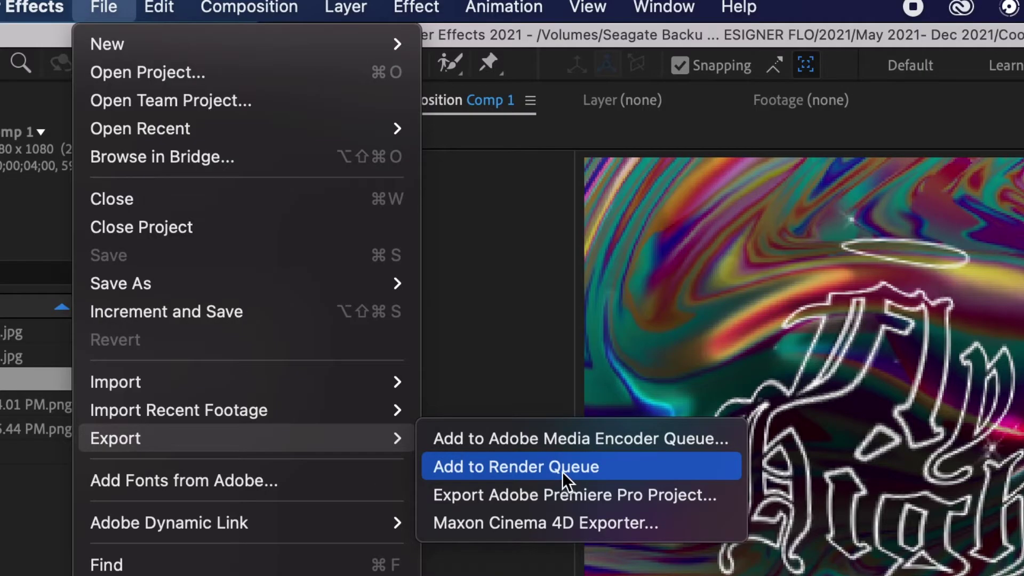
{"action": "left_click", "coordinate": [563, 470]}
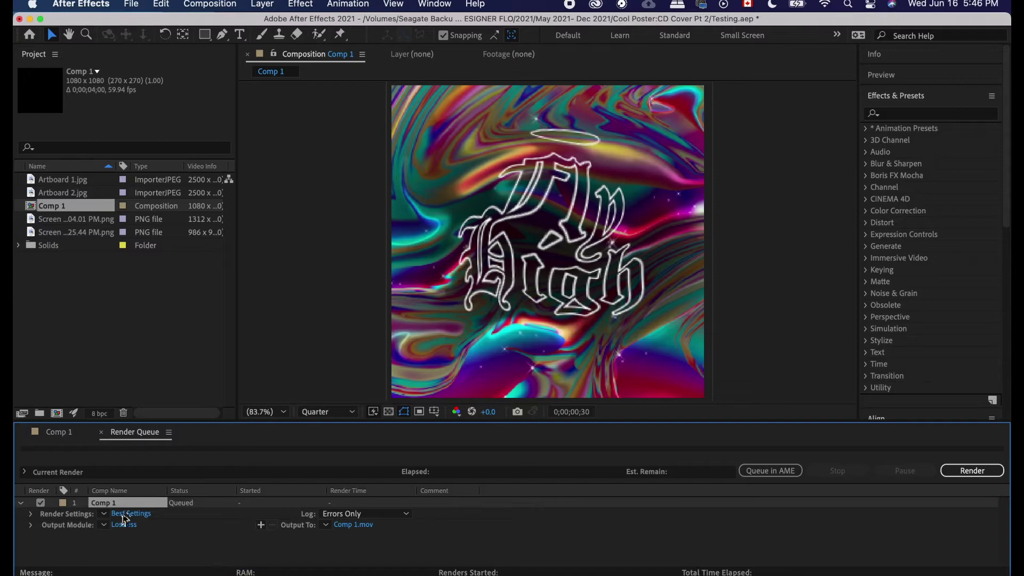
{"action": "left_click", "coordinate": [972, 470]}
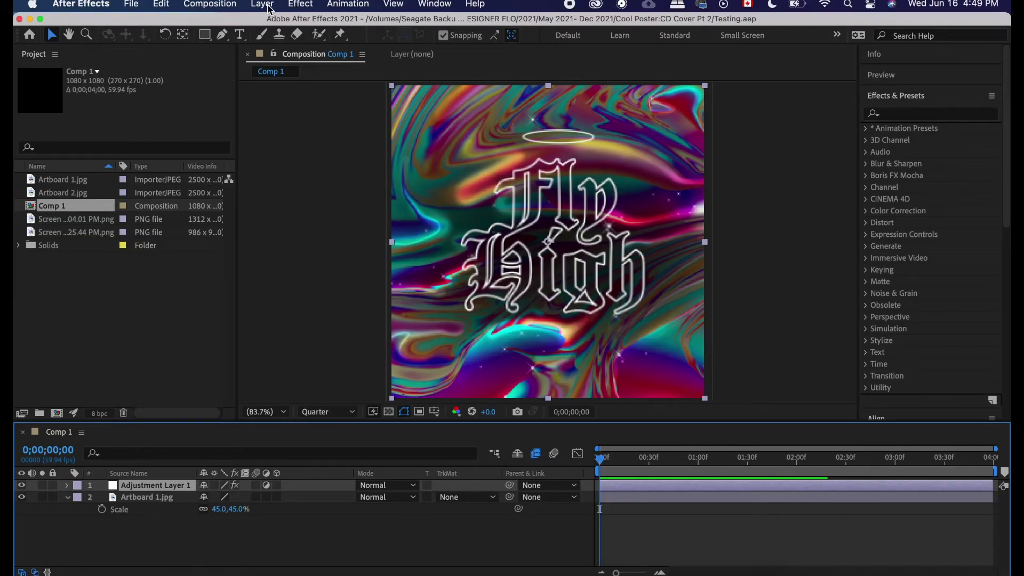
Step: Create a second adjustment layer above the existing one and search the effects for "star"
{"action": "left_click", "coordinate": [265, 5]}
{"action": "mouse_move", "coordinate": [334, 24]}
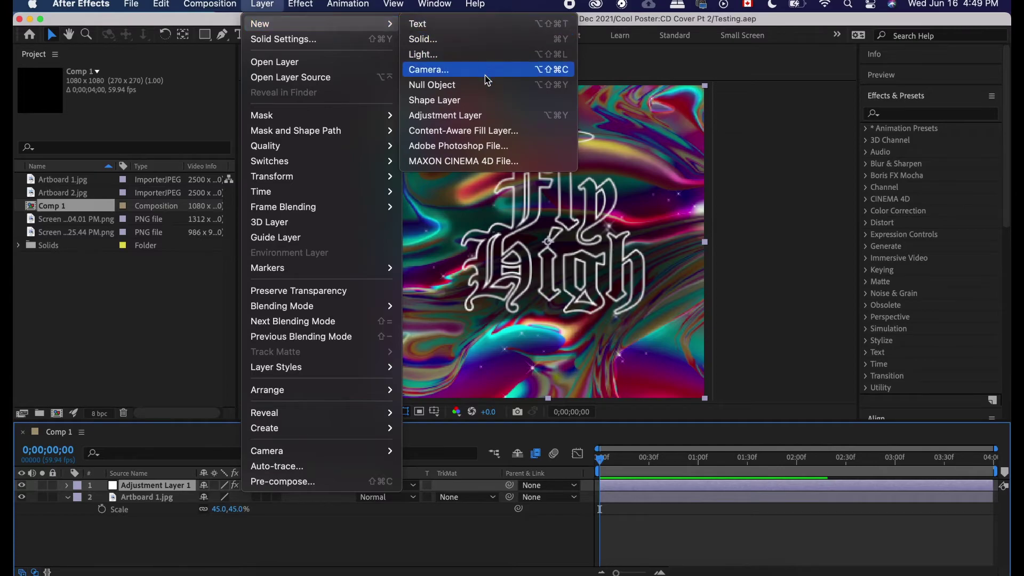
{"action": "left_click", "coordinate": [491, 115]}
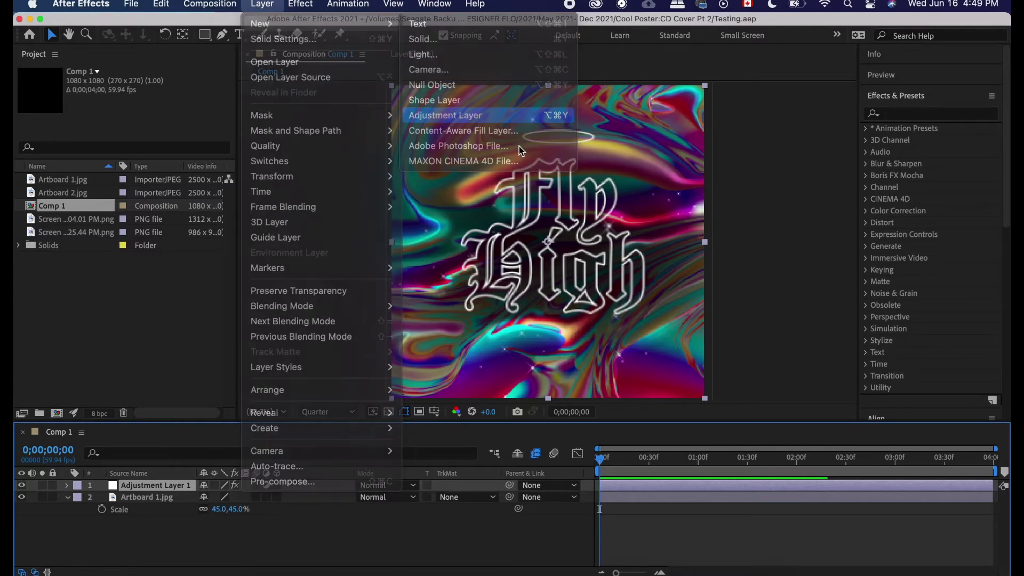
{"action": "left_click", "coordinate": [897, 115]}
{"action": "type", "text": "star"}
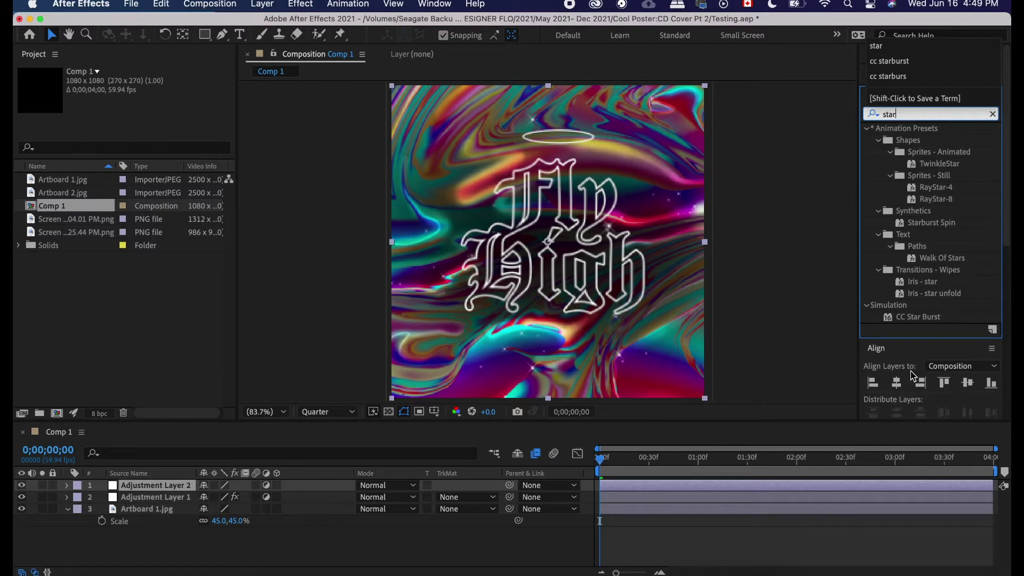
Step: Try CC Star Burst on Adjustment Layer 2, scrub the opening frames, and delete the effect
{"action": "left_click", "coordinate": [926, 331]}
{"action": "left_click_drag", "start_coordinate": [925, 319], "coordinate": [728, 488]}
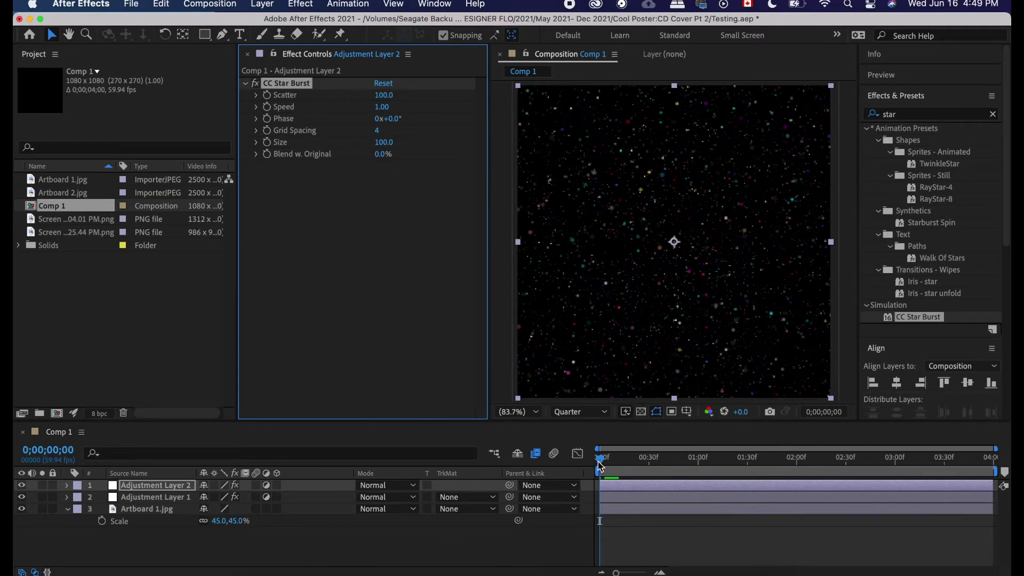
{"action": "left_click_drag", "start_coordinate": [604, 460], "coordinate": [623, 458]}
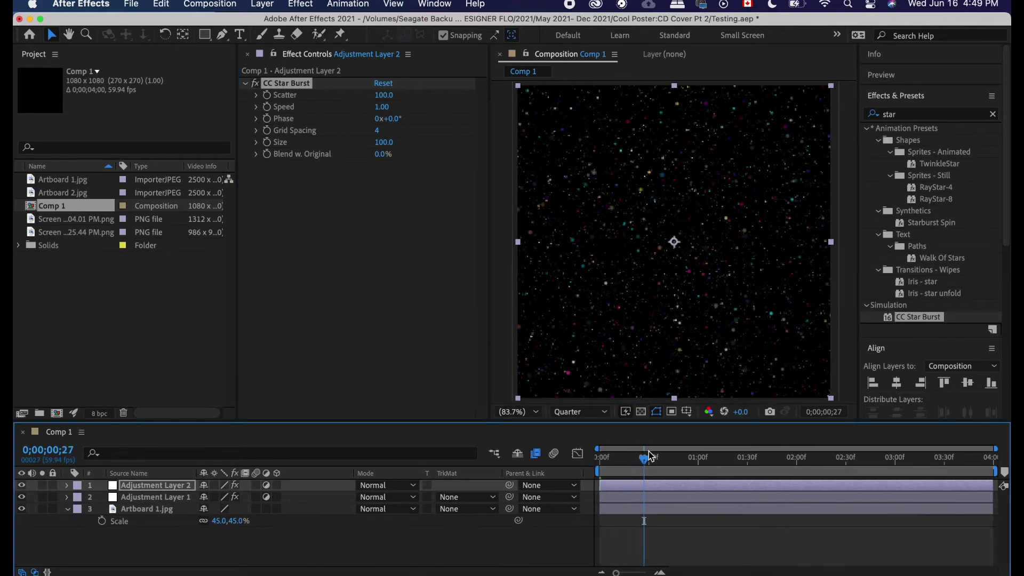
{"action": "left_click_drag", "start_coordinate": [632, 464], "coordinate": [601, 464]}
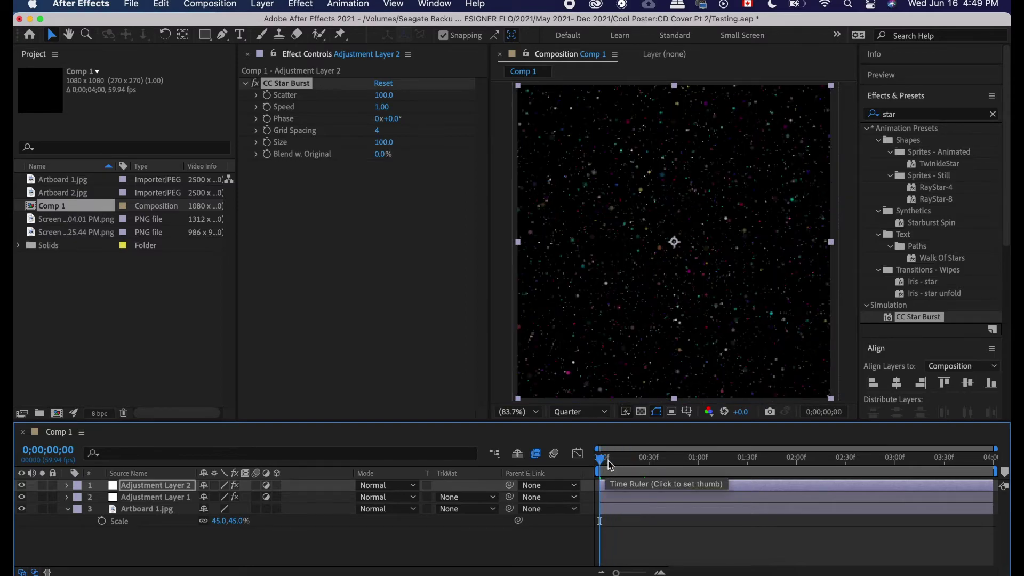
{"action": "left_click_drag", "start_coordinate": [621, 463], "coordinate": [553, 458]}
{"action": "key", "text": "Delete"}
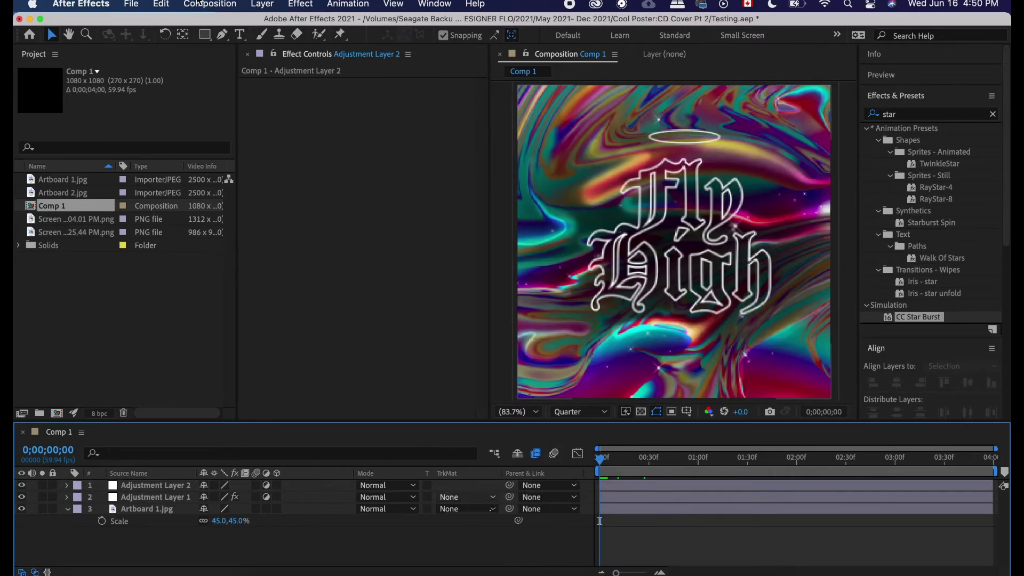
Step: Create a white 1080 x 1080 px solid layer named White Solid 1
{"action": "left_click", "coordinate": [263, 5]}
{"action": "mouse_move", "coordinate": [264, 24]}
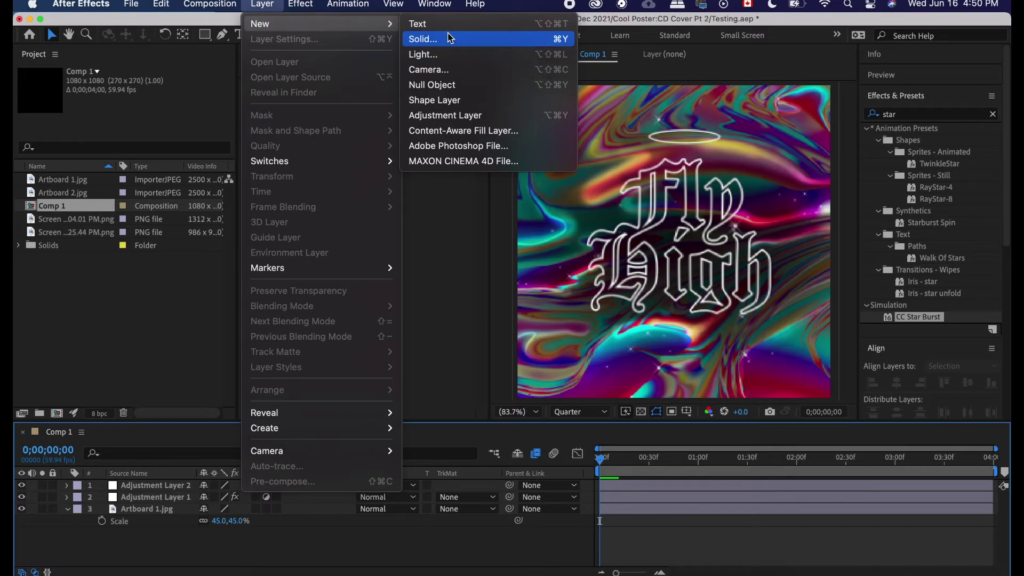
{"action": "left_click", "coordinate": [448, 39]}
{"action": "left_click", "coordinate": [482, 448]}
{"action": "left_click", "coordinate": [447, 298]}
{"action": "left_click", "coordinate": [747, 331]}
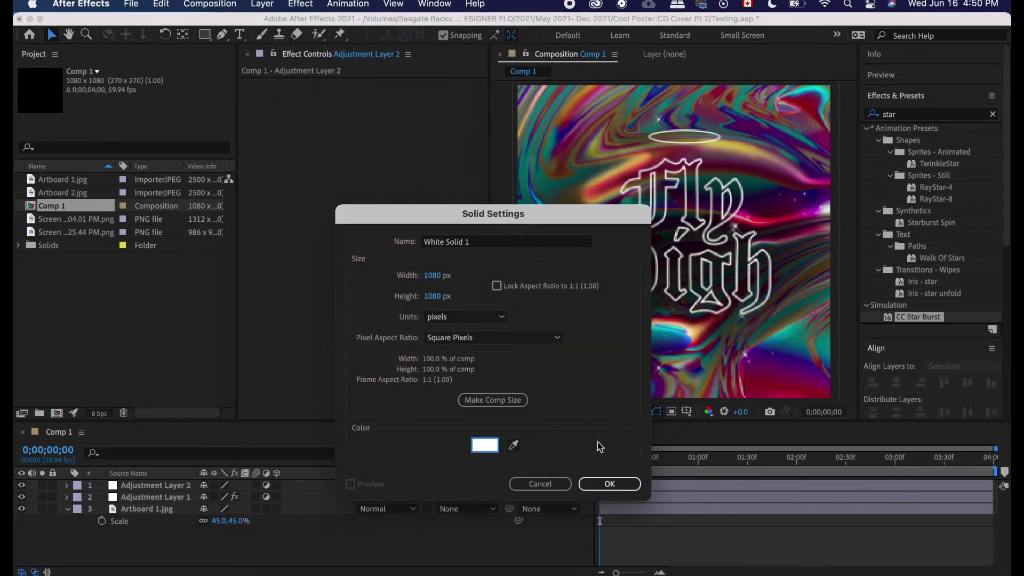
{"action": "left_click", "coordinate": [600, 484]}
Step: Stack Adjustment Layer 2 above White Solid 1, apply CC Star Burst to it, and scrub the opening frames
{"action": "left_click_drag", "start_coordinate": [147, 496], "coordinate": [153, 490]}
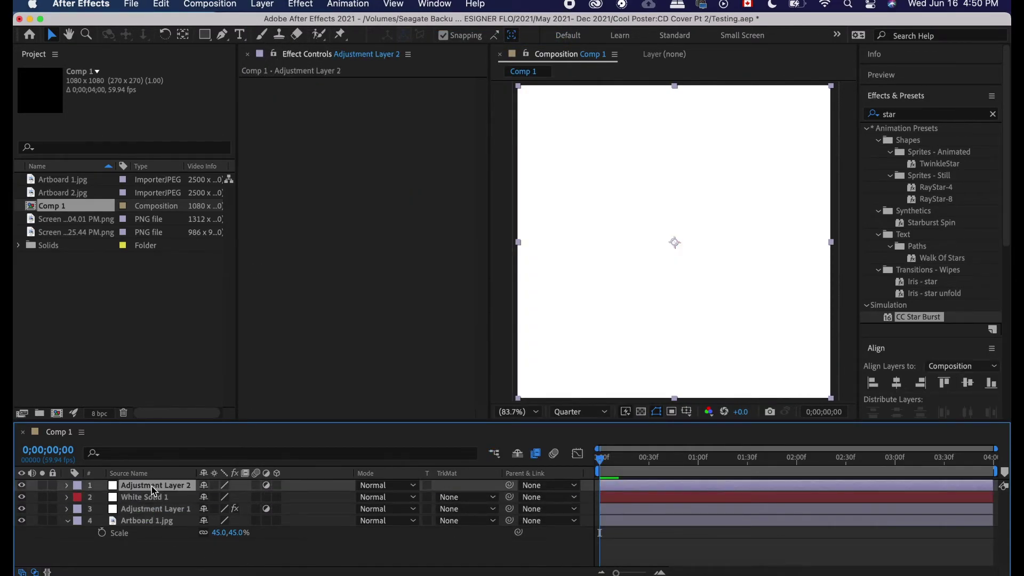
{"action": "left_click_drag", "start_coordinate": [927, 318], "coordinate": [151, 487]}
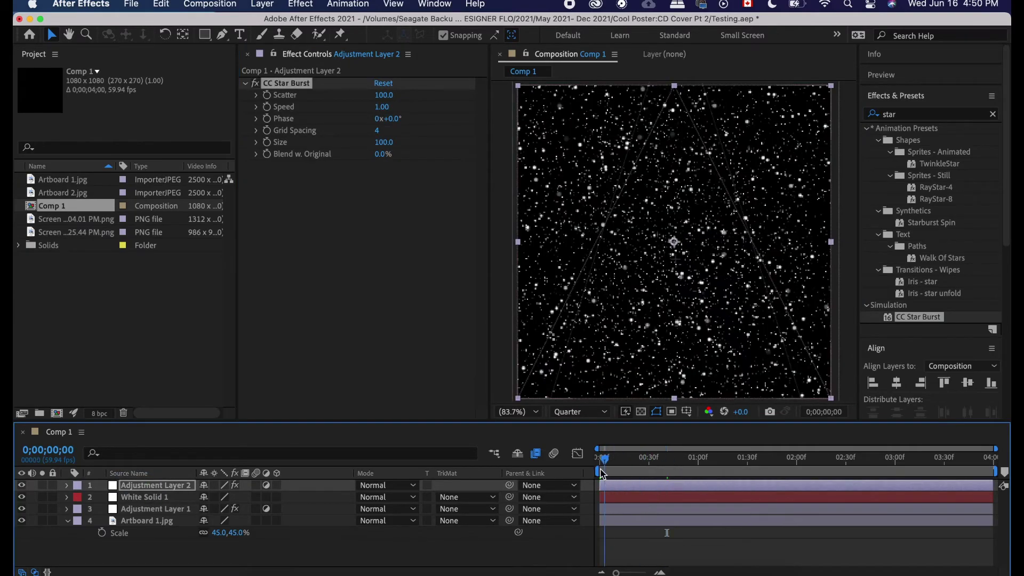
{"action": "left_click_drag", "start_coordinate": [599, 458], "coordinate": [583, 481]}
Step: Set the CC Star Burst Size to 61 and preview the stars from the start
{"action": "left_click", "coordinate": [407, 98]}
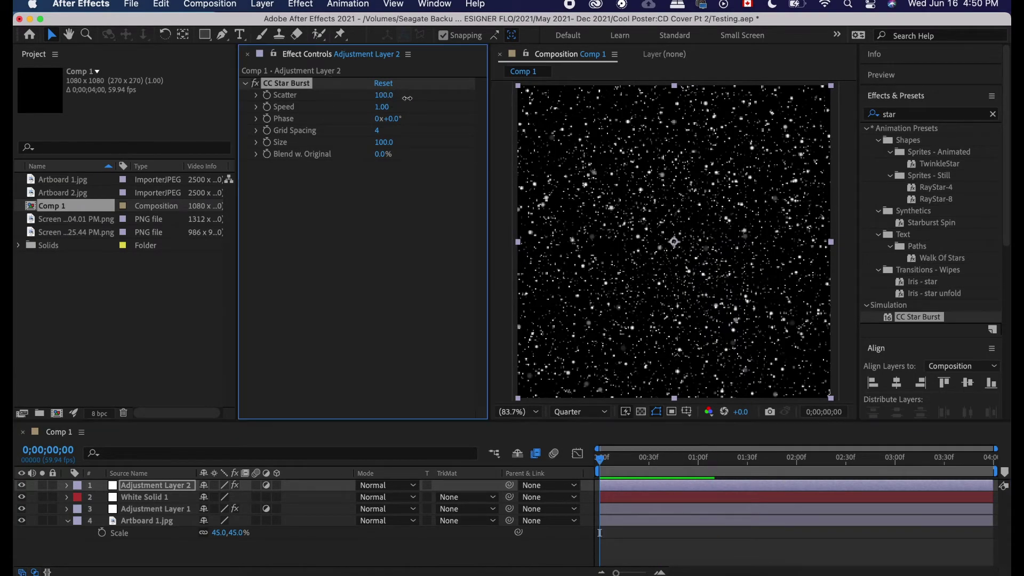
{"action": "left_click_drag", "start_coordinate": [455, 96], "coordinate": [388, 117]}
{"action": "left_click_drag", "start_coordinate": [501, 137], "coordinate": [366, 156]}
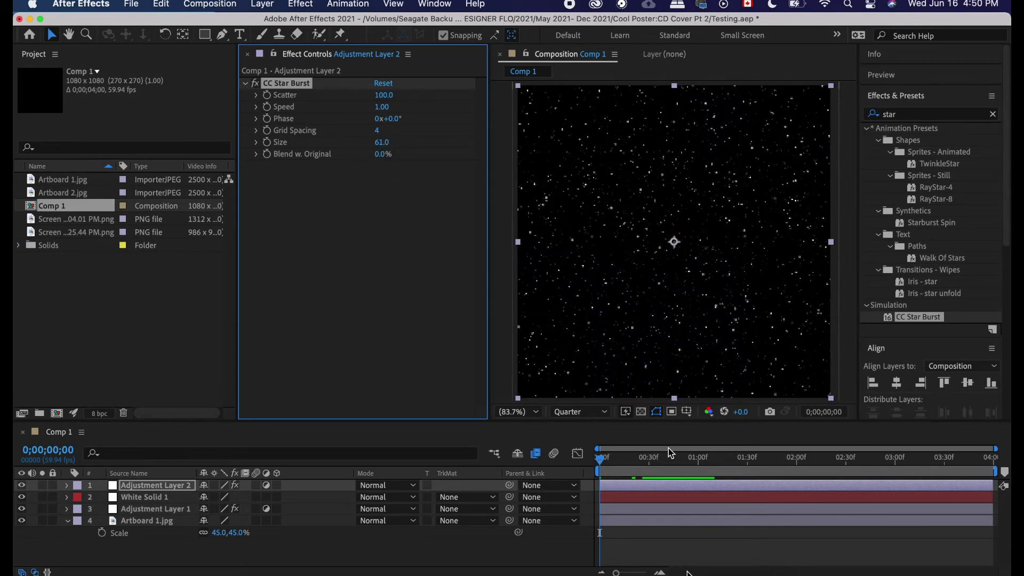
{"action": "key", "text": "space"}
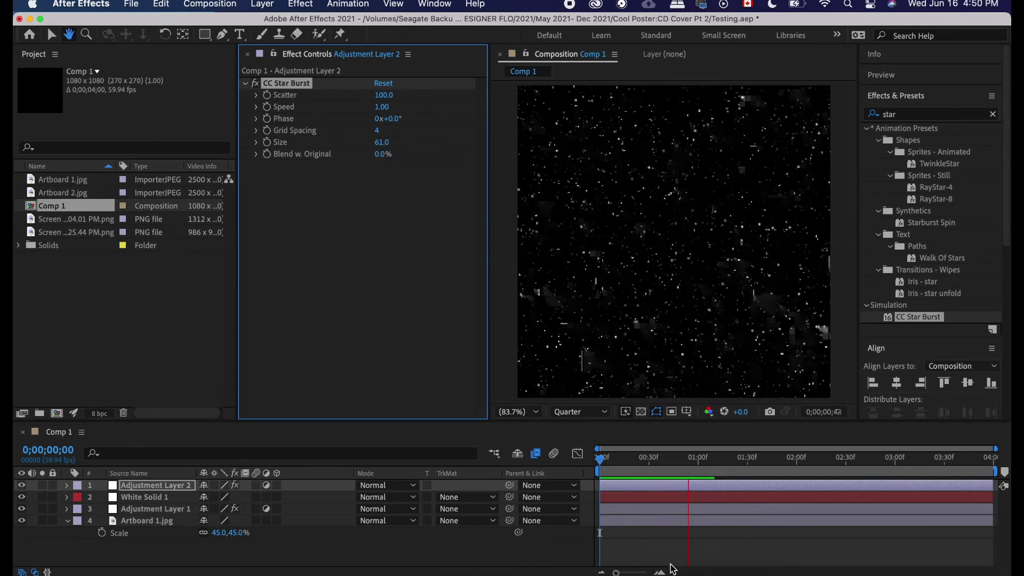
{"action": "left_click_drag", "start_coordinate": [702, 466], "coordinate": [600, 485]}
Step: Keyframe Adjustment Layer 2's Opacity at 100% at 0;00;00;13 and 0% at 0;00;00;27, and collapse the layer
{"action": "left_click", "coordinate": [631, 488]}
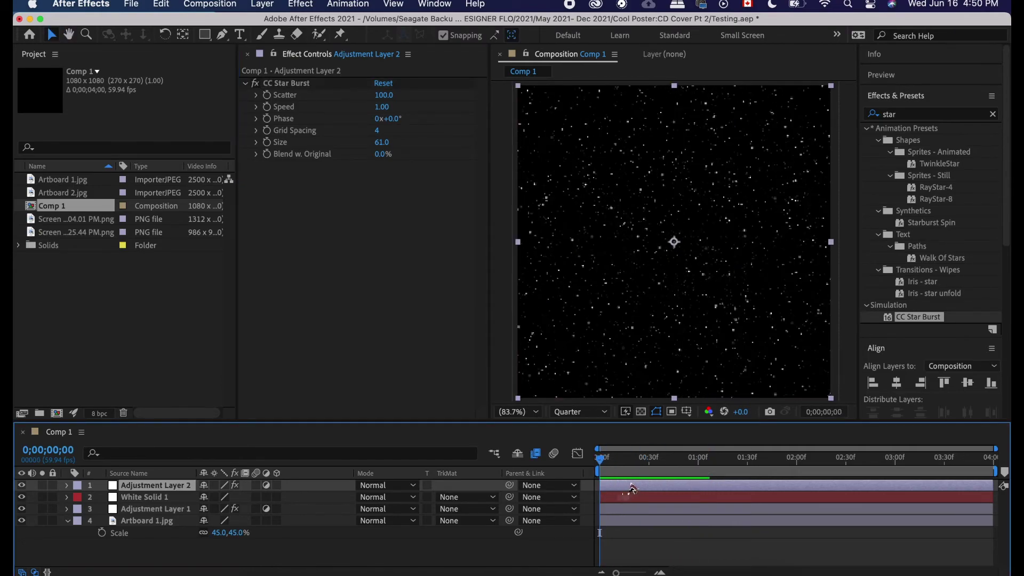
{"action": "left_click", "coordinate": [627, 500], "text": "shift"}
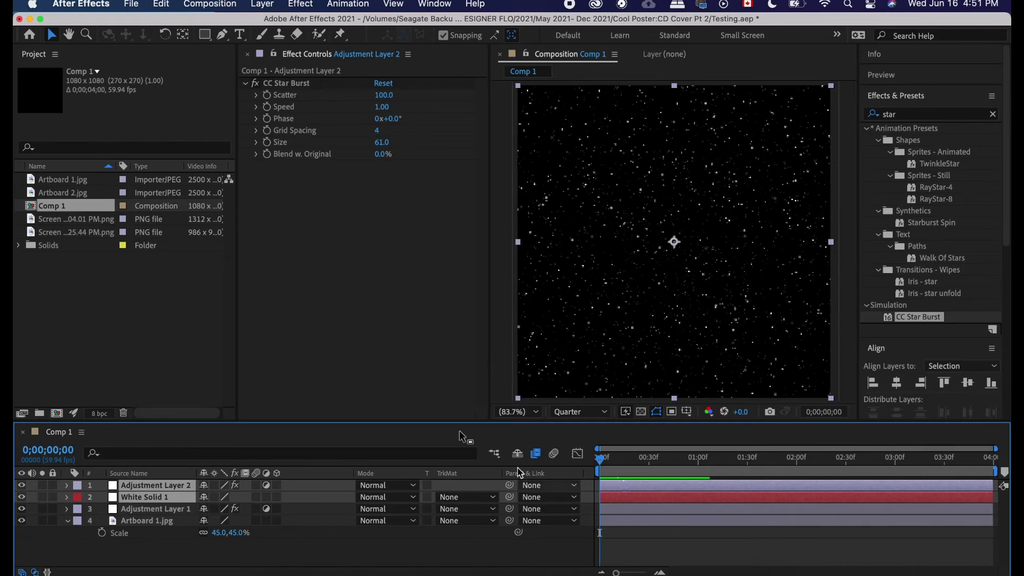
{"action": "left_click", "coordinate": [635, 487]}
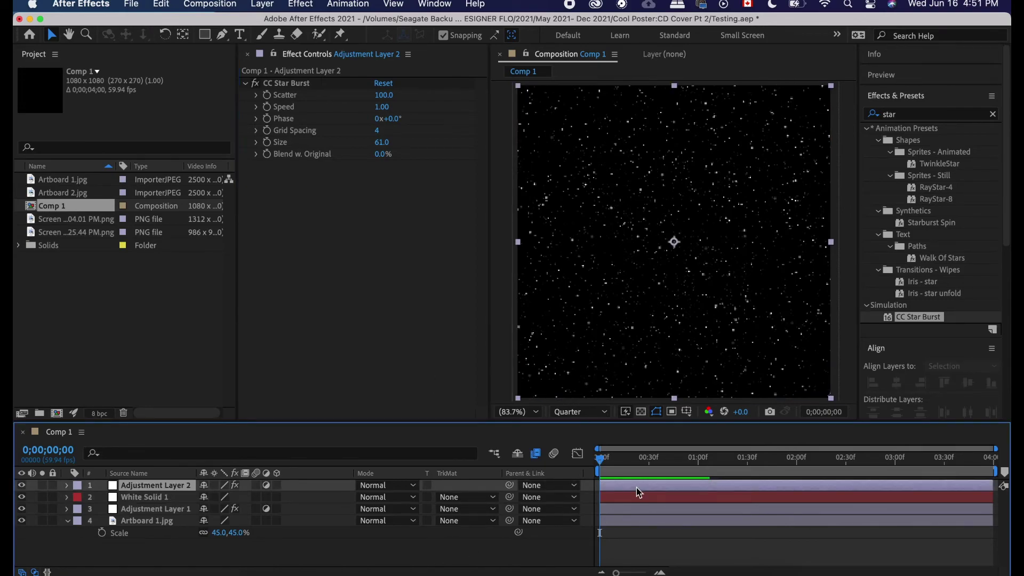
{"action": "key", "text": "space"}
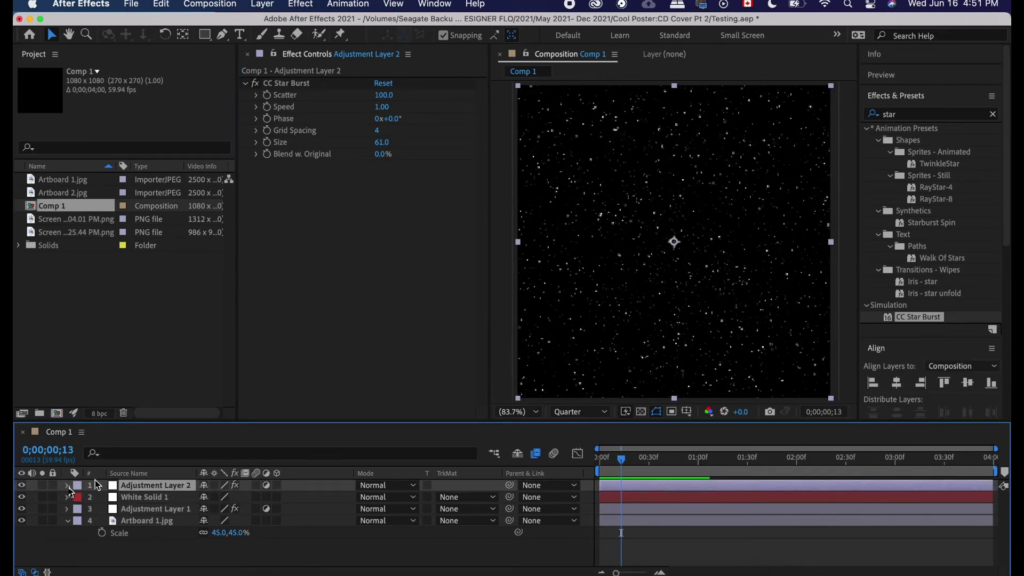
{"action": "left_click", "coordinate": [79, 499]}
{"action": "left_click", "coordinate": [102, 560]}
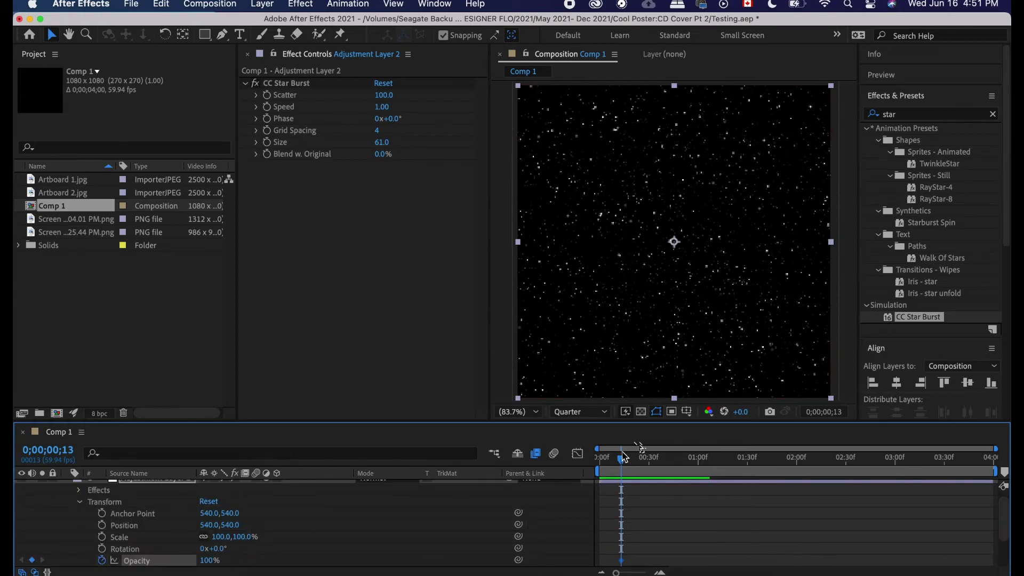
{"action": "left_click_drag", "start_coordinate": [622, 459], "coordinate": [642, 459]}
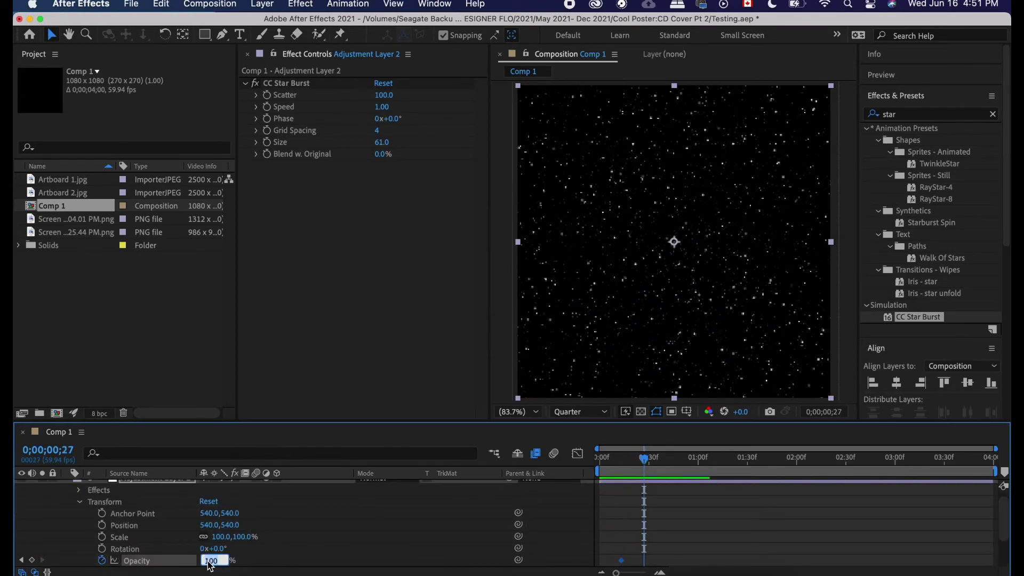
{"action": "key", "text": "Return"}
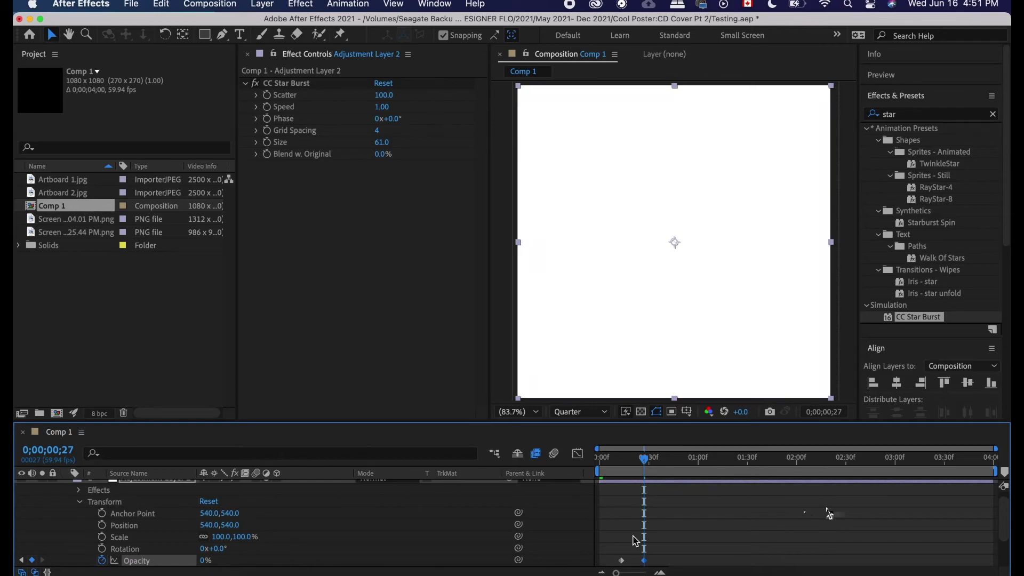
{"action": "scroll", "coordinate": [635, 541], "scroll_direction": "up", "scroll_amount": 1}
{"action": "left_click", "coordinate": [68, 486]}
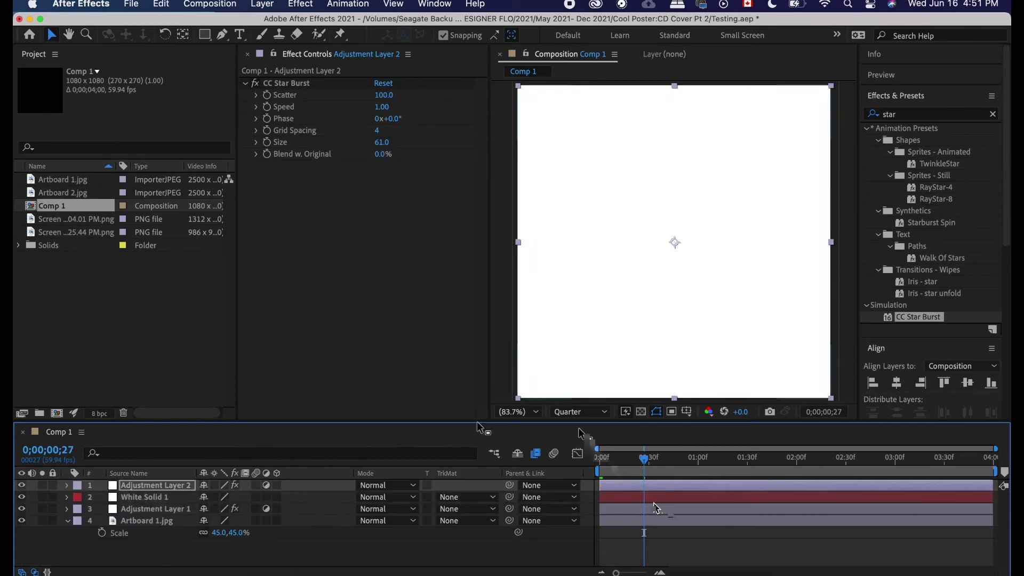
Step: Trim the end of White Solid 1 to 0;00;00;27 and preview the change from stars to artwork
{"action": "left_click_drag", "start_coordinate": [994, 496], "coordinate": [643, 509]}
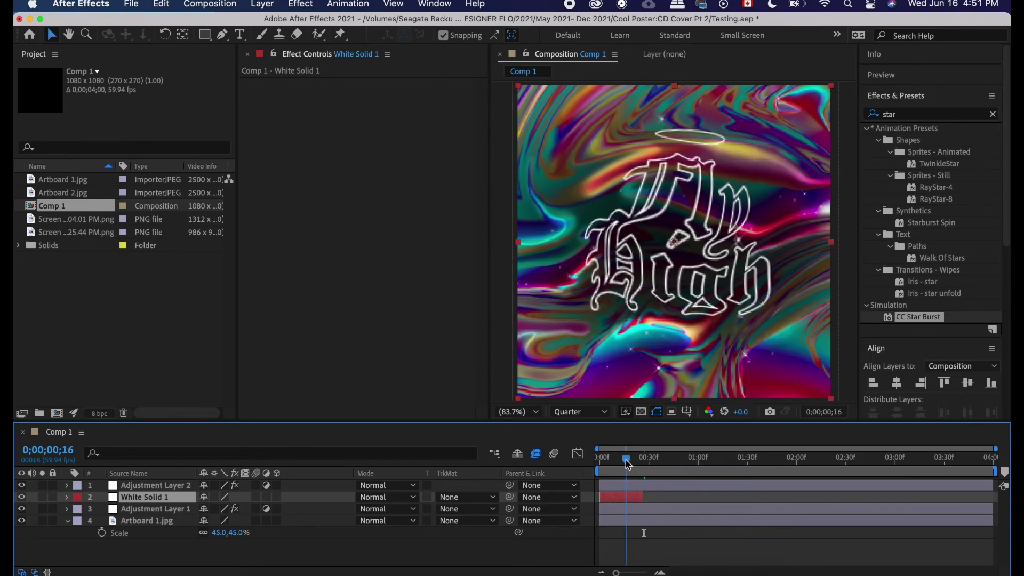
{"action": "mouse_move", "coordinate": [626, 460]}
{"action": "left_mouse_down"}
{"action": "mouse_move", "coordinate": [594, 460]}
{"action": "mouse_move", "coordinate": [639, 472]}
{"action": "left_mouse_up"}
{"action": "key", "text": "space"}
{"action": "key", "text": "space"}
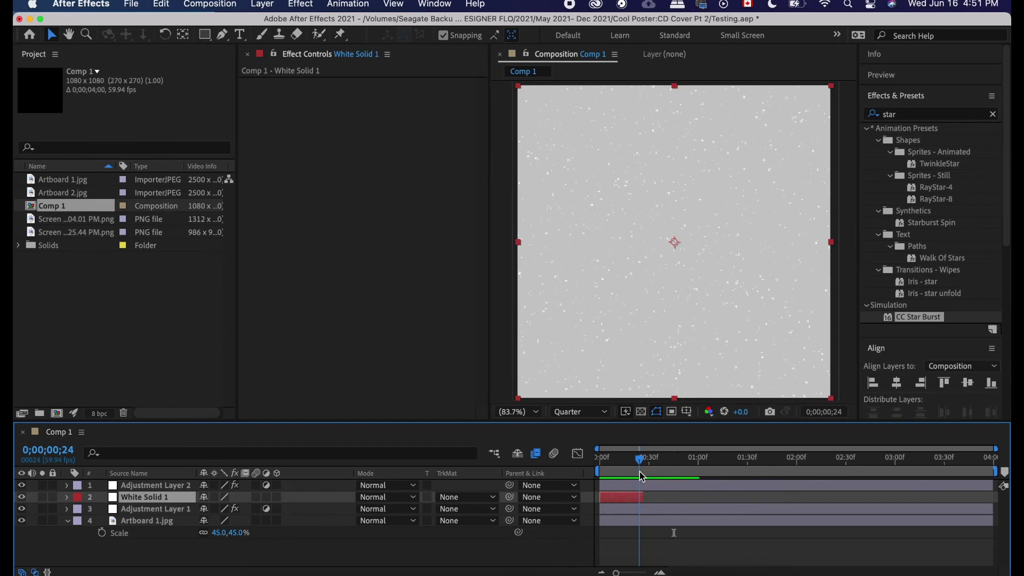
{"action": "left_click", "coordinate": [662, 497]}
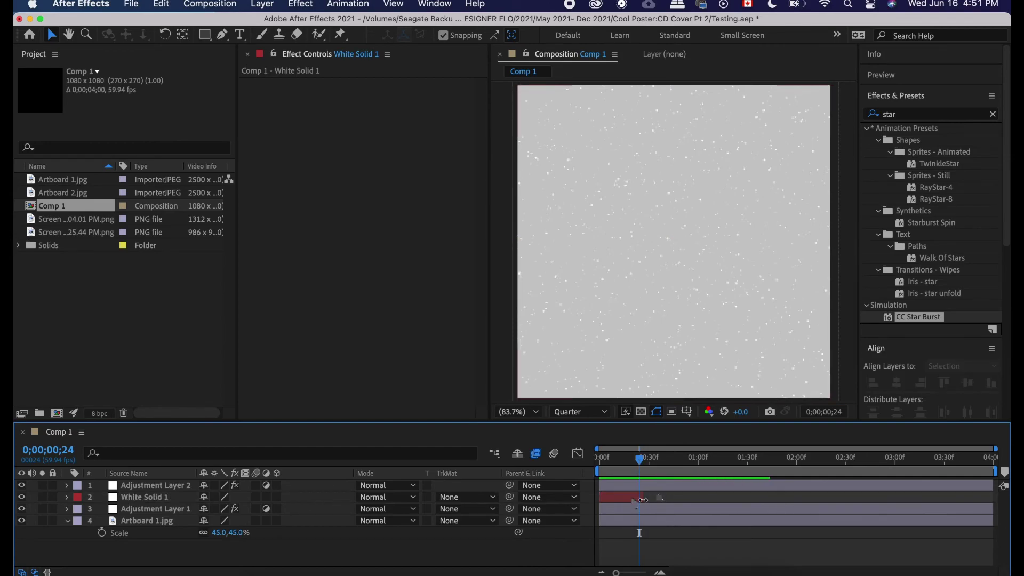
Step: Keyframe White Solid 1's Opacity at 100% at 0;00;00;21 and 0% at 0;00;00;26
{"action": "left_click", "coordinate": [642, 497]}
{"action": "left_click_drag", "start_coordinate": [644, 463], "coordinate": [635, 460]}
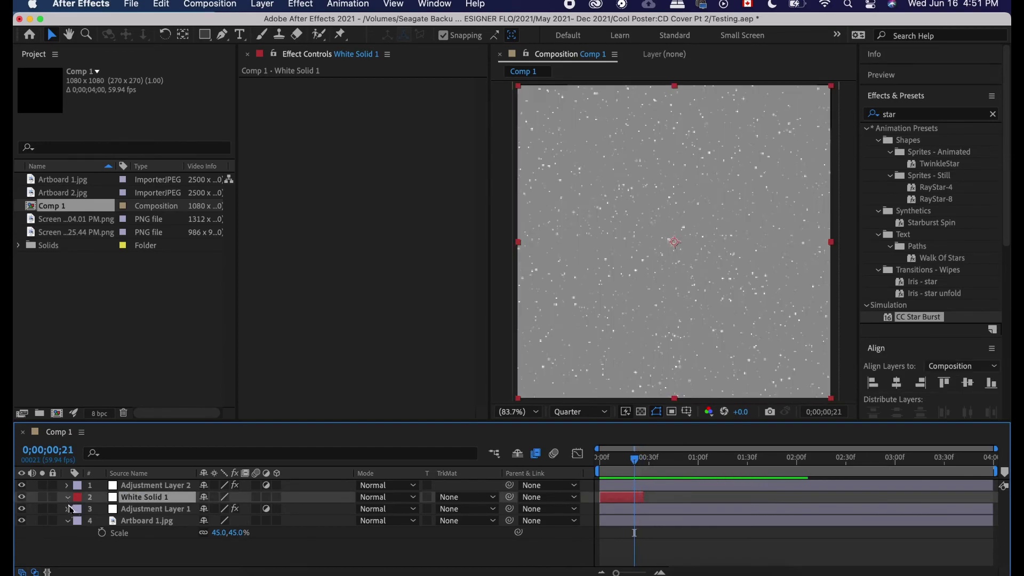
{"action": "left_click", "coordinate": [69, 510]}
{"action": "left_click", "coordinate": [101, 549]}
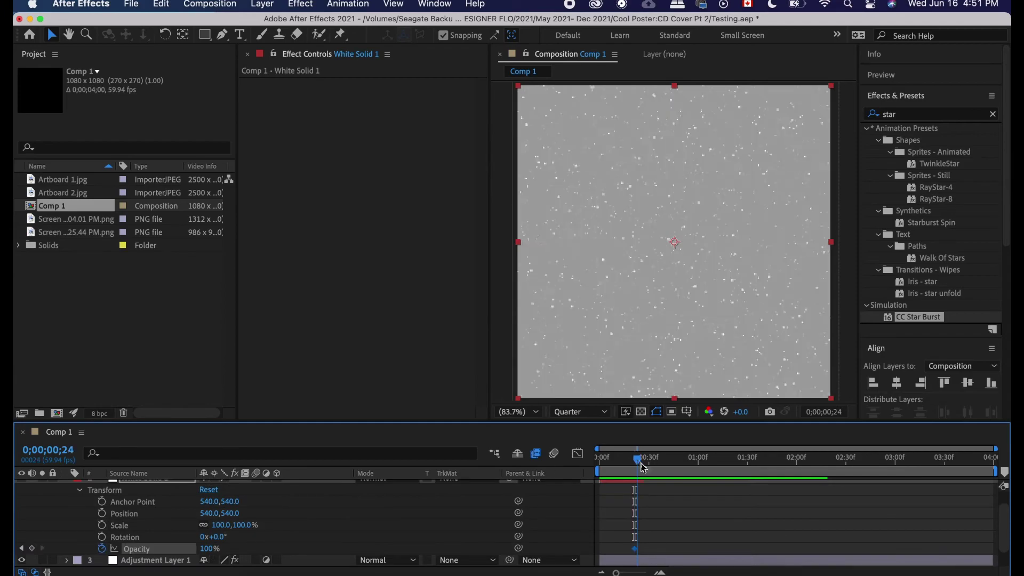
{"action": "left_click_drag", "start_coordinate": [635, 460], "coordinate": [646, 467]}
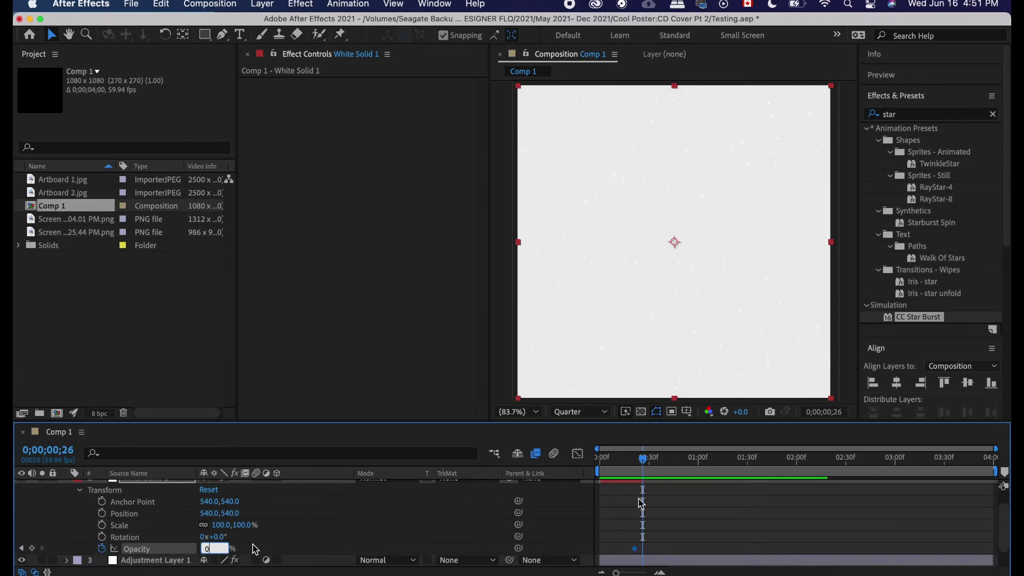
{"action": "left_click", "coordinate": [681, 498]}
Step: Go back to 0;00;00;13 and inspect the Opacity keyframes of Adjustment Layer 2 alongside White Solid 1
{"action": "mouse_move", "coordinate": [631, 466]}
{"action": "left_mouse_down"}
{"action": "mouse_move", "coordinate": [573, 467]}
{"action": "mouse_move", "coordinate": [640, 466]}
{"action": "mouse_move", "coordinate": [622, 460]}
{"action": "left_mouse_up"}
{"action": "scroll", "coordinate": [624, 494], "scroll_direction": "up", "scroll_amount": 2}
{"action": "scroll", "coordinate": [623, 496], "scroll_direction": "down", "scroll_amount": 2}
{"action": "scroll", "coordinate": [629, 475], "scroll_direction": "up", "scroll_amount": 2}
{"action": "scroll", "coordinate": [635, 507], "scroll_direction": "down", "scroll_amount": 5}
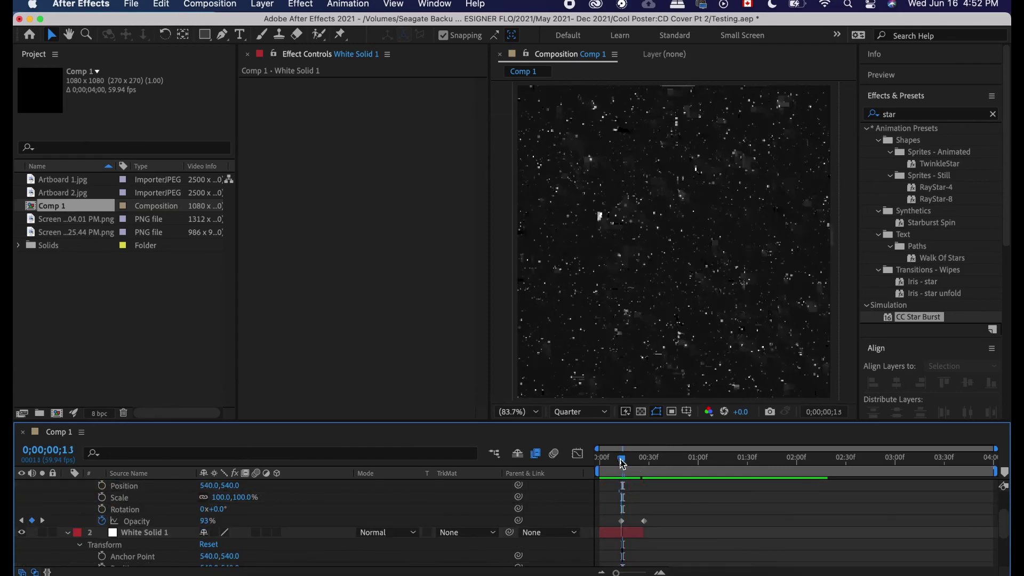
{"action": "left_click", "coordinate": [638, 533]}
{"action": "scroll", "coordinate": [620, 524], "scroll_direction": "up", "scroll_amount": 5}
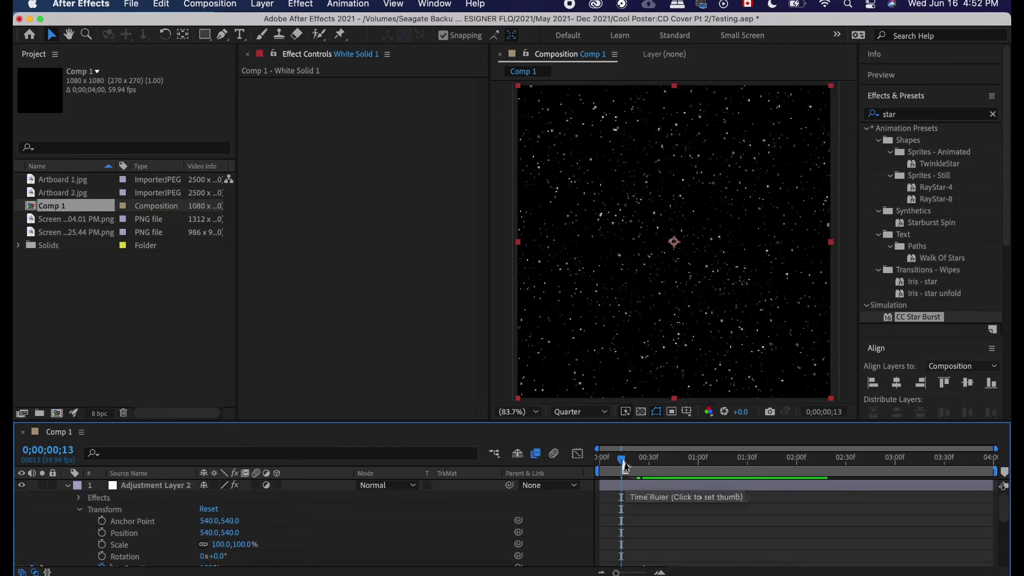
Step: Preview the composition from the first frame to check the fade from stars to the artwork
{"action": "left_click_drag", "start_coordinate": [623, 460], "coordinate": [576, 470]}
{"action": "key", "text": "space"}
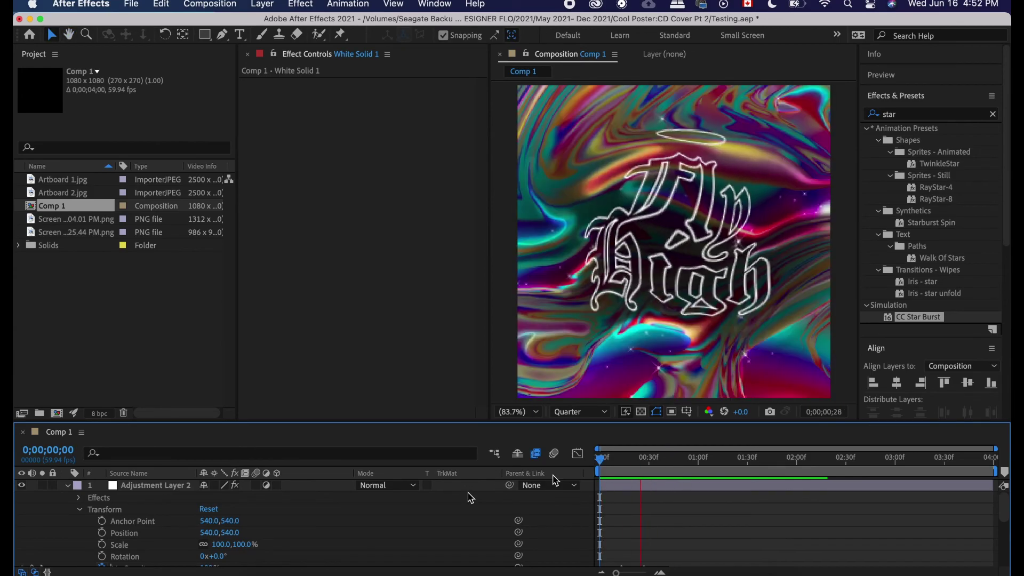
{"action": "scroll", "coordinate": [640, 517], "scroll_direction": "down", "scroll_amount": 2}
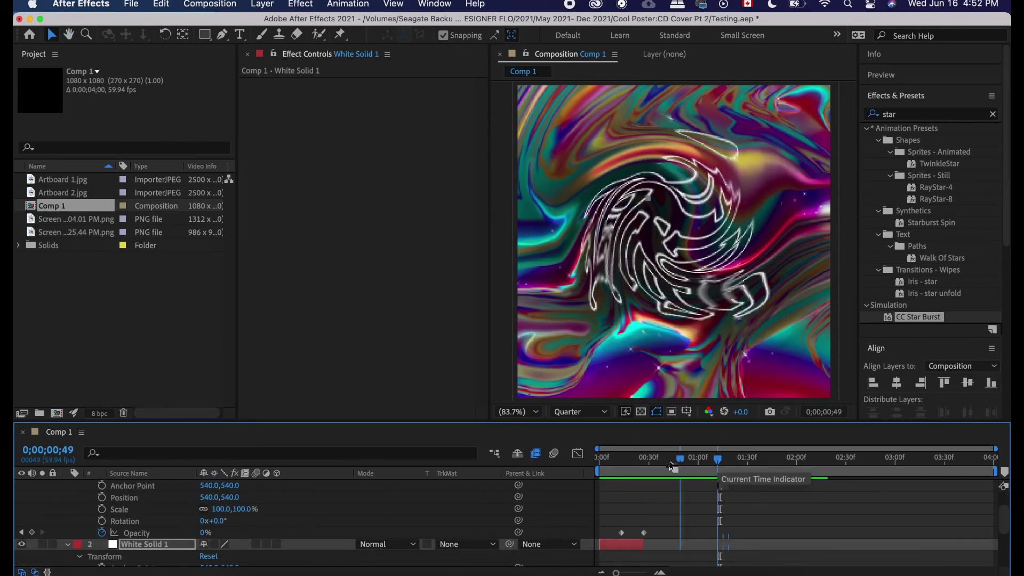
{"action": "key", "text": "space"}
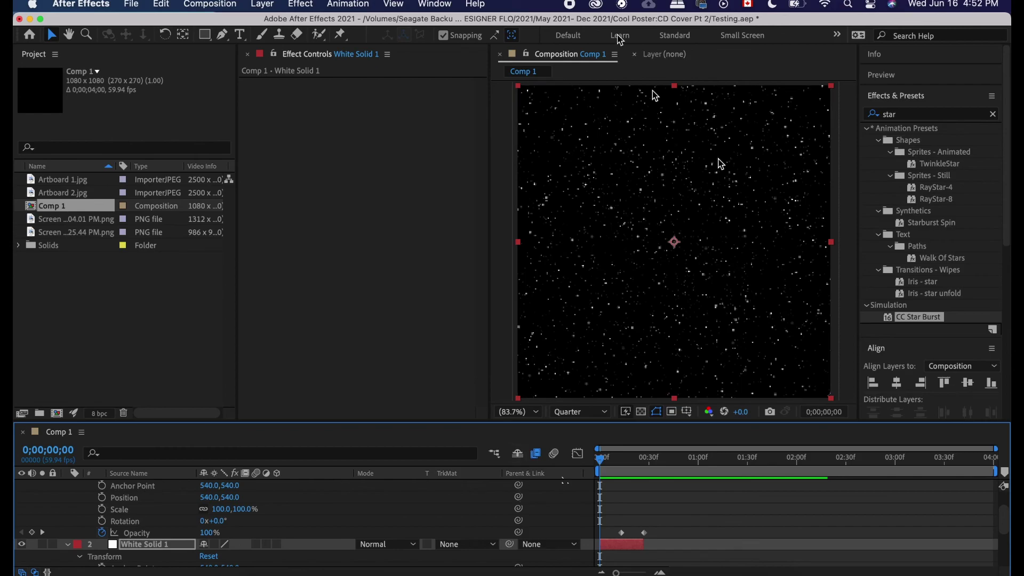